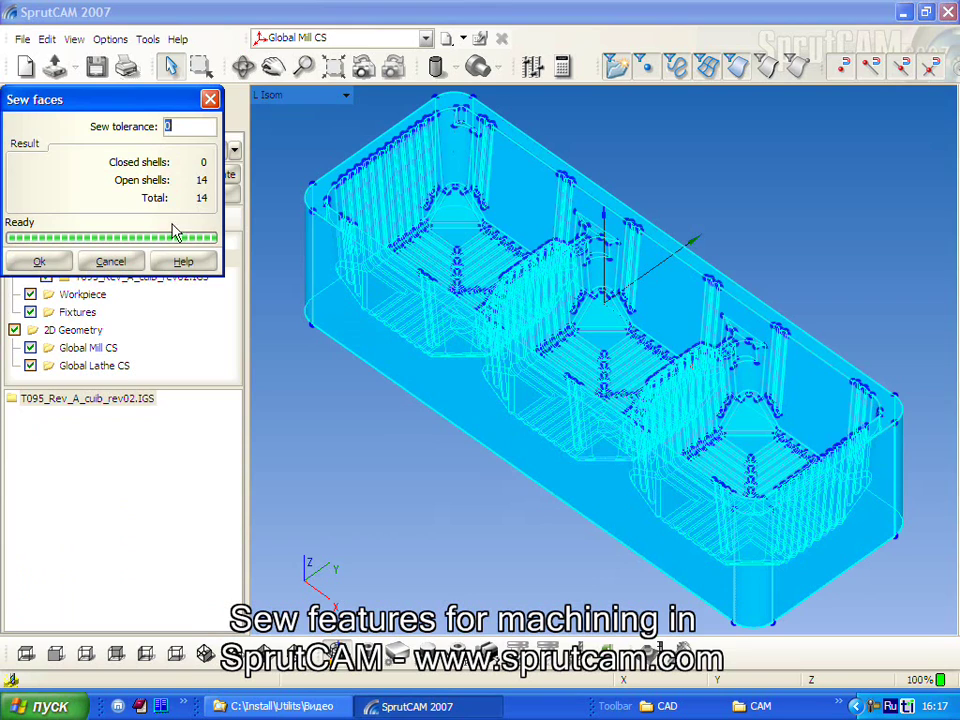
Step: Sew the imported part's faces with a sew tolerance of 0 and open the T095_Rev_A_cuib_rev02.IGS group
{"action": "left_click", "coordinate": [38, 263]}
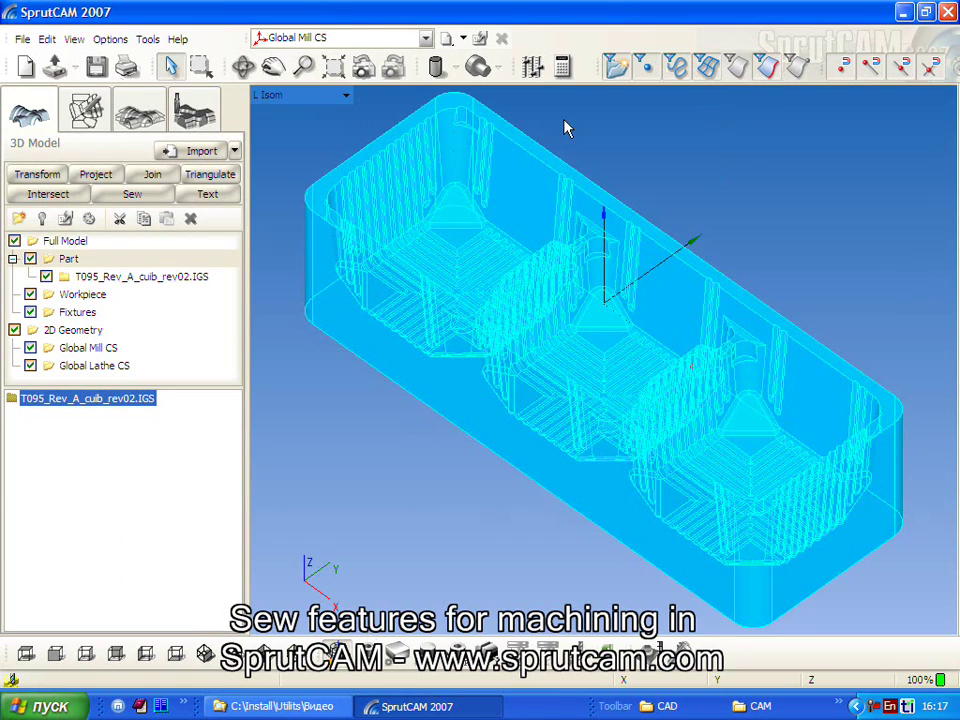
{"action": "left_click", "coordinate": [97, 400]}
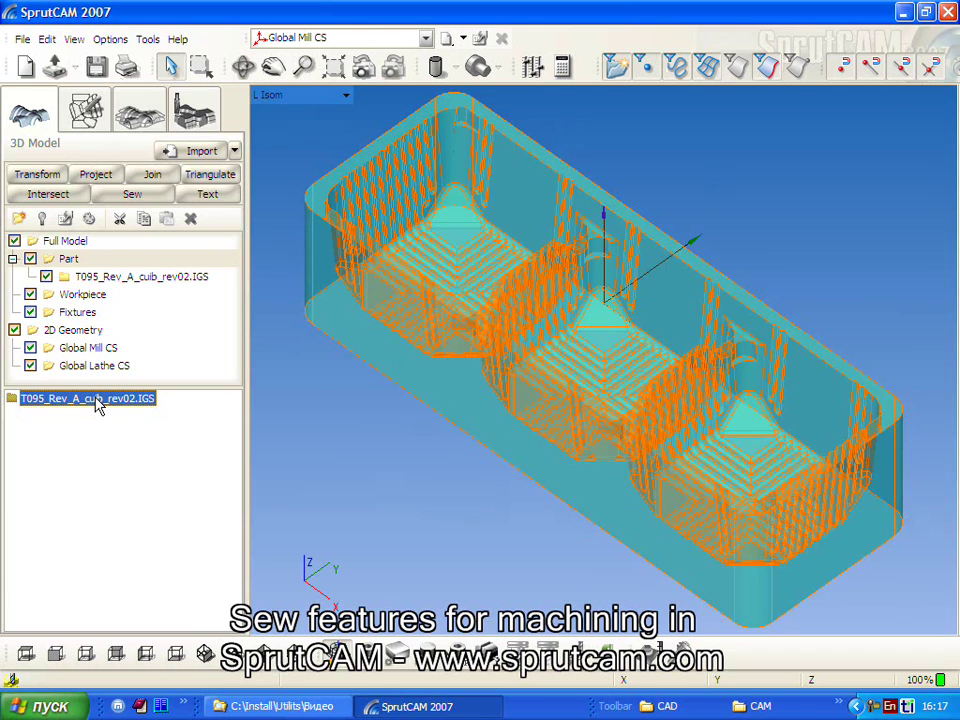
{"action": "left_click", "coordinate": [96, 428]}
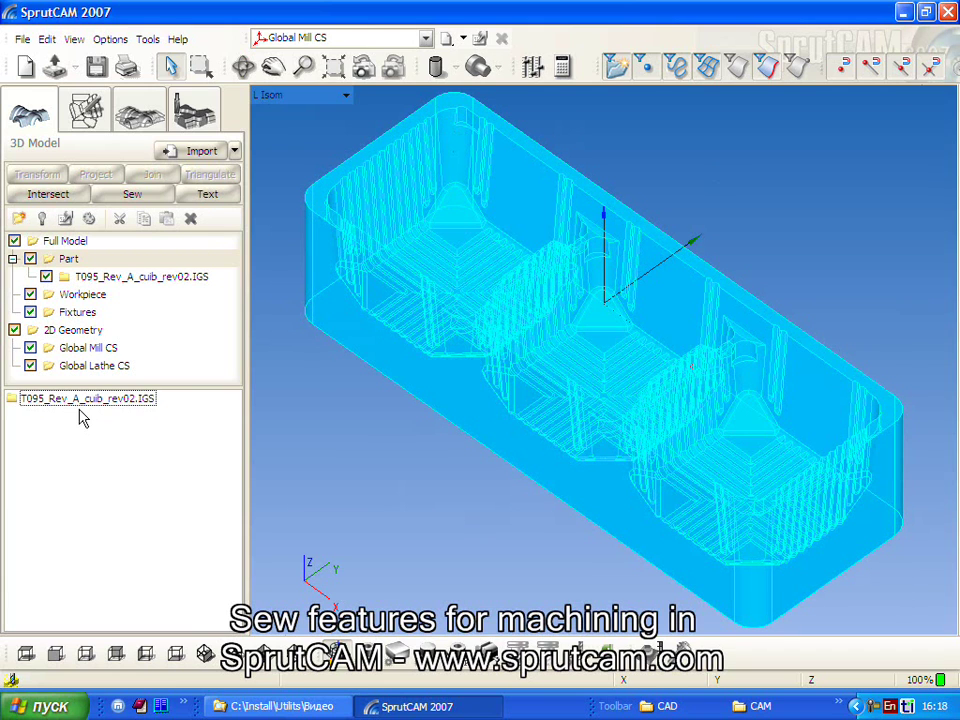
{"action": "left_click", "coordinate": [40, 402]}
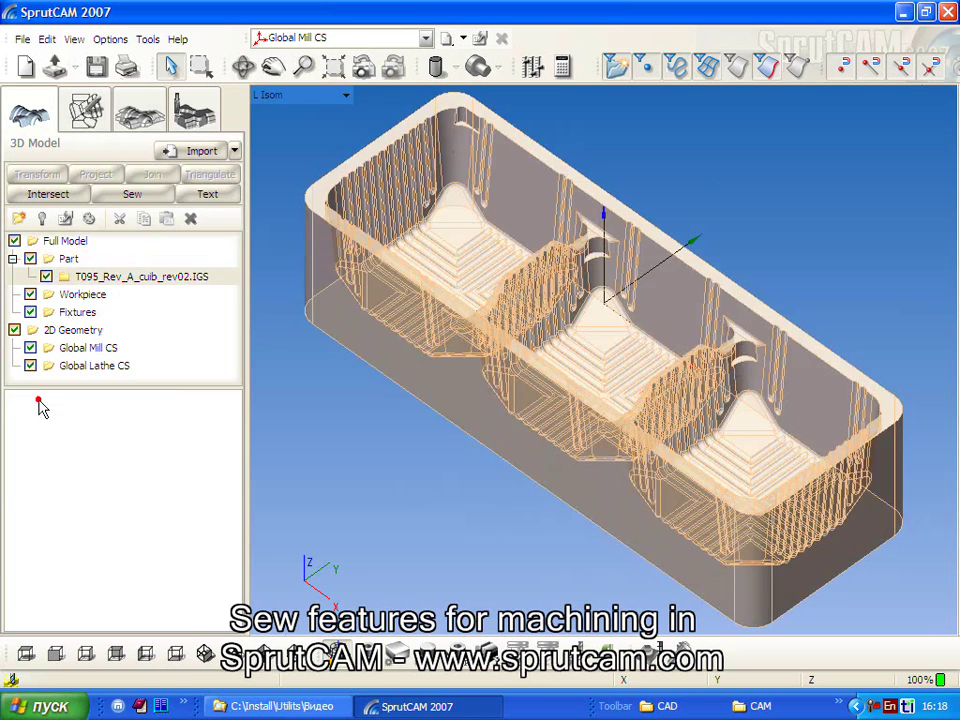
Step: Examine the ribs between the part's pockets up close, picking individual narrow rib surfaces to check them
{"action": "right_click_drag", "start_coordinate": [386, 376], "coordinate": [403, 459]}
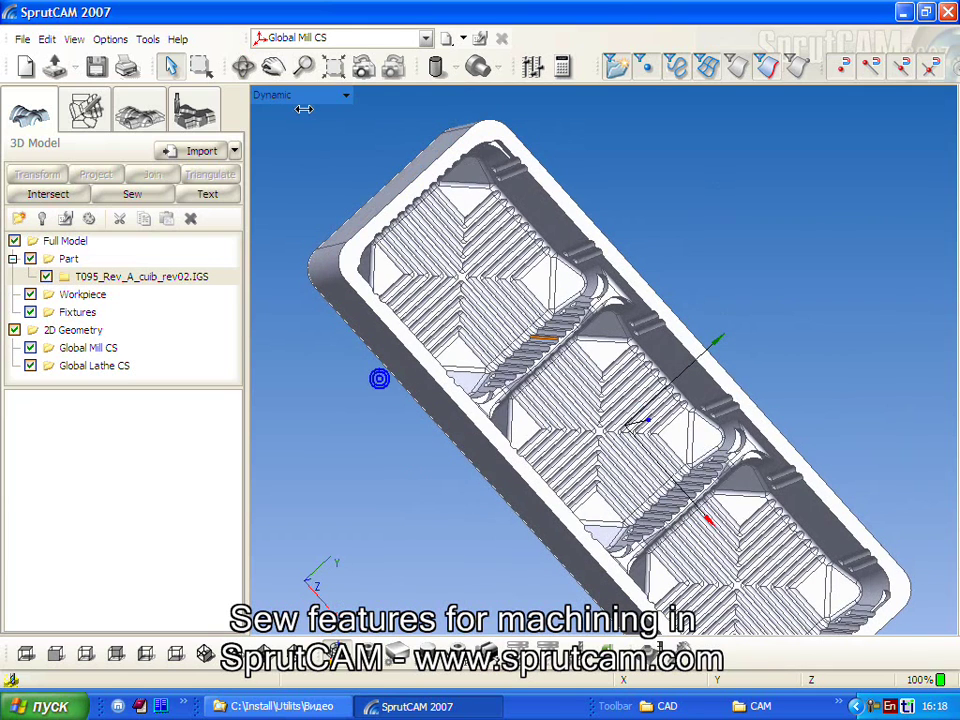
{"action": "left_click", "coordinate": [200, 66]}
{"action": "left_click_drag", "start_coordinate": [398, 250], "coordinate": [440, 282]}
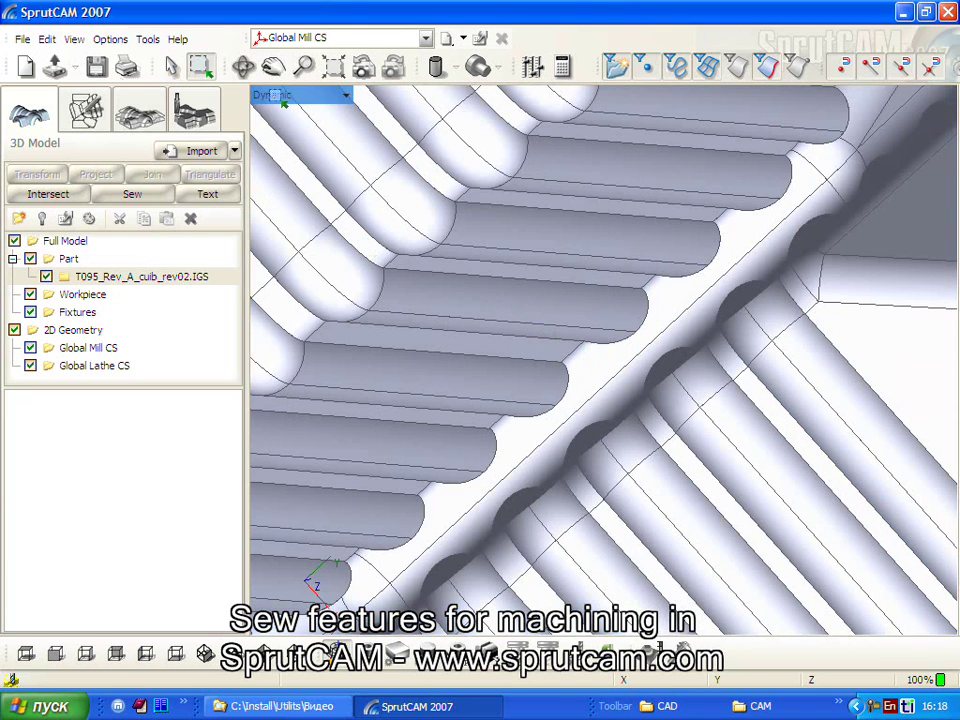
{"action": "left_click", "coordinate": [171, 66]}
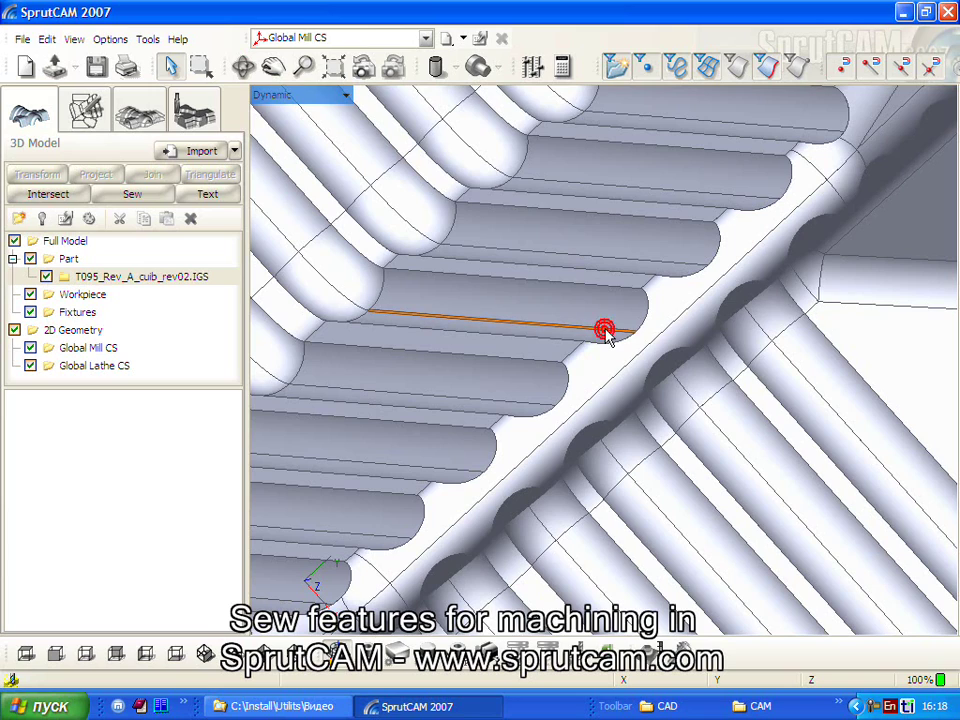
{"action": "left_click", "coordinate": [525, 404]}
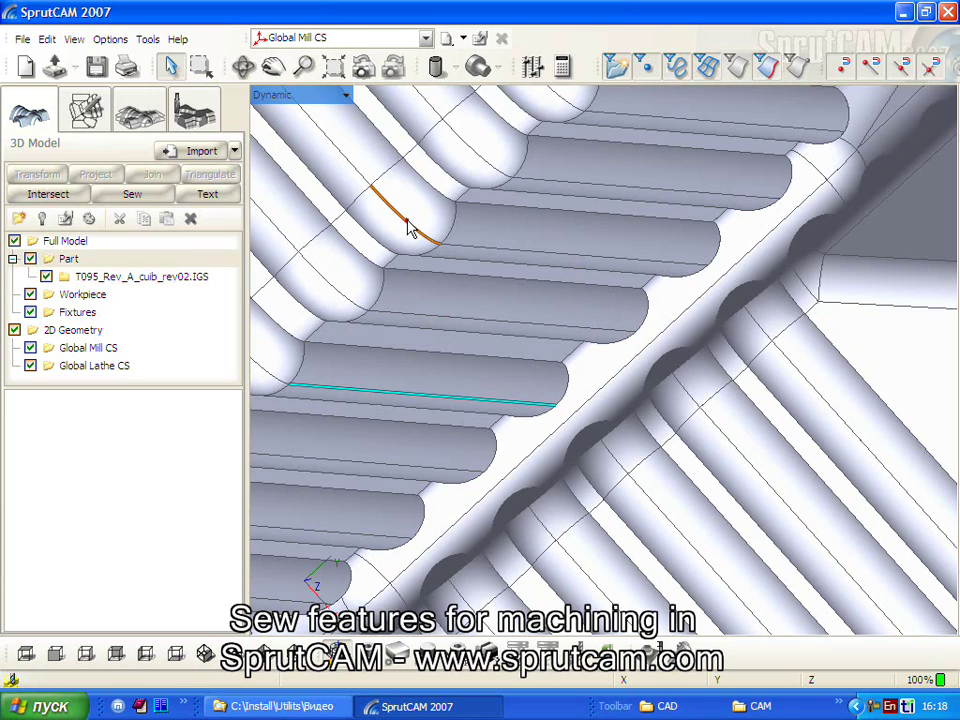
{"action": "left_click", "coordinate": [408, 228]}
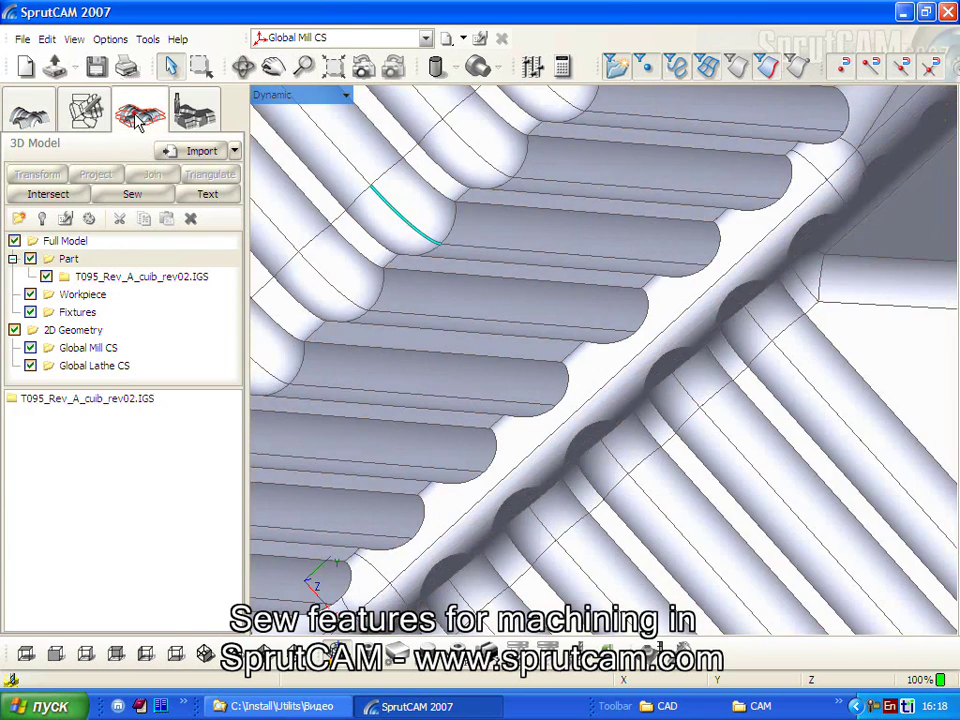
Step: Switch to machining, fit the workpiece in an isometric view and add a roughing Waterline operation
{"action": "left_click", "coordinate": [139, 119]}
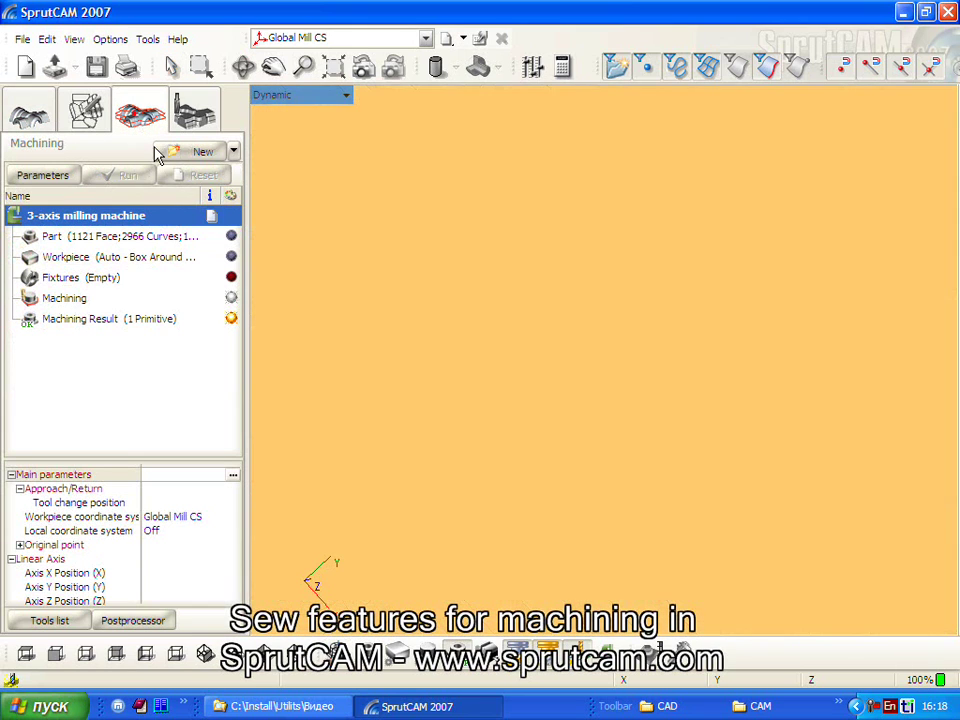
{"action": "left_click", "coordinate": [360, 66]}
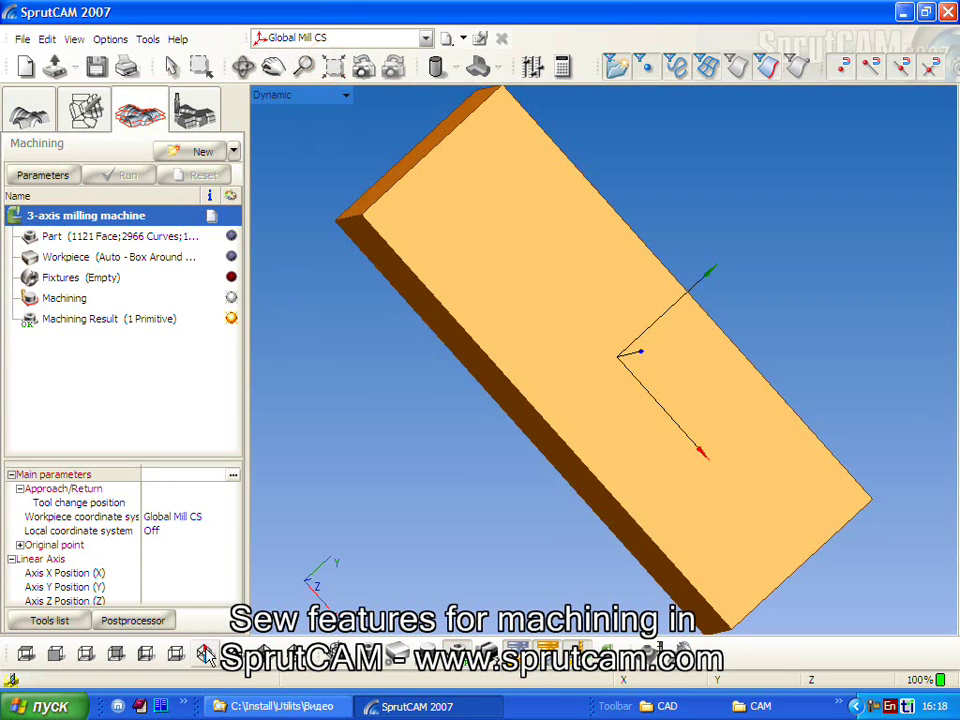
{"action": "key", "text": "ctrl+i"}
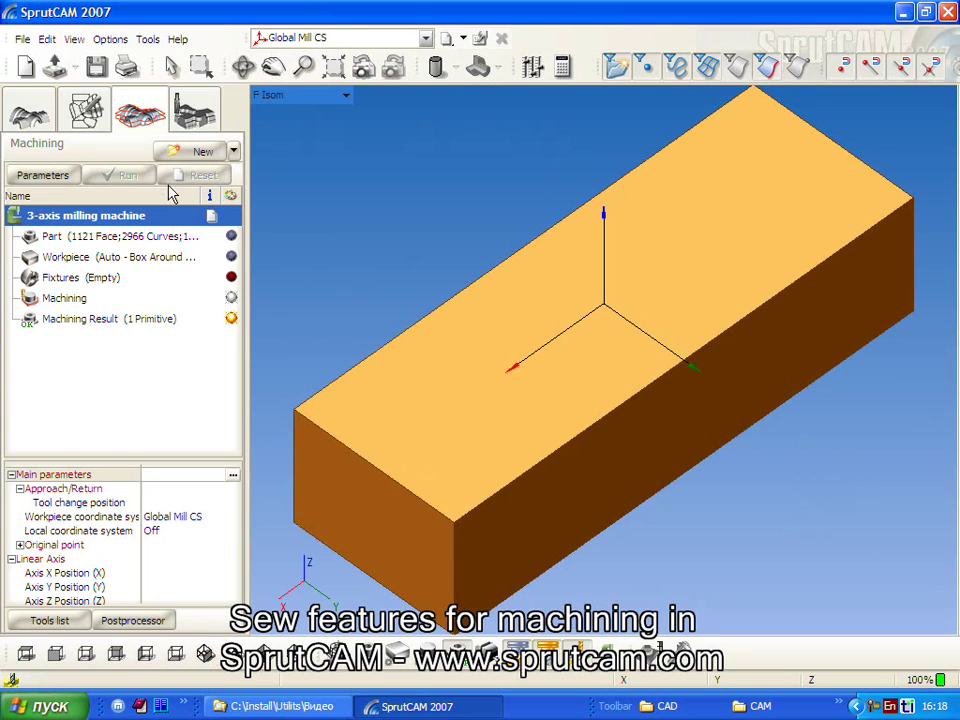
{"action": "left_click", "coordinate": [236, 152]}
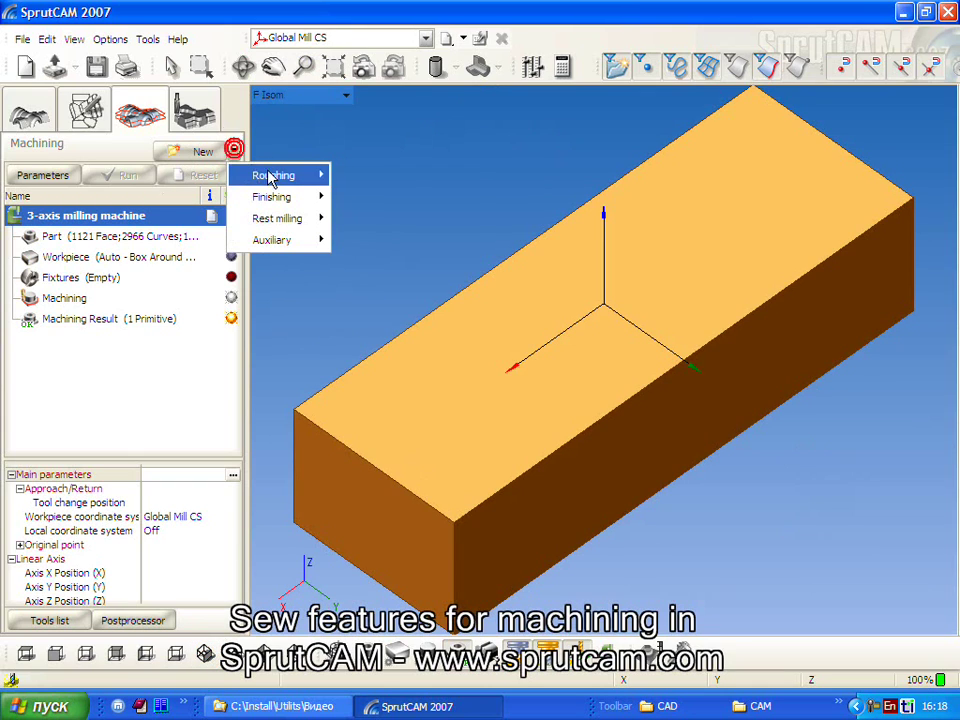
{"action": "mouse_move", "coordinate": [285, 176]}
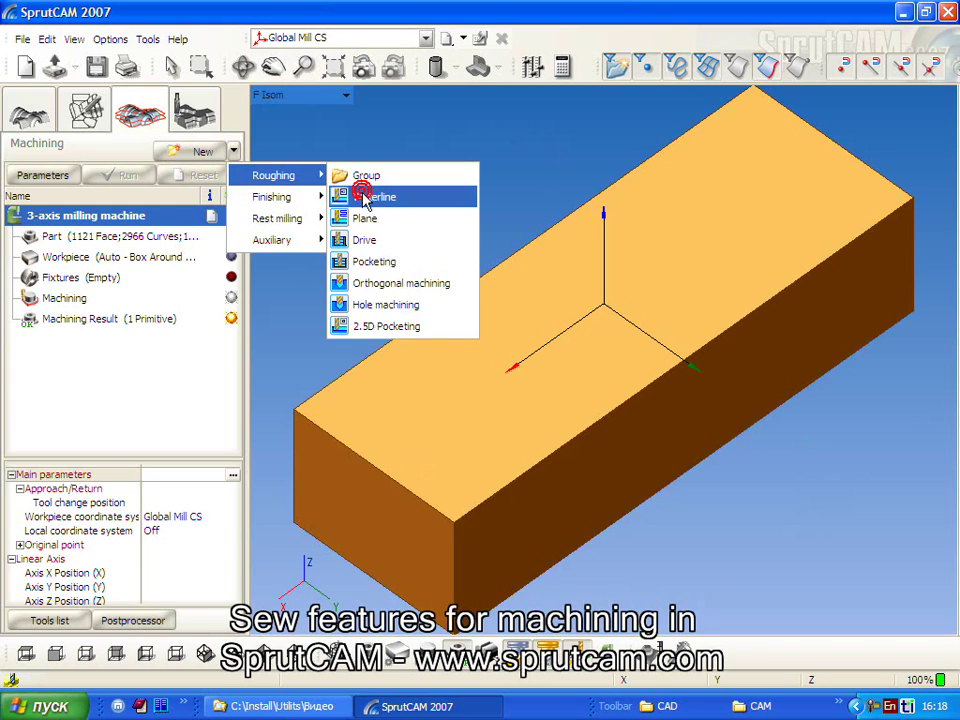
{"action": "left_click", "coordinate": [368, 197]}
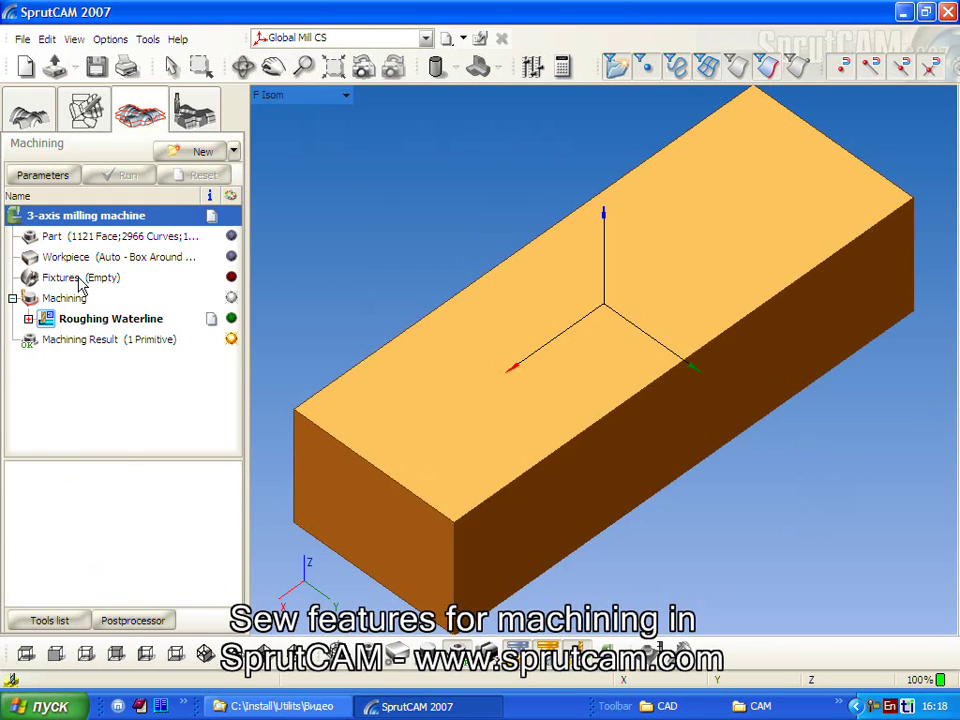
Step: Review the machines available for the 3-axis milling machine entry, from 2-Axis Jet Cutter to VHT800, and cancel the machine parameters
{"action": "left_click", "coordinate": [71, 217]}
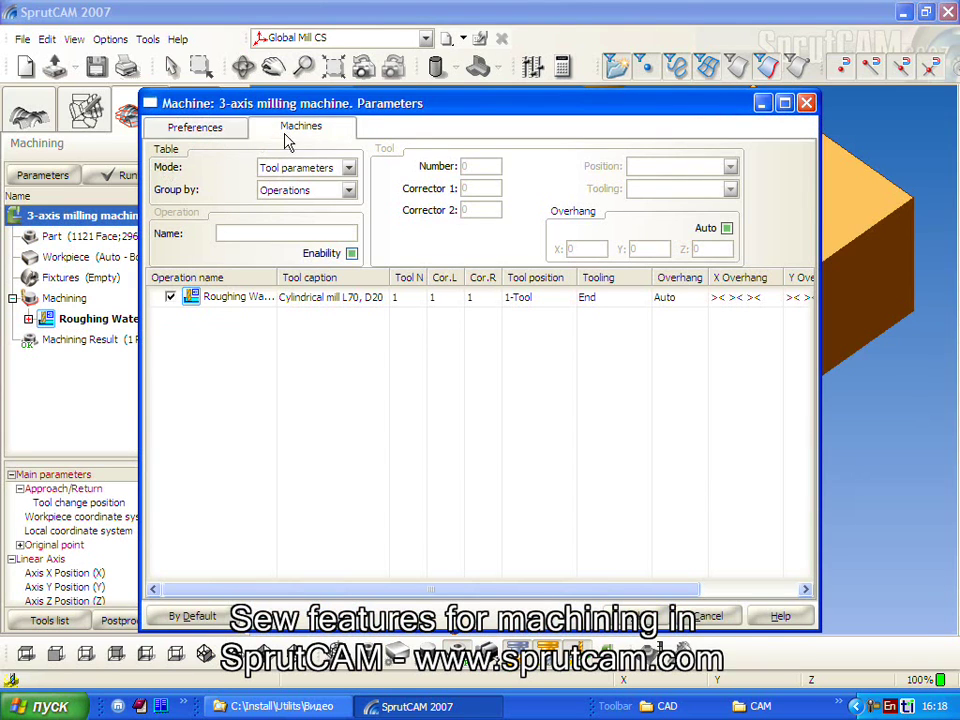
{"action": "left_click", "coordinate": [285, 136]}
{"action": "left_click", "coordinate": [201, 162]}
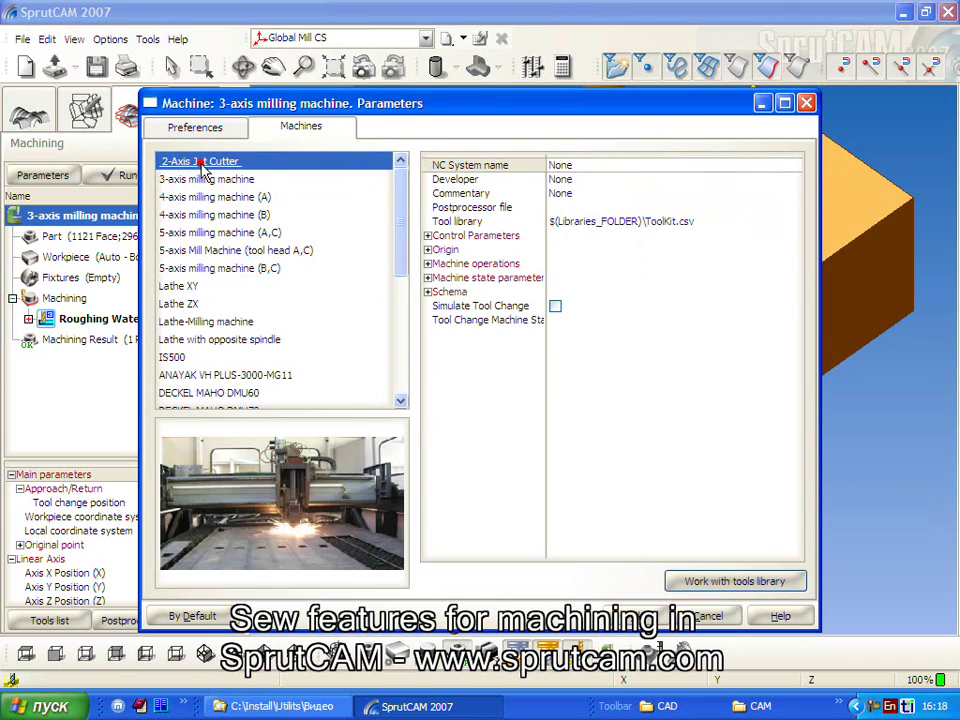
{"action": "key", "text": "Down"}
{"action": "key", "text": "Down"}
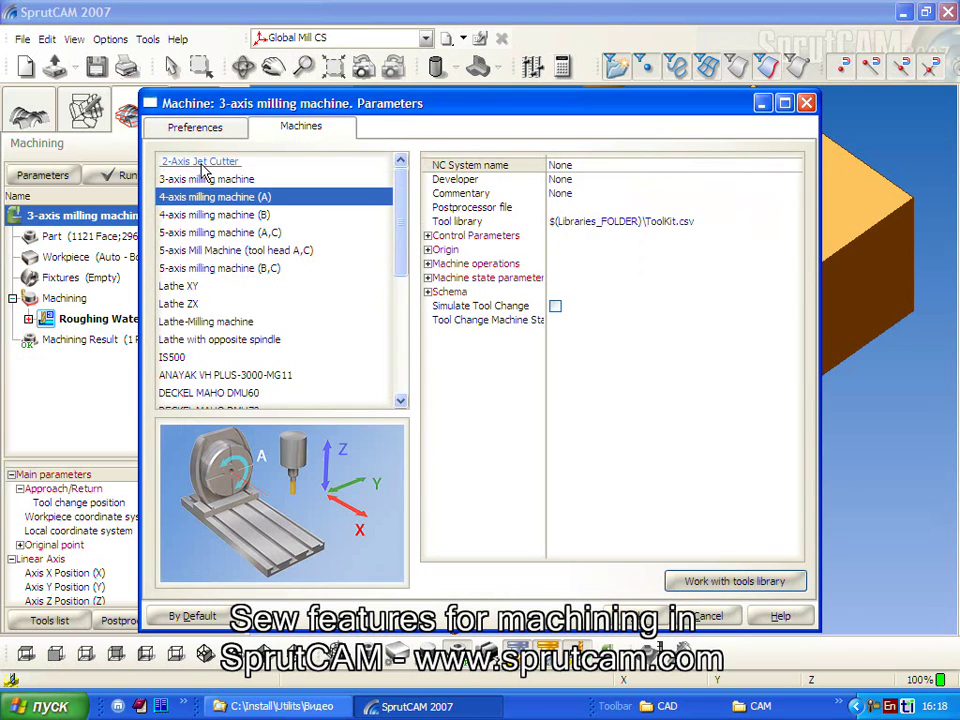
{"action": "key", "text": "Down"}
{"action": "key", "text": "Down"}
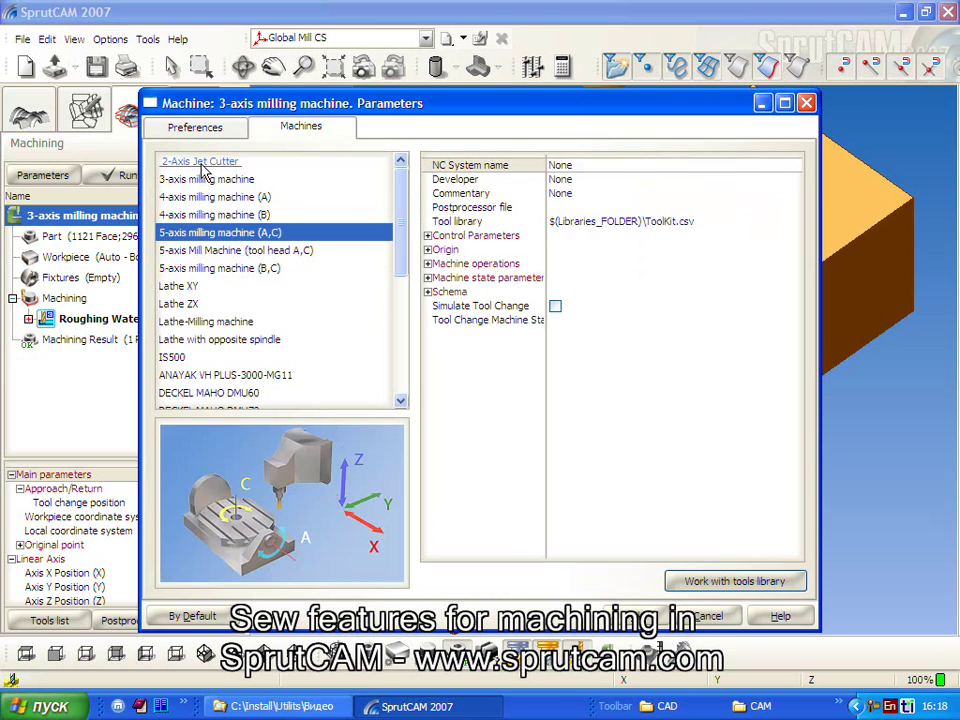
{"action": "key", "text": "Down"}
{"action": "key", "text": "Down"}
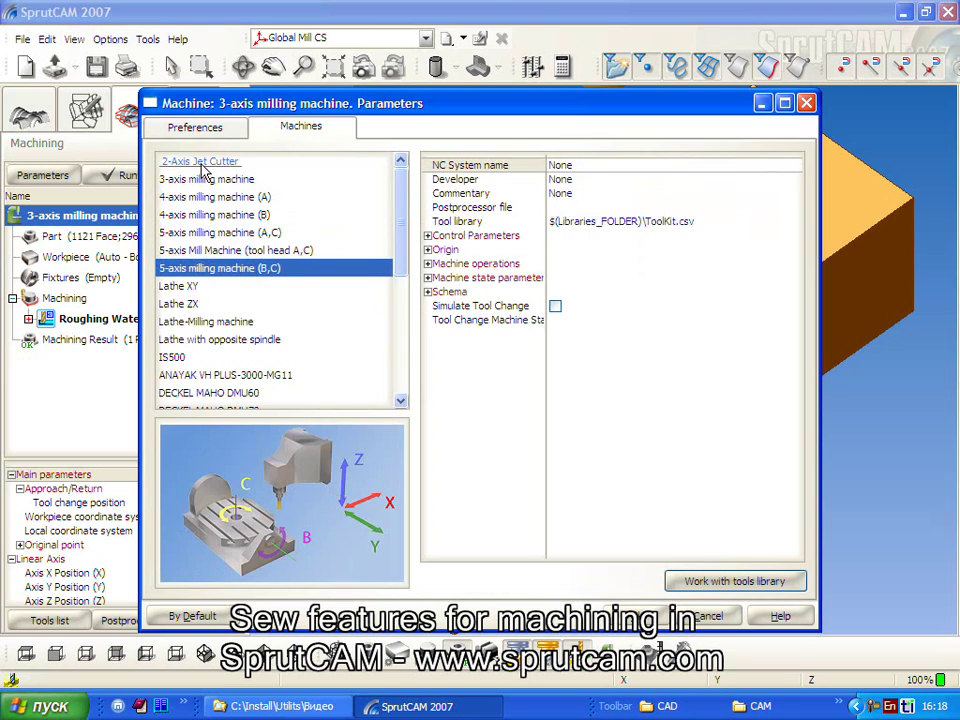
{"action": "key", "text": "Down"}
{"action": "key", "text": "Down"}
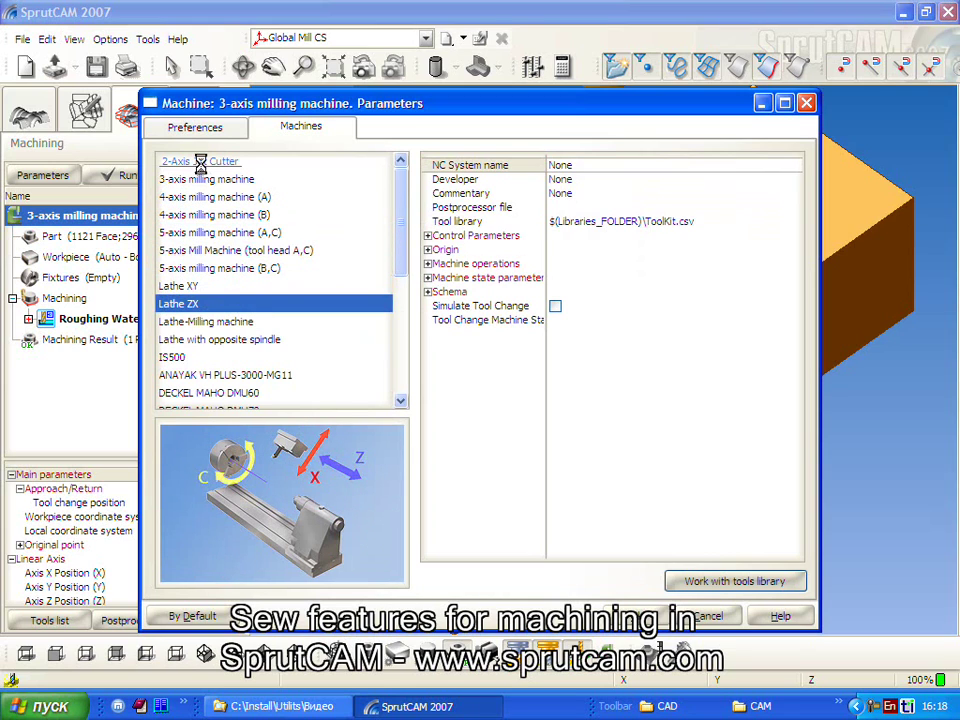
{"action": "key", "text": "Down"}
{"action": "key", "text": "Down"}
{"action": "key", "text": "Down"}
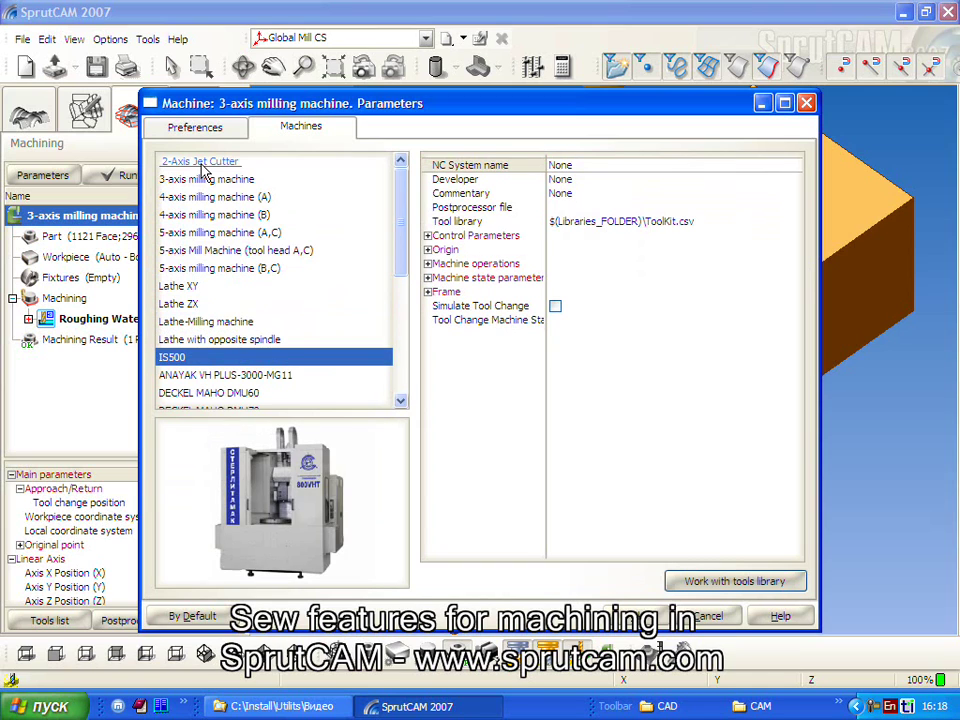
{"action": "key", "text": "Down"}
{"action": "key", "text": "Down"}
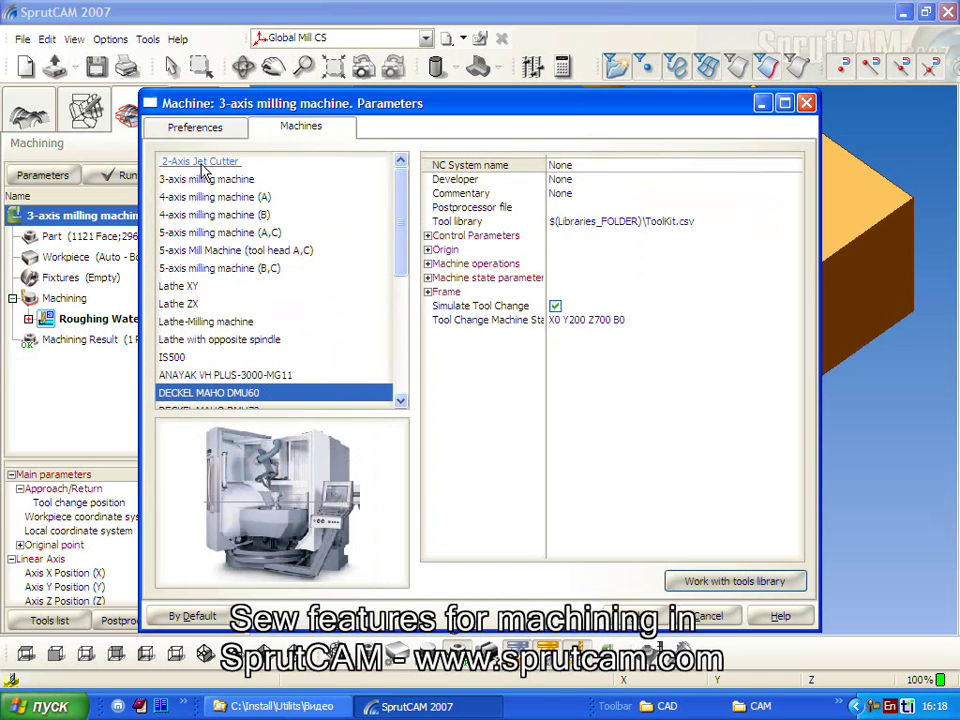
{"action": "key", "text": "Down"}
{"action": "key", "text": "Down"}
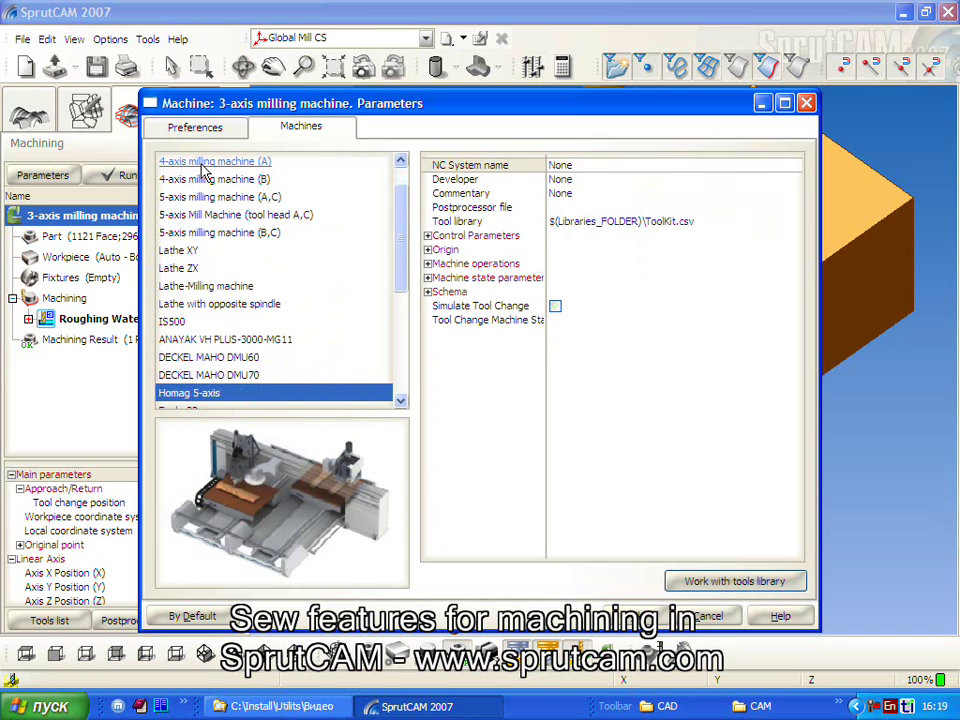
{"action": "key", "text": "Down"}
{"action": "key", "text": "Down"}
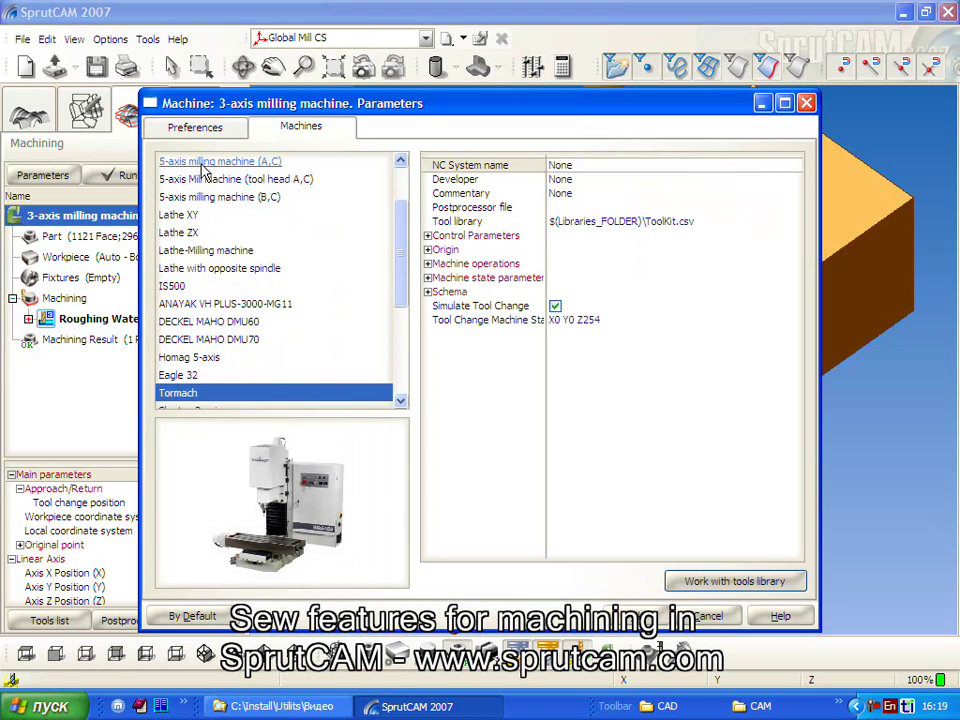
{"action": "key", "text": "Down"}
{"action": "key", "text": "Down"}
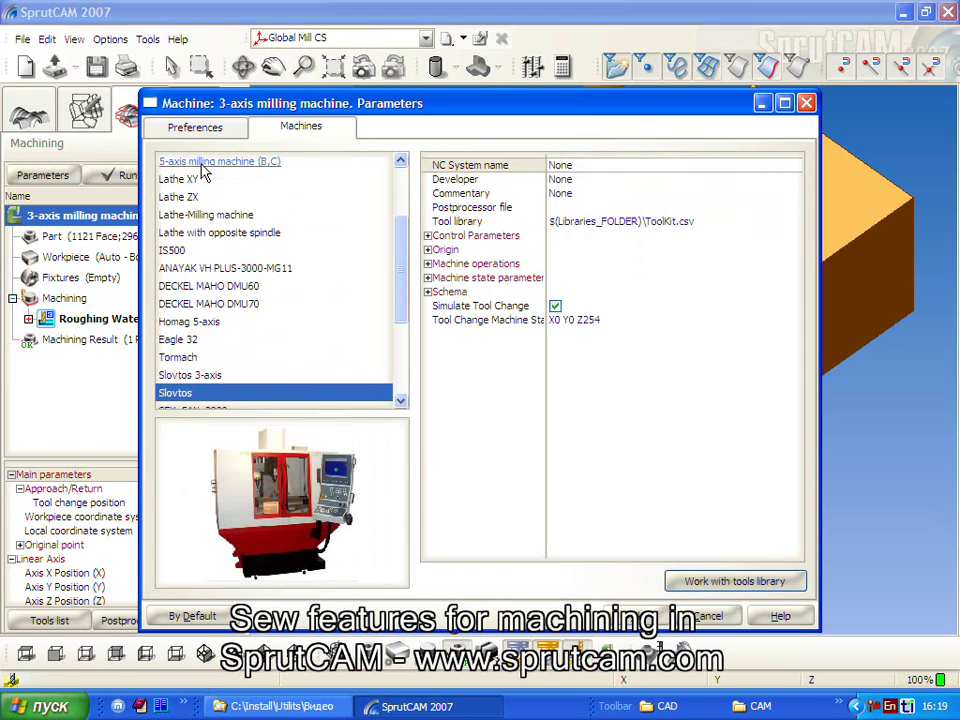
{"action": "key", "text": "Down"}
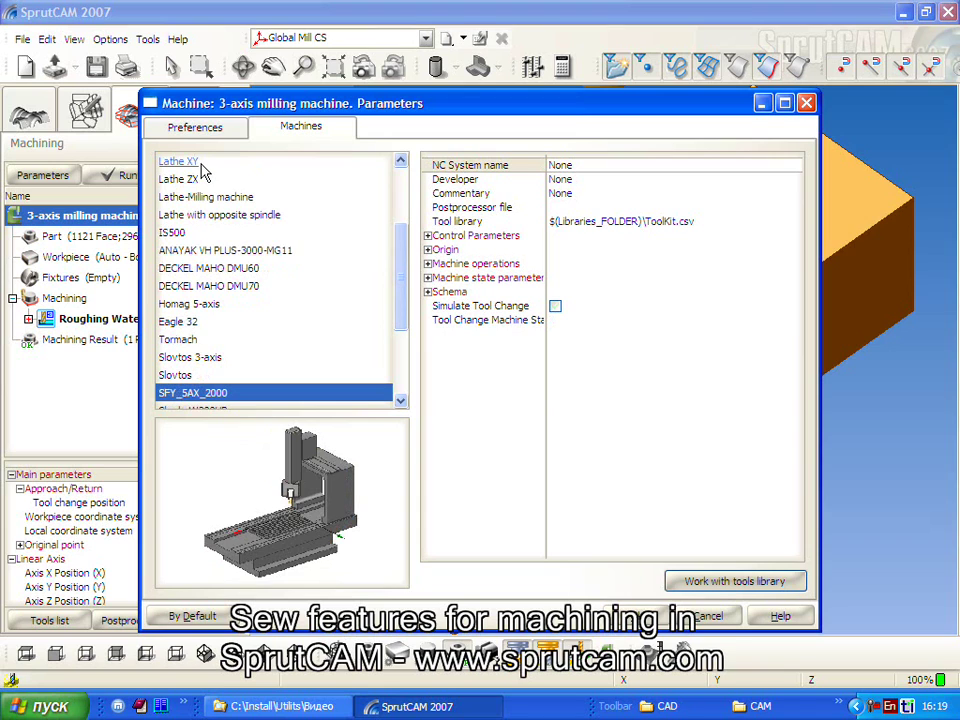
{"action": "key", "text": "Down"}
{"action": "key", "text": "Down"}
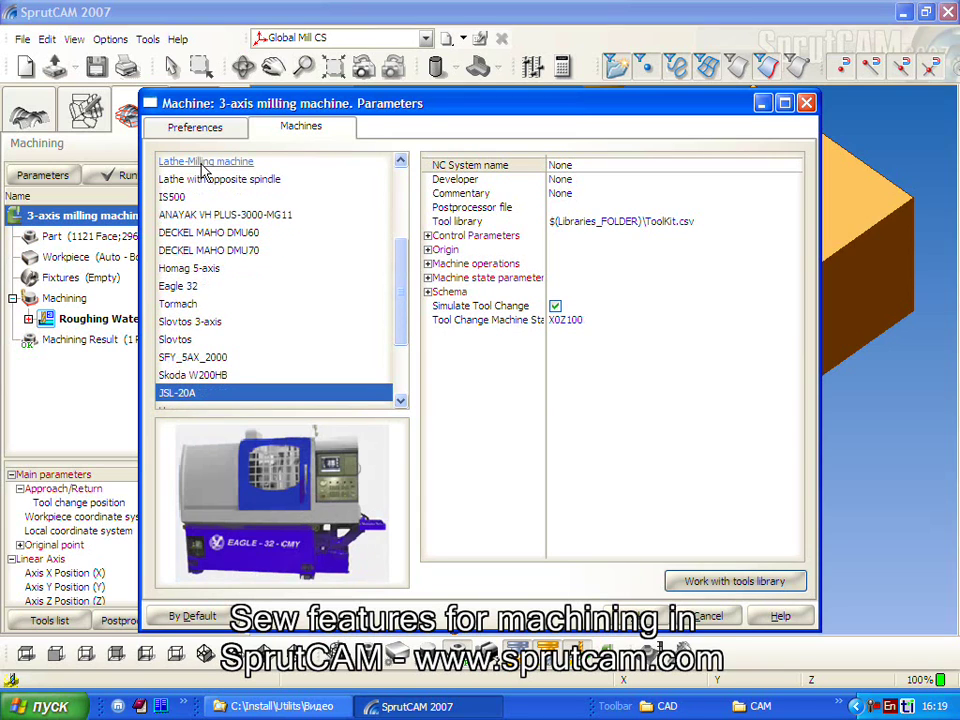
{"action": "key", "text": "Down"}
{"action": "key", "text": "Down"}
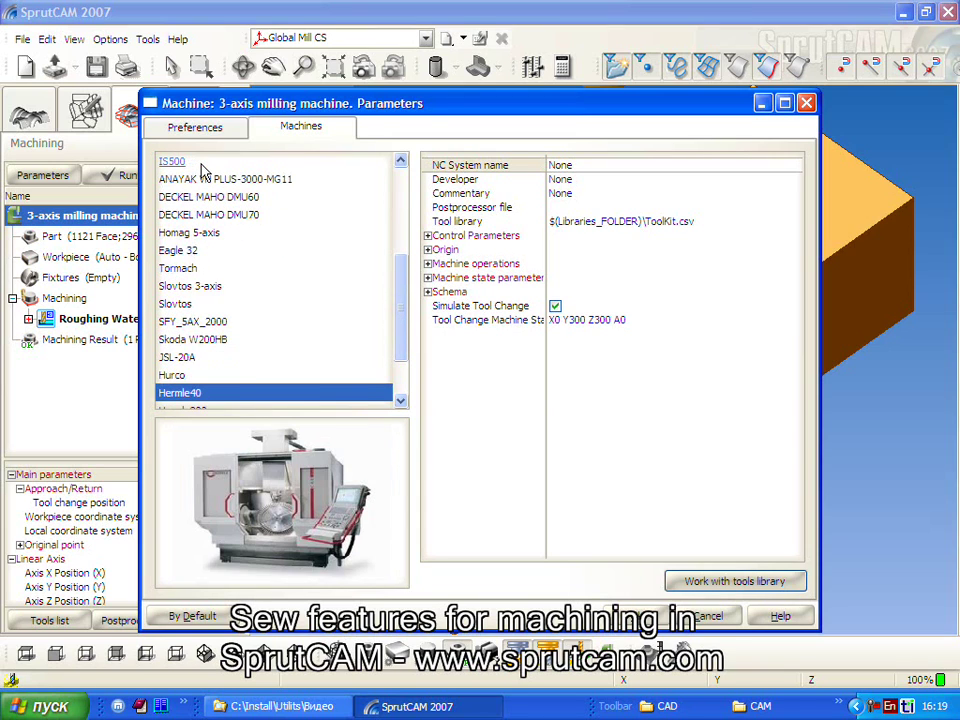
{"action": "key", "text": "Down"}
{"action": "key", "text": "Down"}
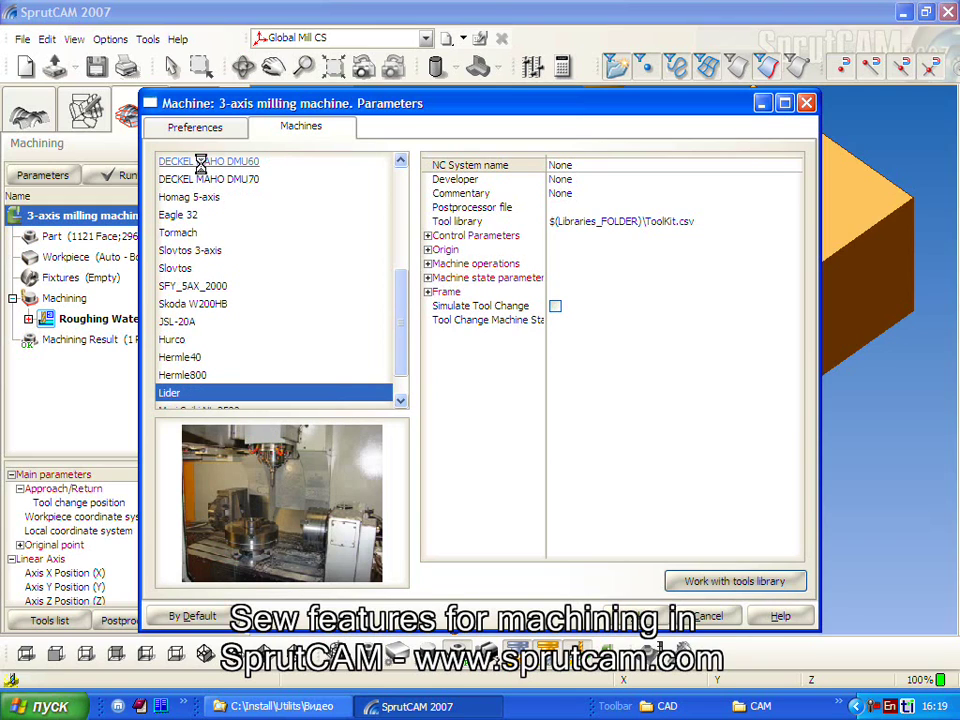
{"action": "key", "text": "Down"}
{"action": "key", "text": "Down"}
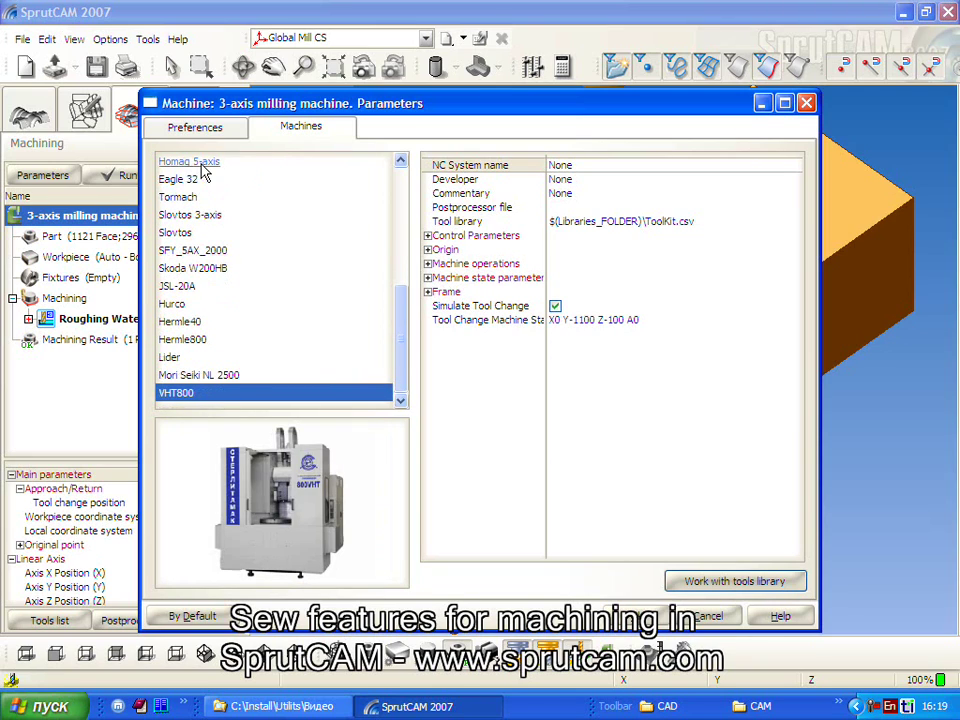
{"action": "left_click", "coordinate": [716, 617]}
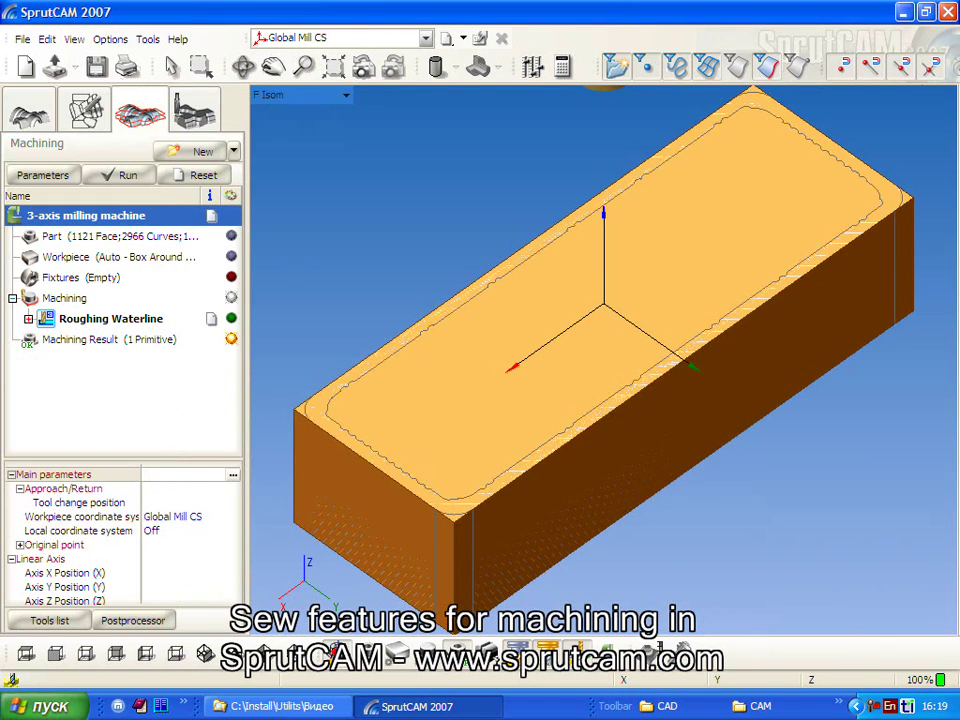
Step: Hide the workpiece and open the Roughing Waterline's job assignment with the part shown from the top
{"action": "left_click", "coordinate": [231, 339]}
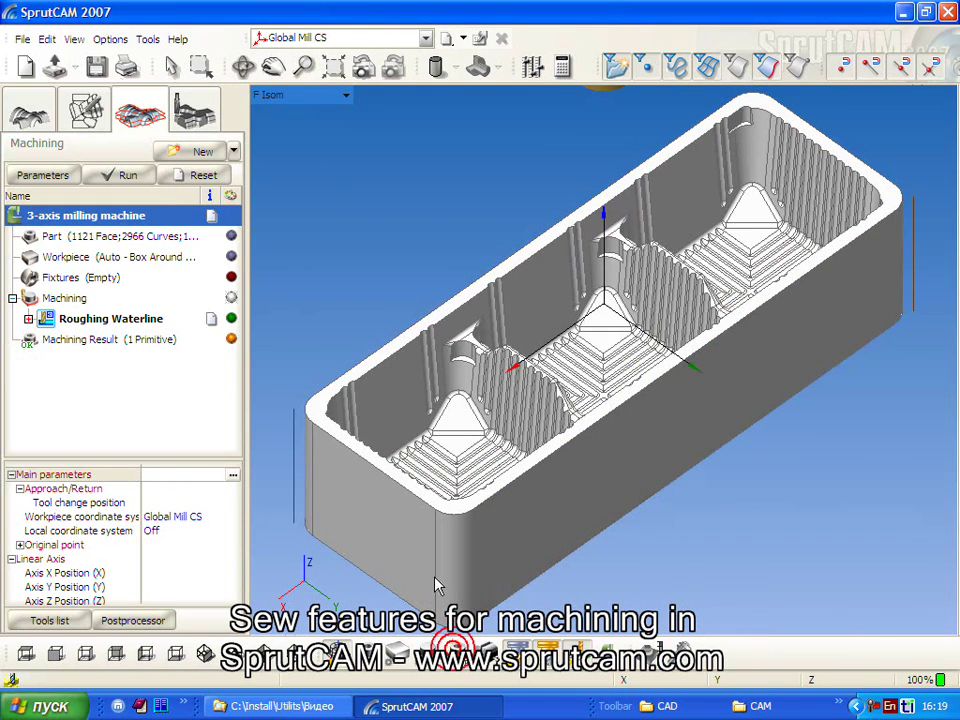
{"action": "left_click", "coordinate": [28, 318]}
{"action": "left_click", "coordinate": [100, 340]}
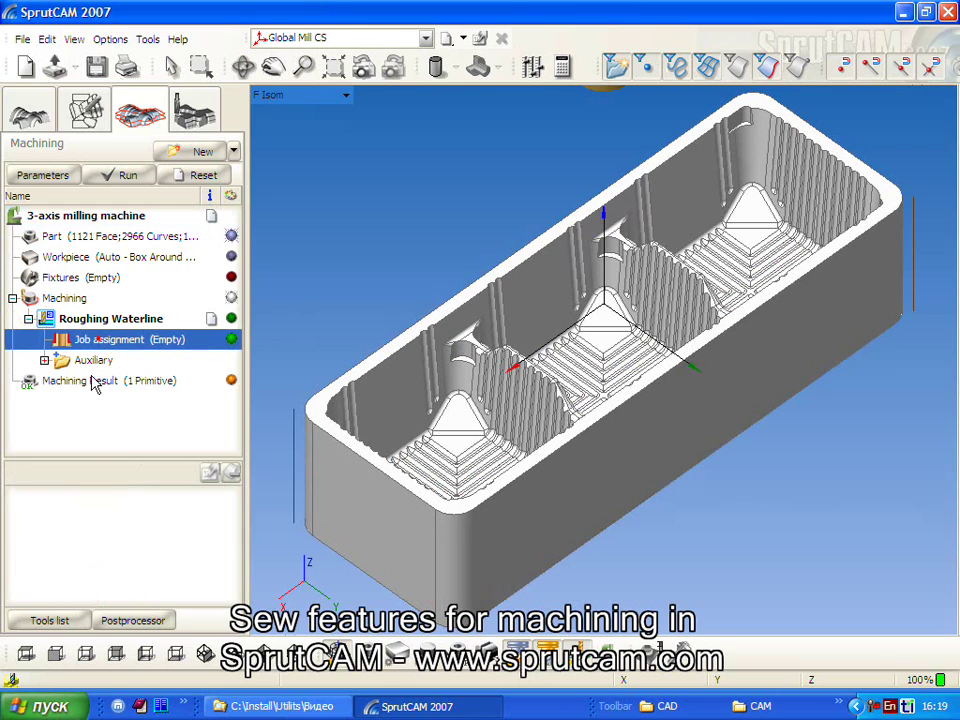
{"action": "left_click", "coordinate": [26, 654]}
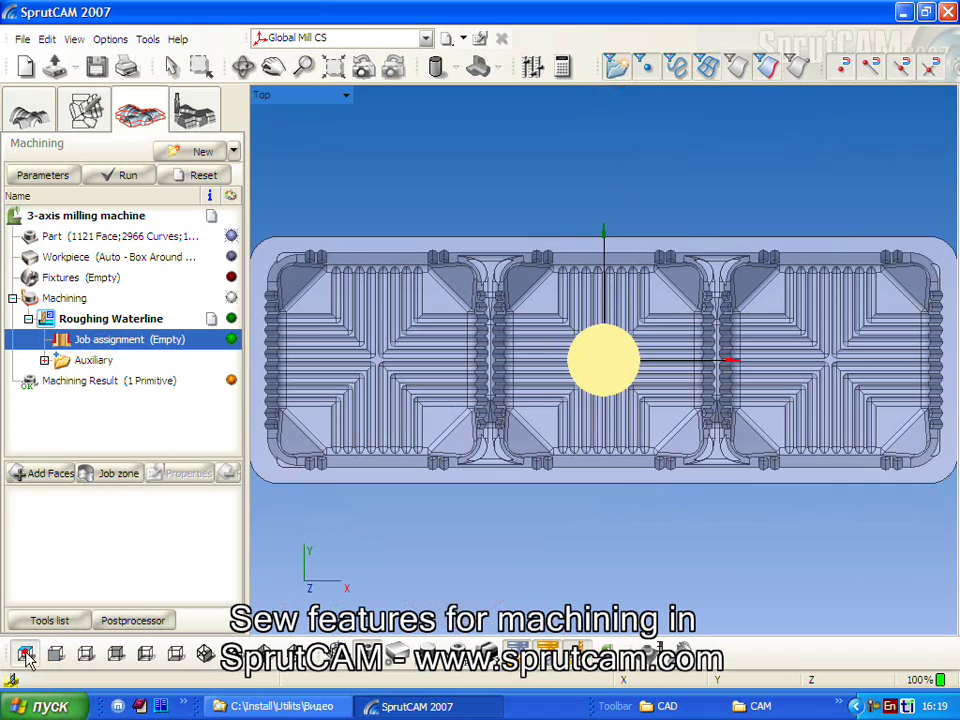
{"action": "left_click", "coordinate": [361, 661]}
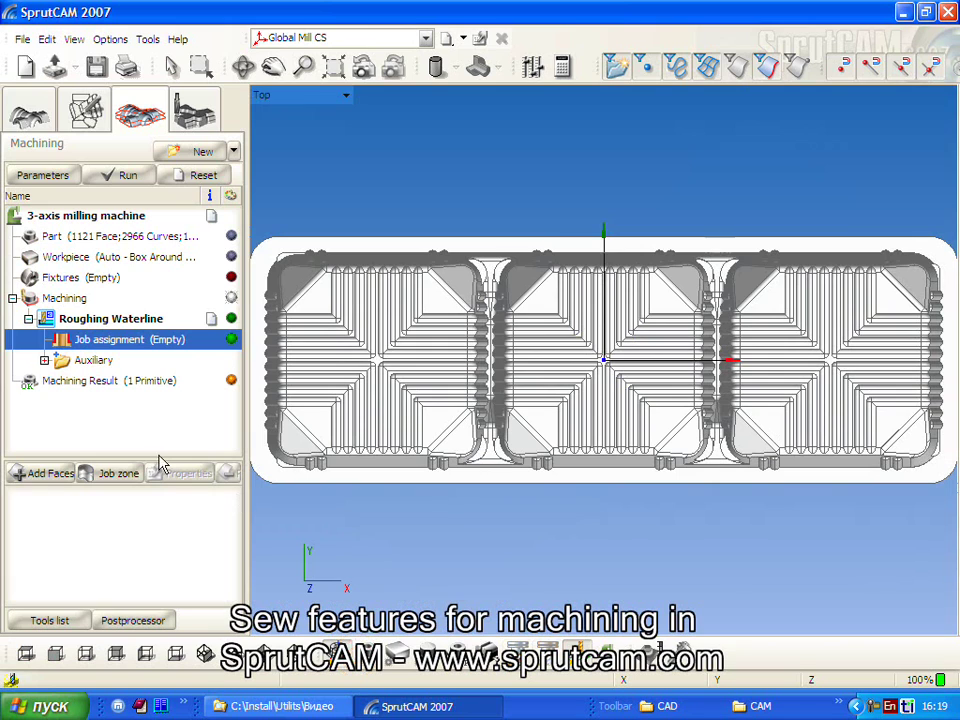
Step: Start adding faces to the job assignment, open the T095_Rev_A_cuib_rev02.IGS group and select all faces of the part
{"action": "left_click", "coordinate": [60, 474]}
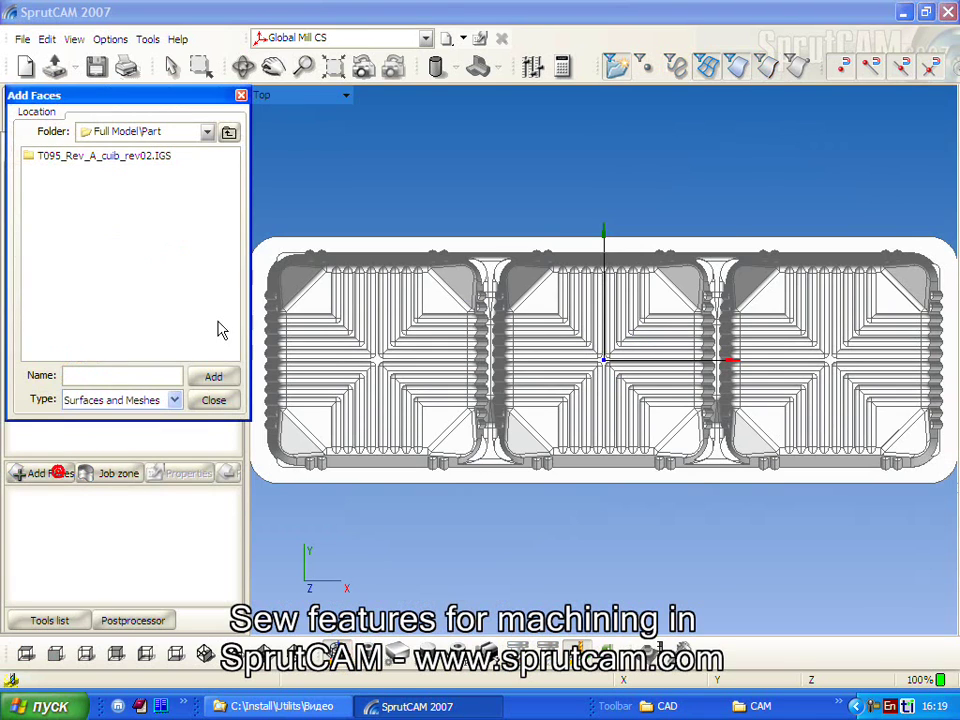
{"action": "left_click", "coordinate": [120, 156]}
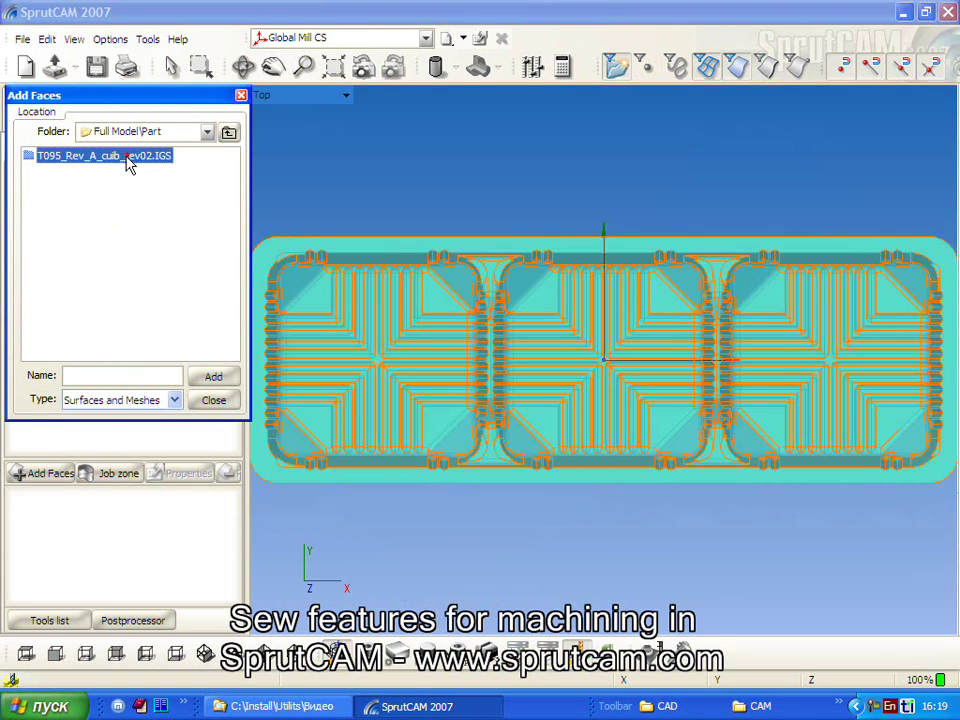
{"action": "double_click", "coordinate": [81, 158]}
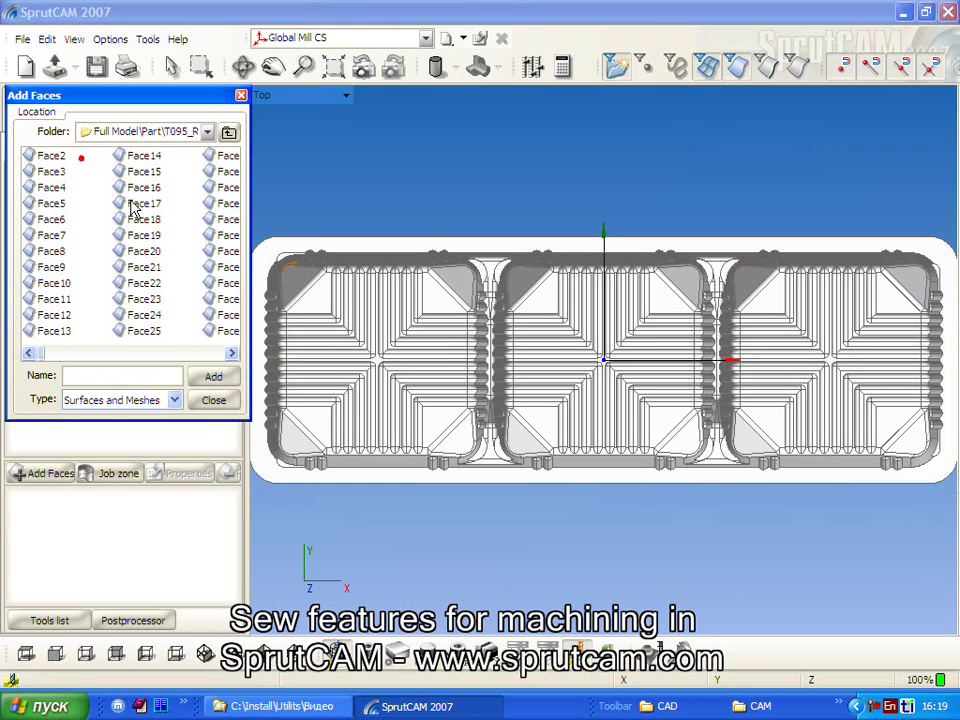
{"action": "left_click", "coordinate": [174, 68]}
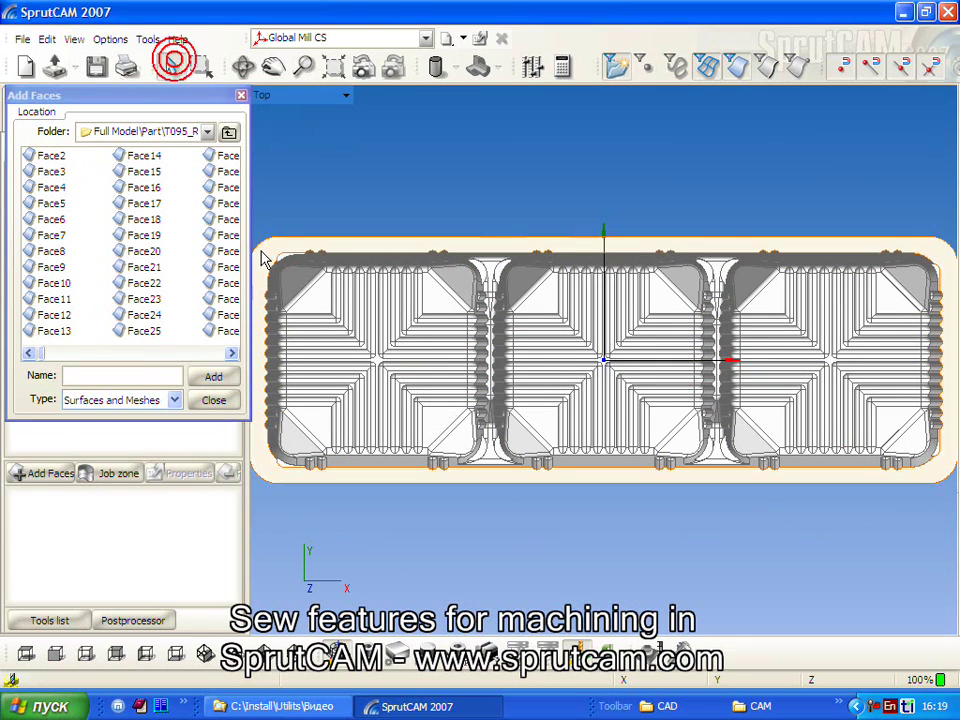
{"action": "left_click_drag", "start_coordinate": [262, 257], "coordinate": [945, 477]}
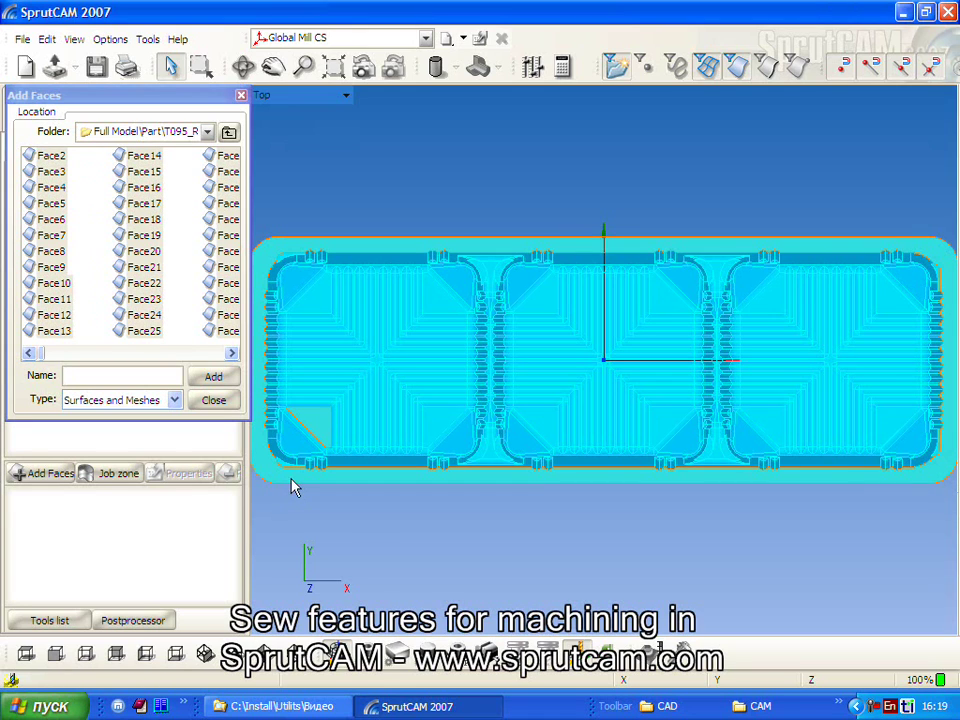
Step: Deselect the top rim and the underside face, then add the remaining selected pocket faces to the job assignment
{"action": "middle_click_drag", "start_coordinate": [336, 517], "coordinate": [354, 283]}
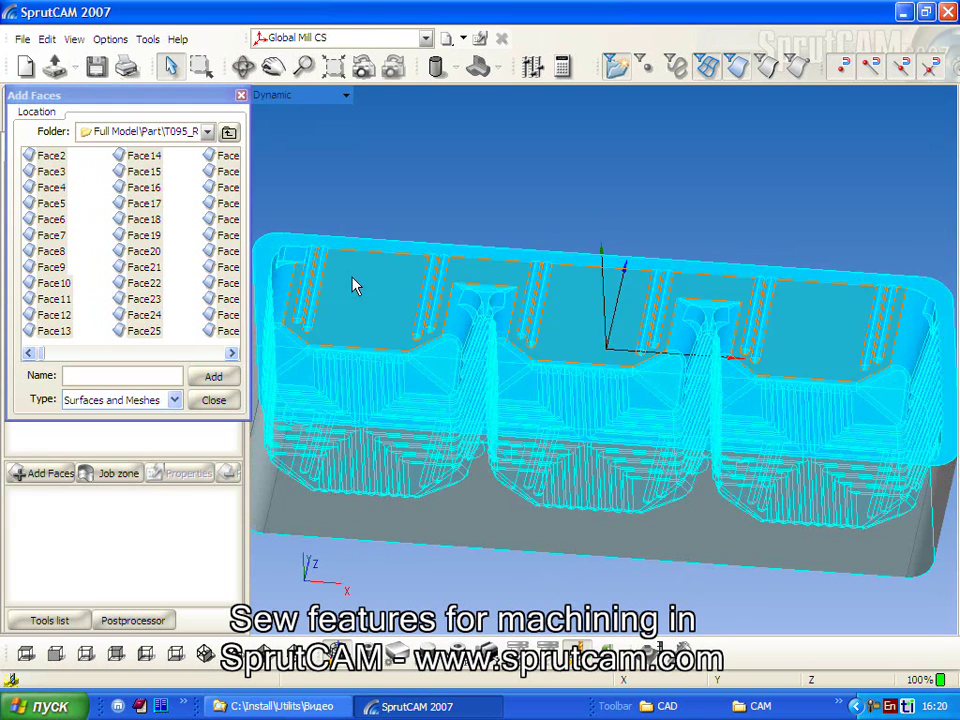
{"action": "left_click", "coordinate": [263, 252]}
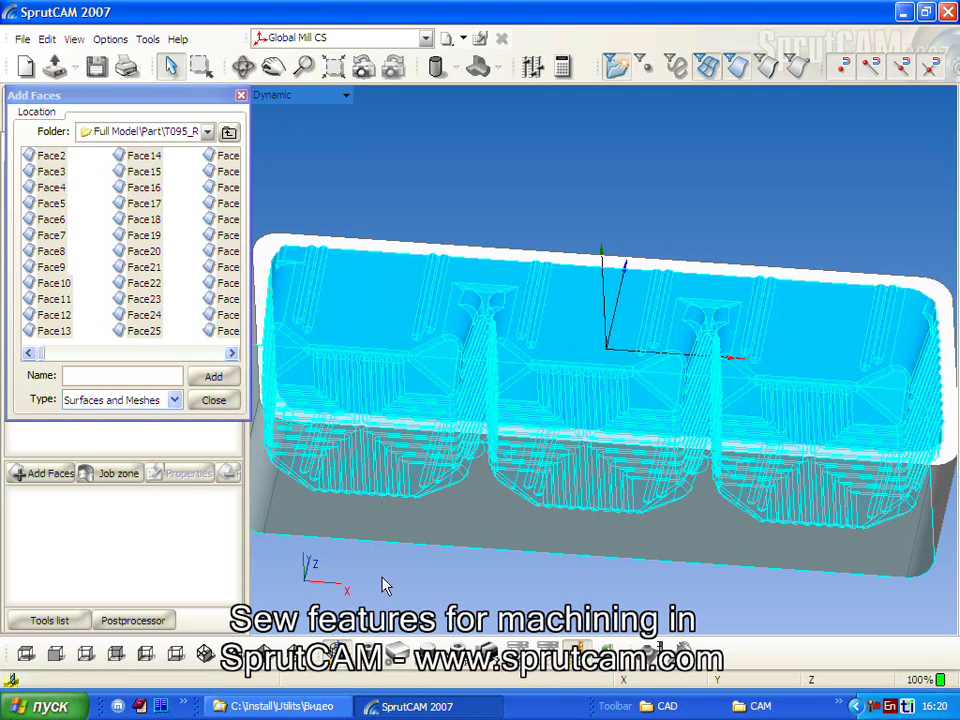
{"action": "middle_click_drag", "start_coordinate": [381, 576], "coordinate": [450, 450]}
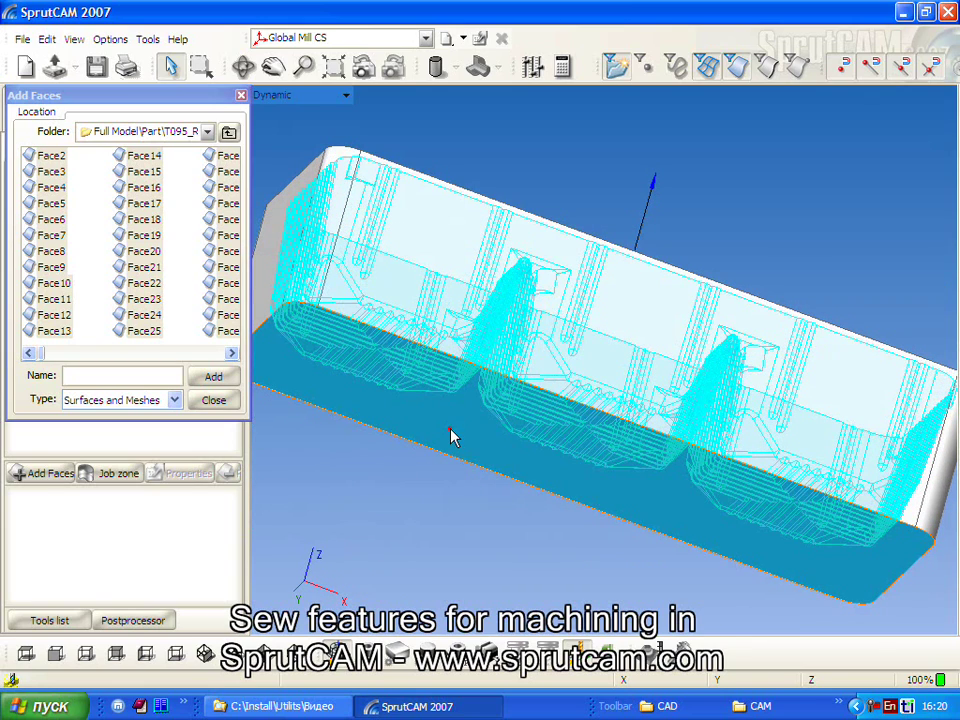
{"action": "left_click", "coordinate": [450, 429]}
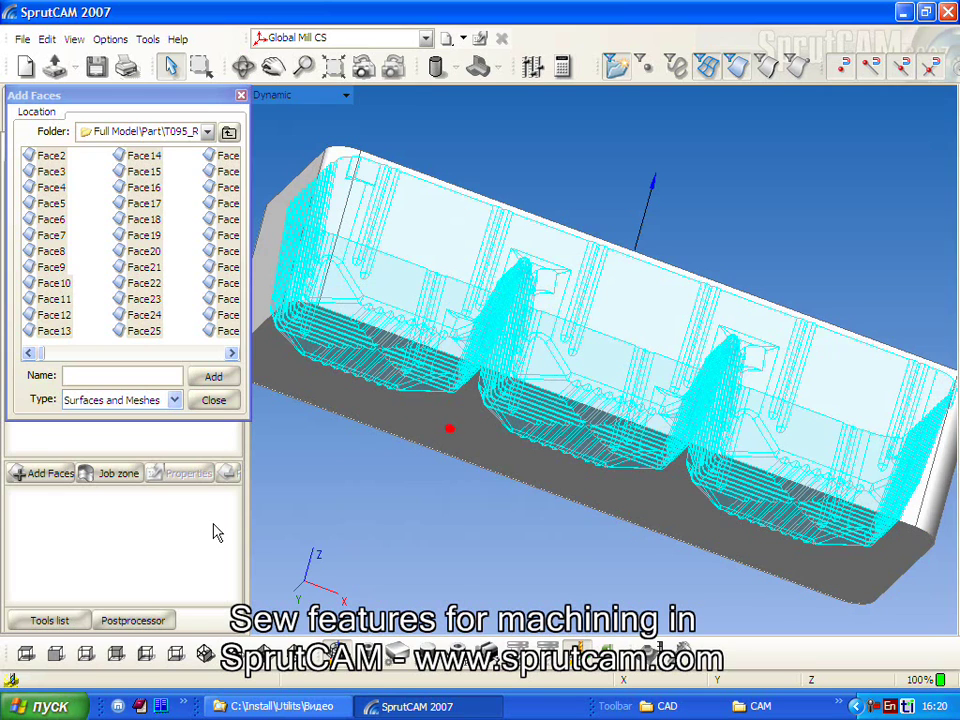
{"action": "left_click", "coordinate": [217, 378]}
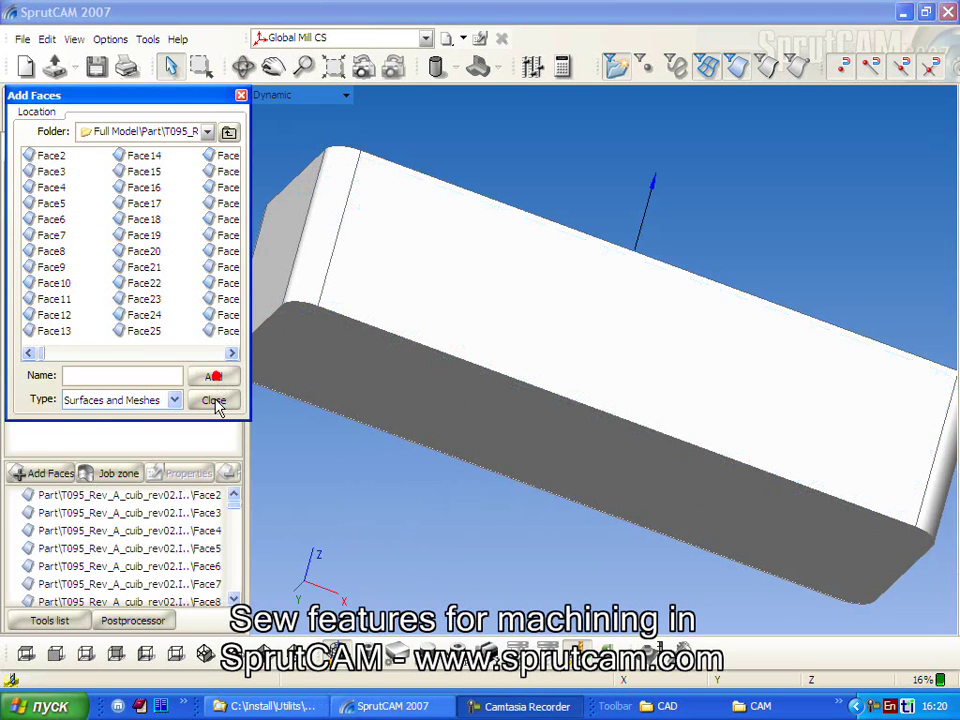
{"action": "left_click", "coordinate": [218, 401]}
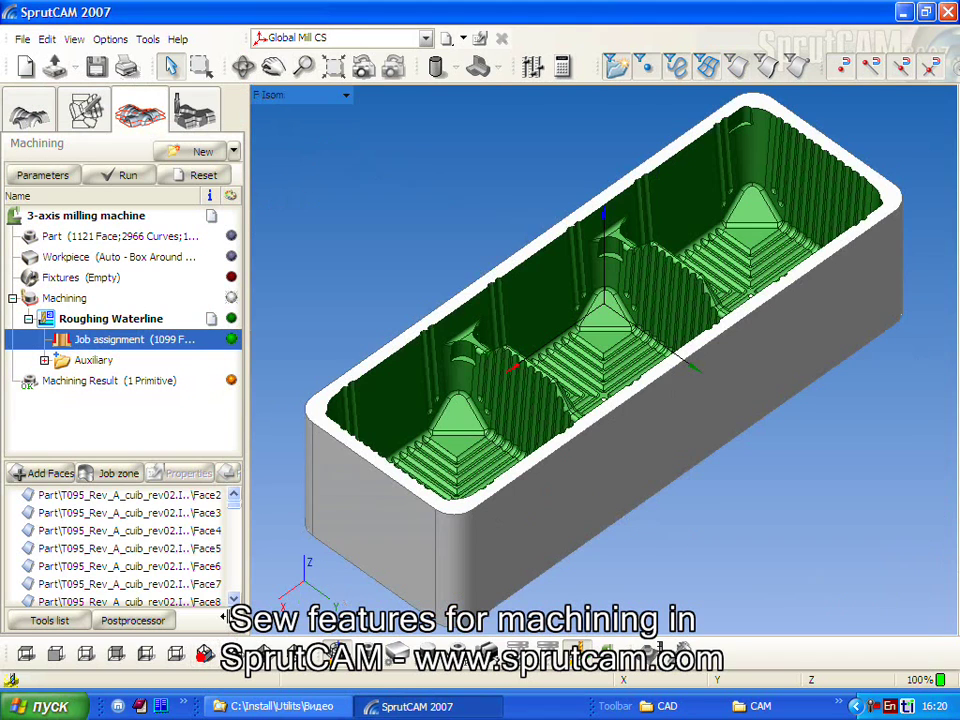
{"action": "left_click", "coordinate": [203, 655]}
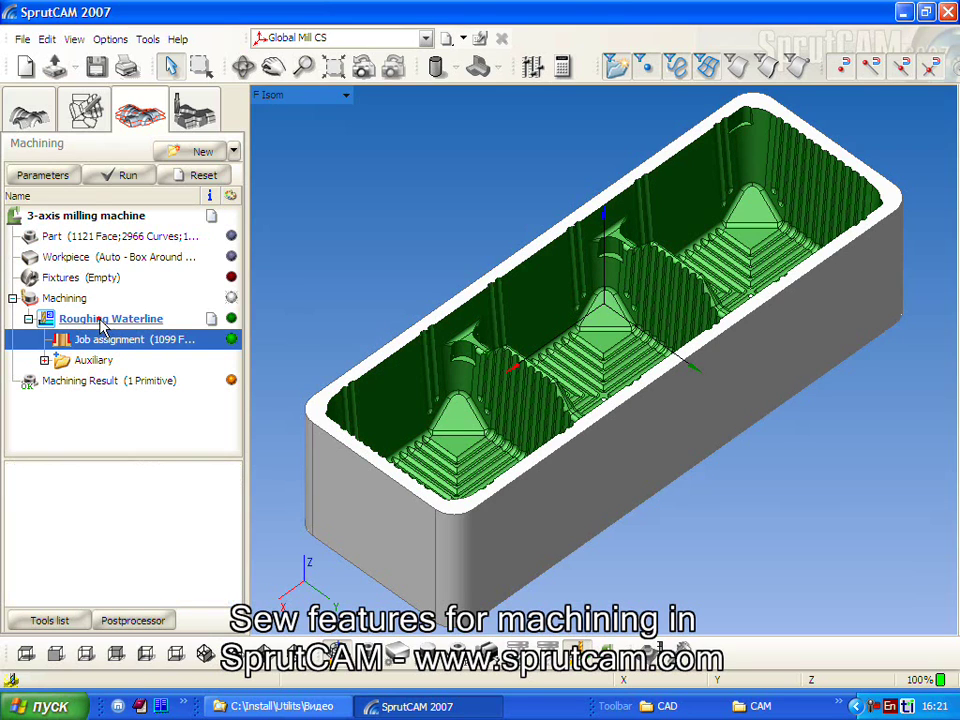
Step: Set the Roughing Waterline's depth of cut to a quantity of 20 and calculate its toolpath
{"action": "left_click", "coordinate": [45, 176]}
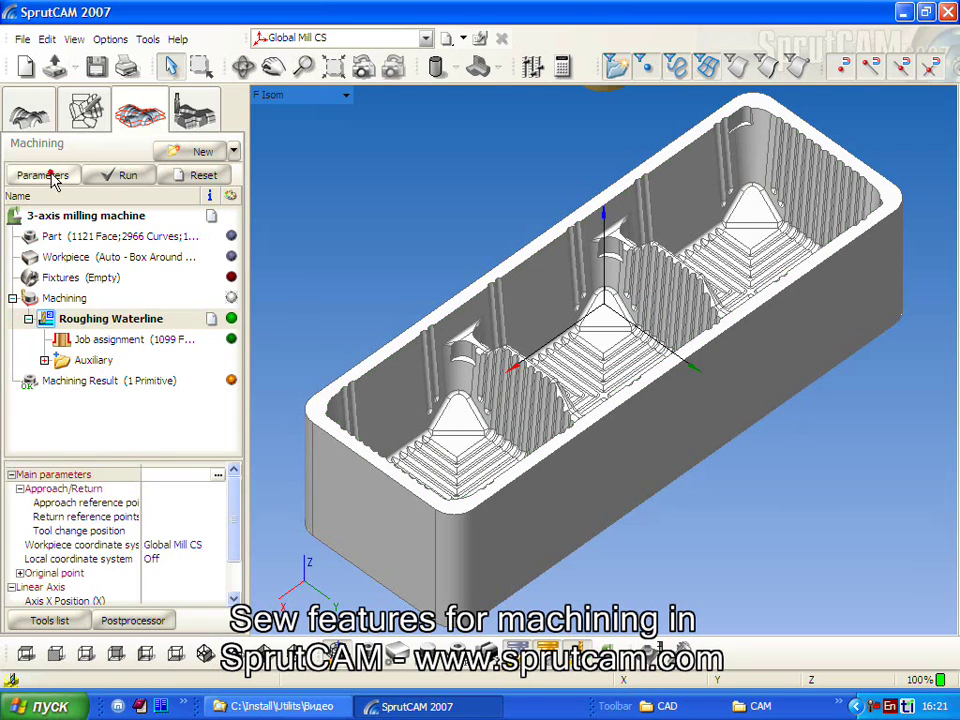
{"action": "left_click", "coordinate": [47, 175]}
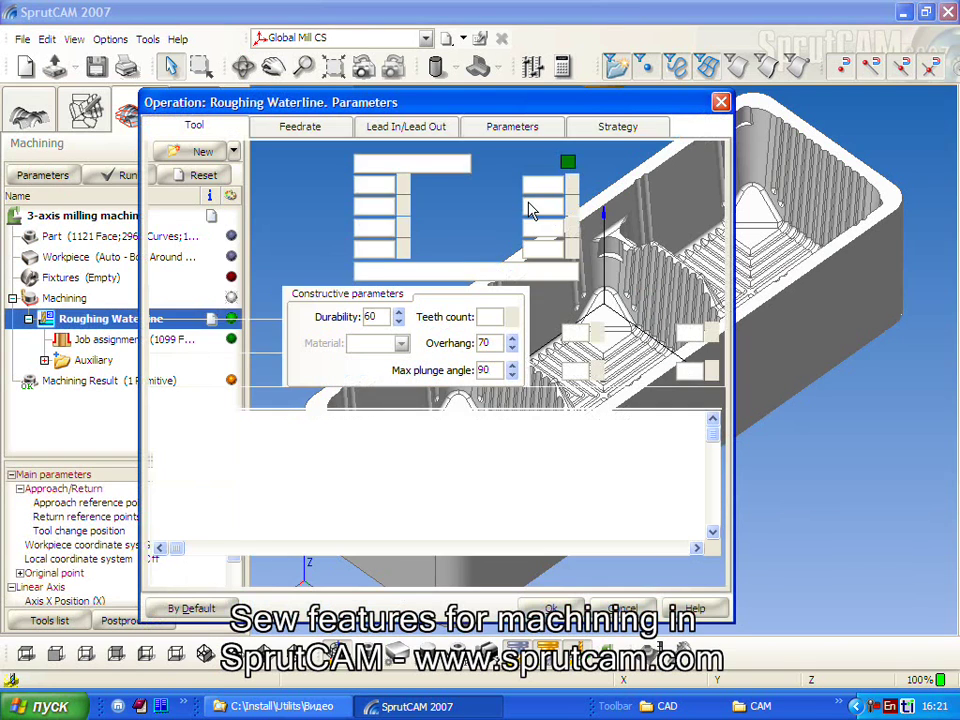
{"action": "left_click", "coordinate": [493, 130]}
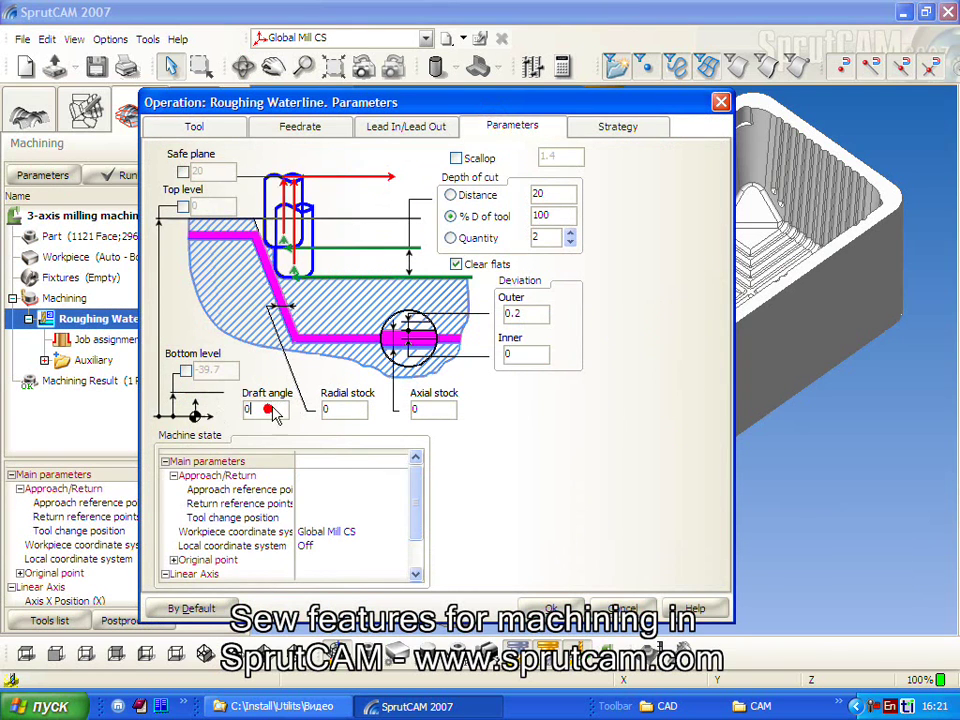
{"action": "left_click", "coordinate": [540, 238]}
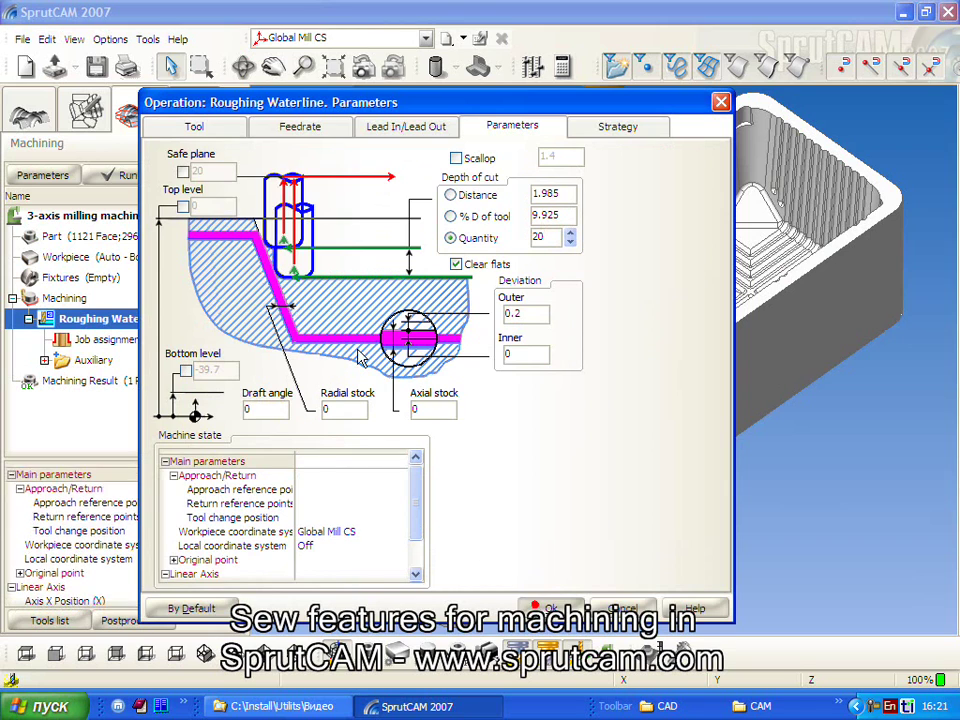
{"action": "left_click", "coordinate": [537, 607]}
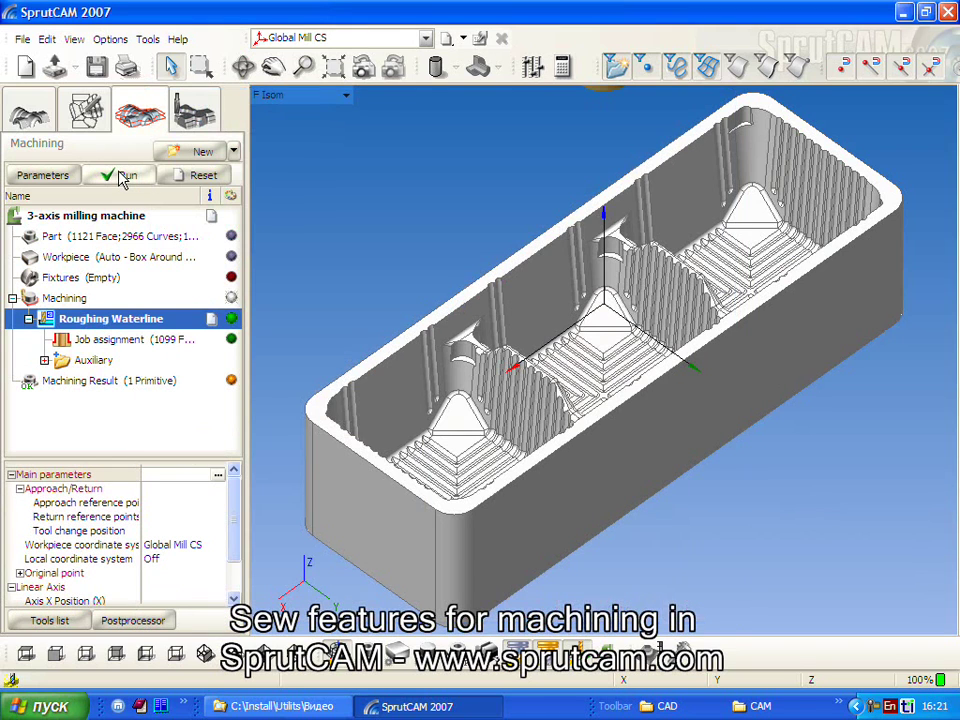
{"action": "left_click", "coordinate": [122, 176]}
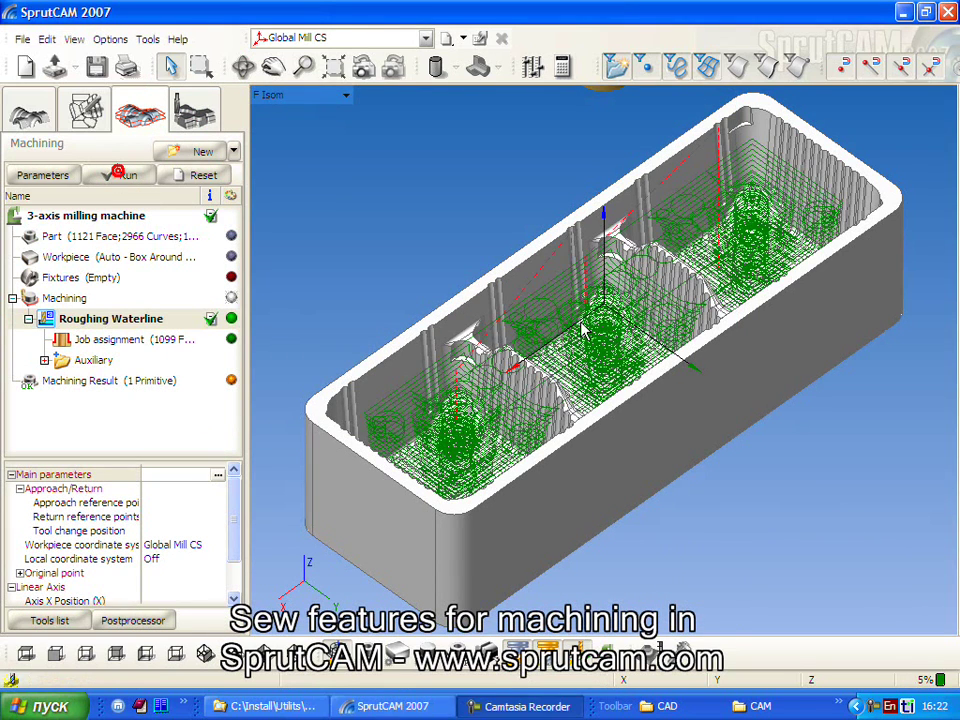
Step: Fast simulate the Roughing Waterline operation and inspect the machined pockets from the top and in an isometric view
{"action": "left_click", "coordinate": [193, 114]}
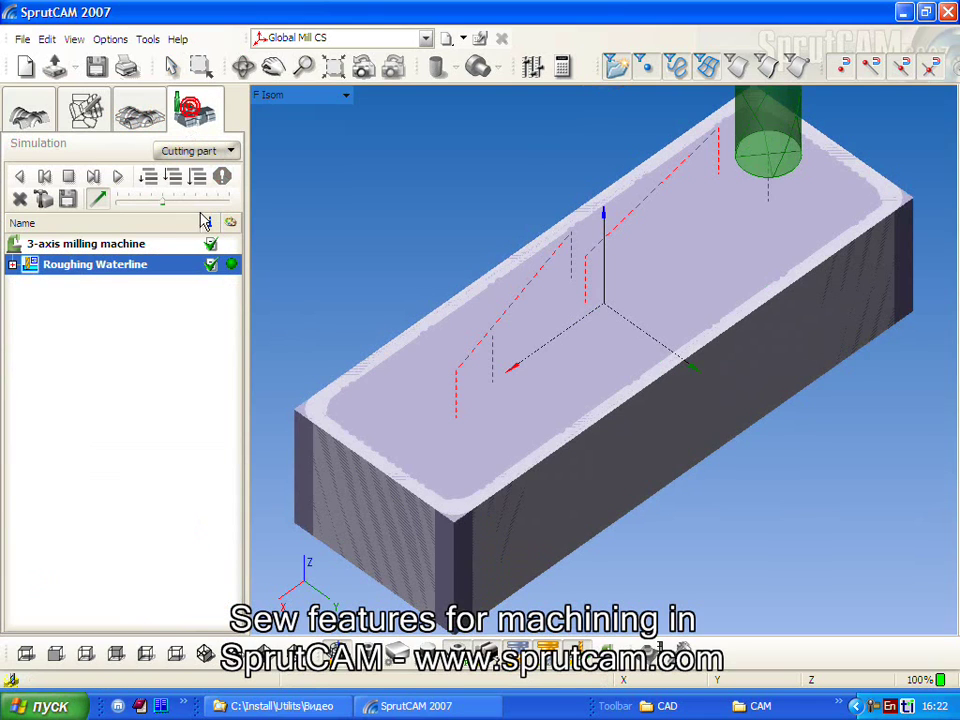
{"action": "left_click", "coordinate": [117, 176]}
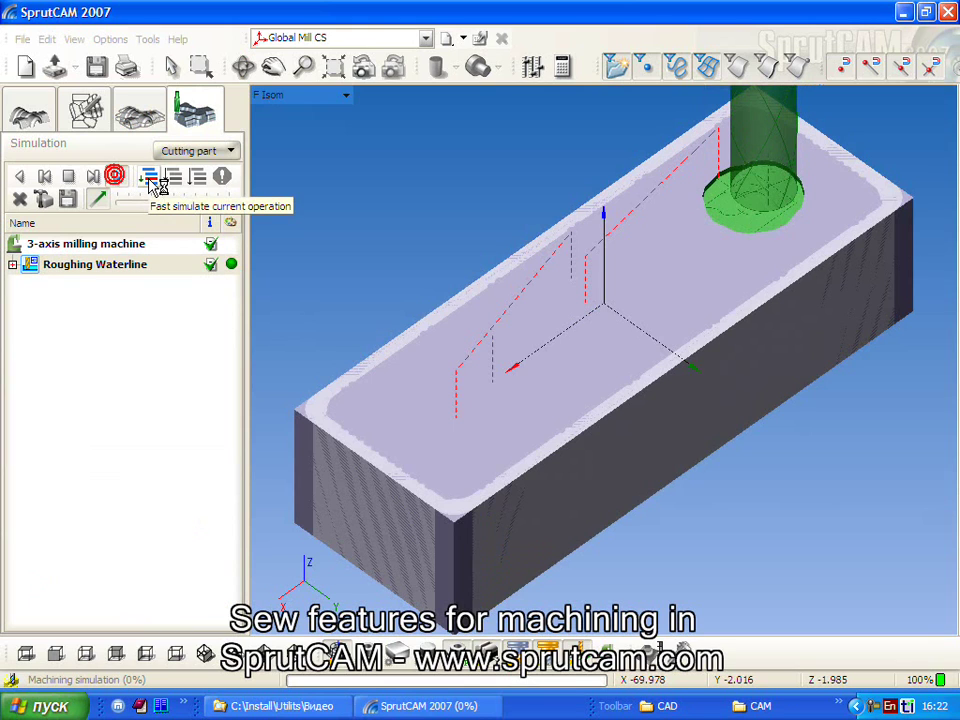
{"action": "left_click", "coordinate": [150, 180]}
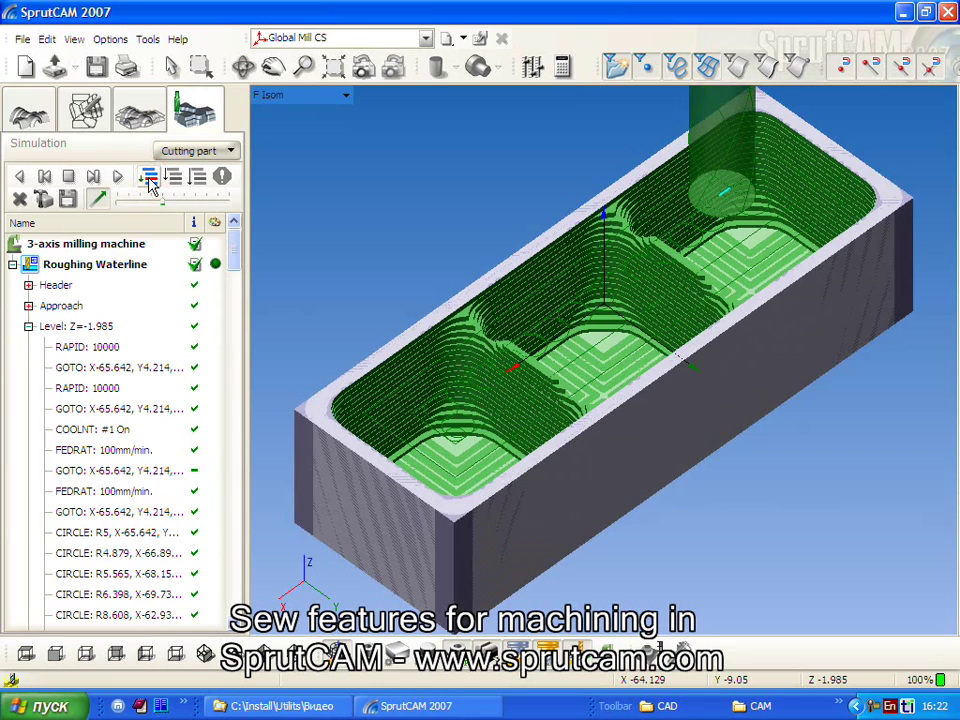
{"action": "left_click", "coordinate": [24, 655]}
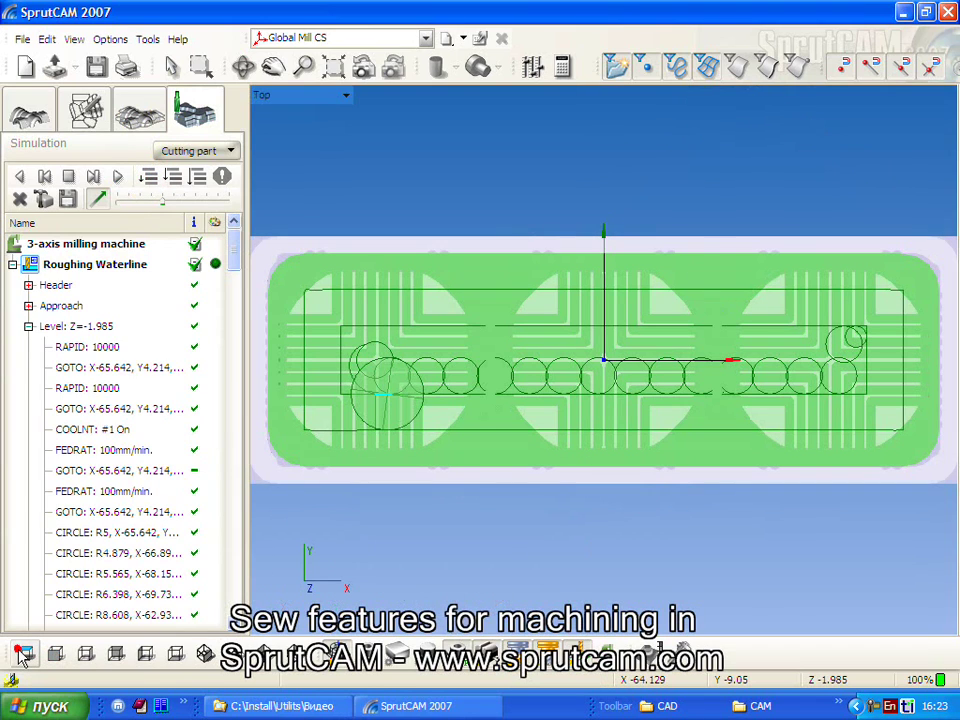
{"action": "left_click", "coordinate": [205, 654]}
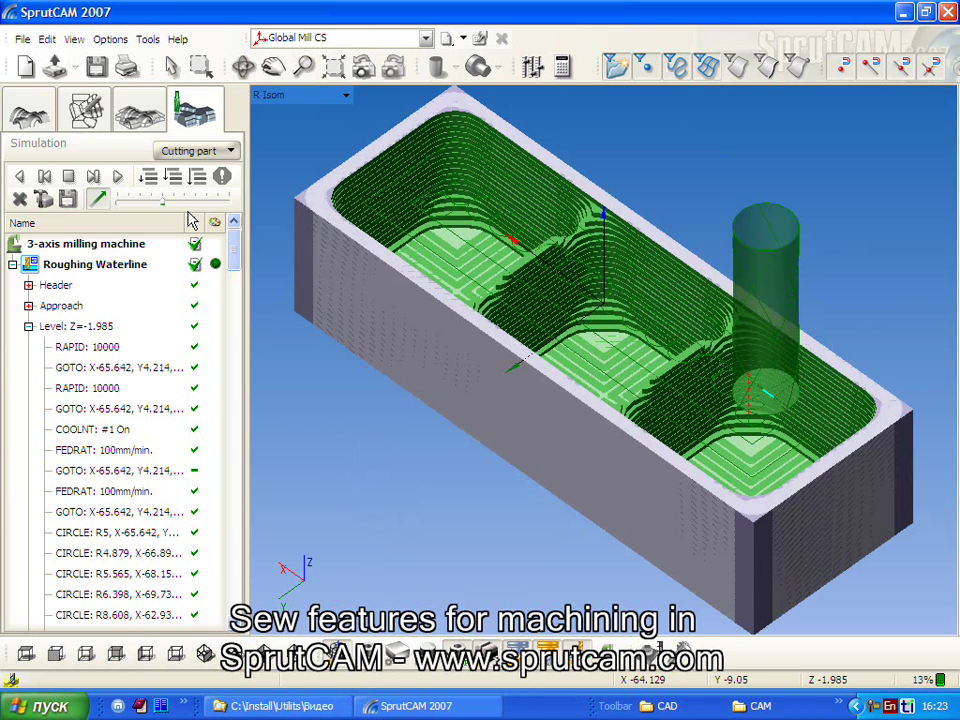
Step: Return to machining and add a finishing Tool-end 5D machining operation
{"action": "left_click", "coordinate": [140, 104]}
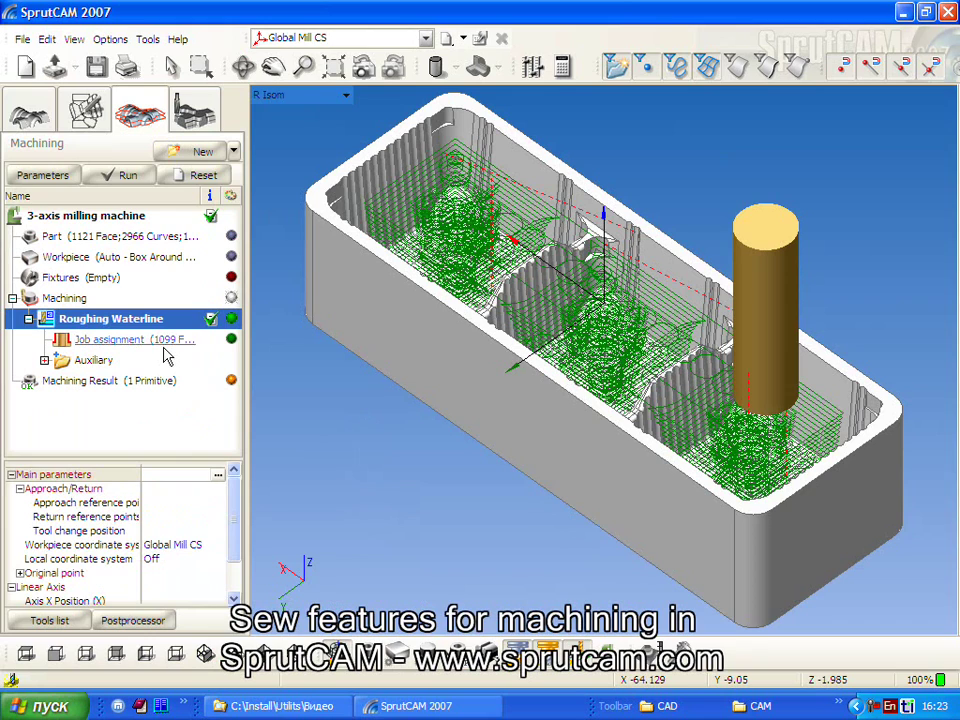
{"action": "left_click", "coordinate": [214, 150]}
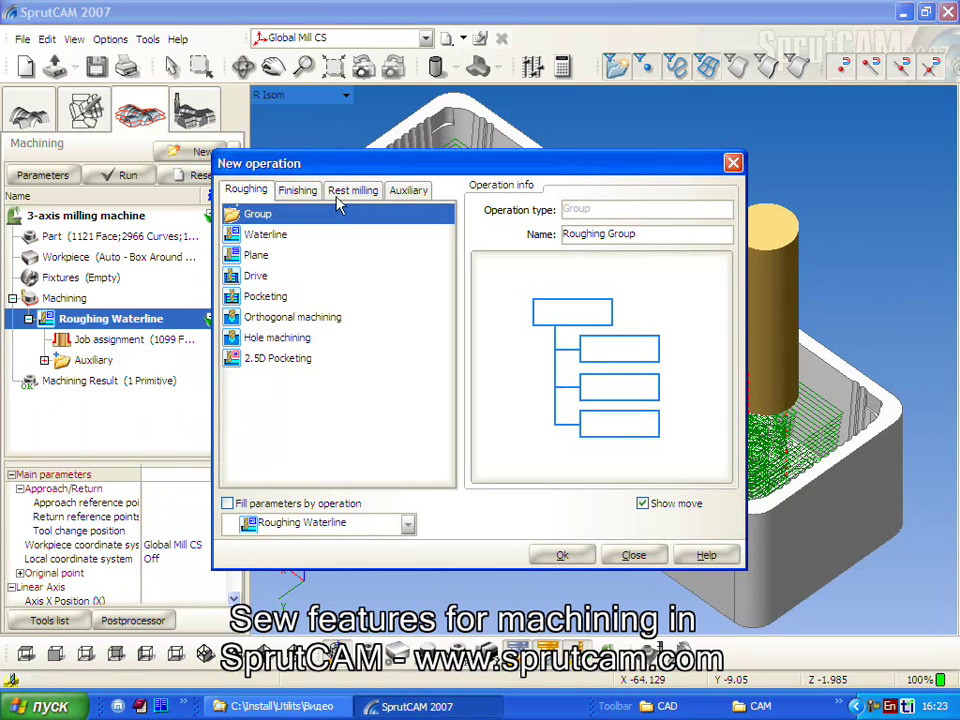
{"action": "left_click", "coordinate": [315, 190]}
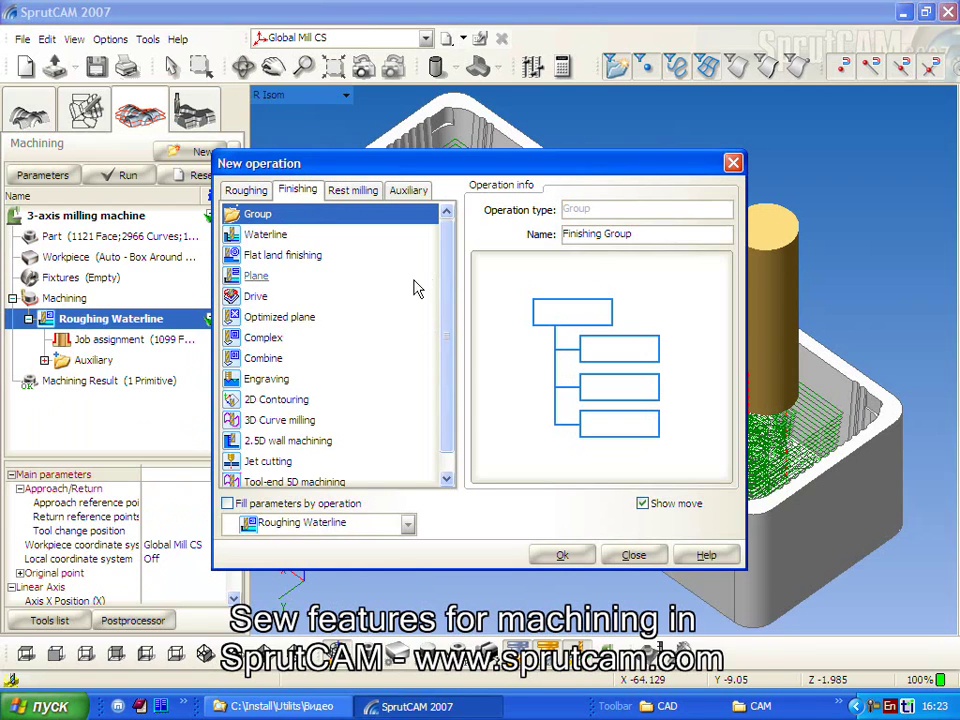
{"action": "left_click_drag", "start_coordinate": [449, 253], "coordinate": [452, 328]}
{"action": "left_click", "coordinate": [300, 461]}
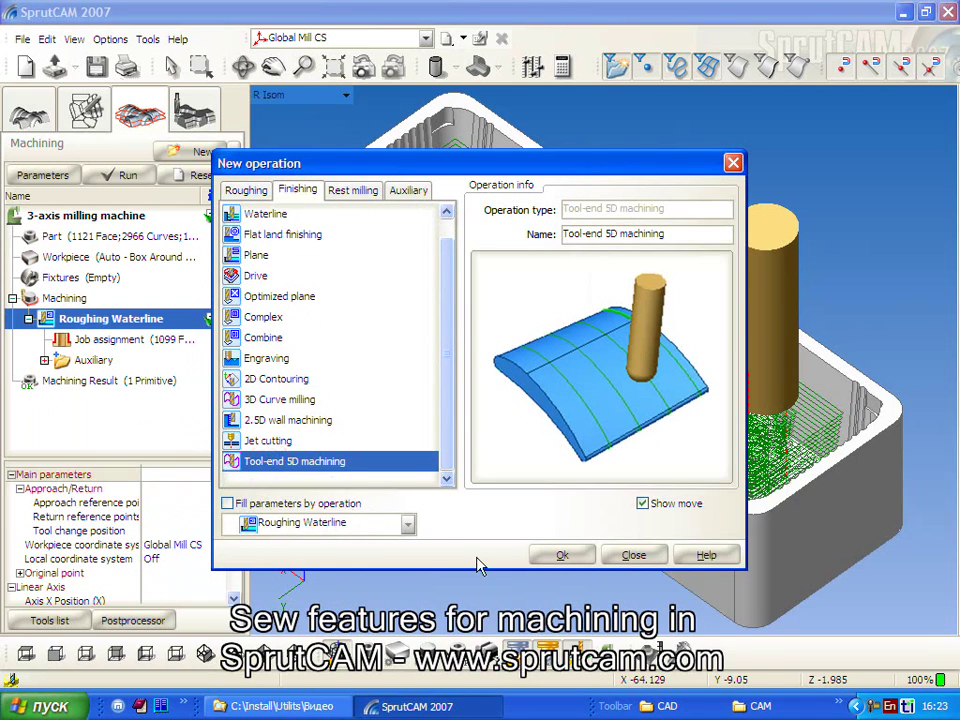
{"action": "left_click", "coordinate": [561, 557]}
{"action": "left_click", "coordinate": [556, 555]}
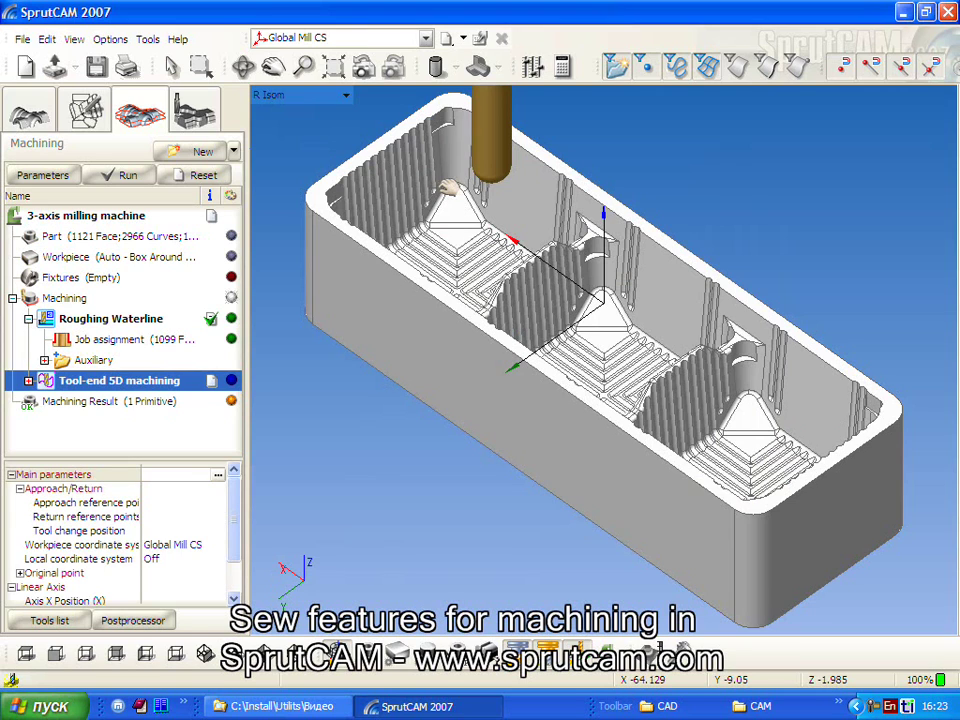
Step: Open the Tool-end 5D machining job assignment and restrict graphic selection to edges only
{"action": "left_click", "coordinate": [200, 66]}
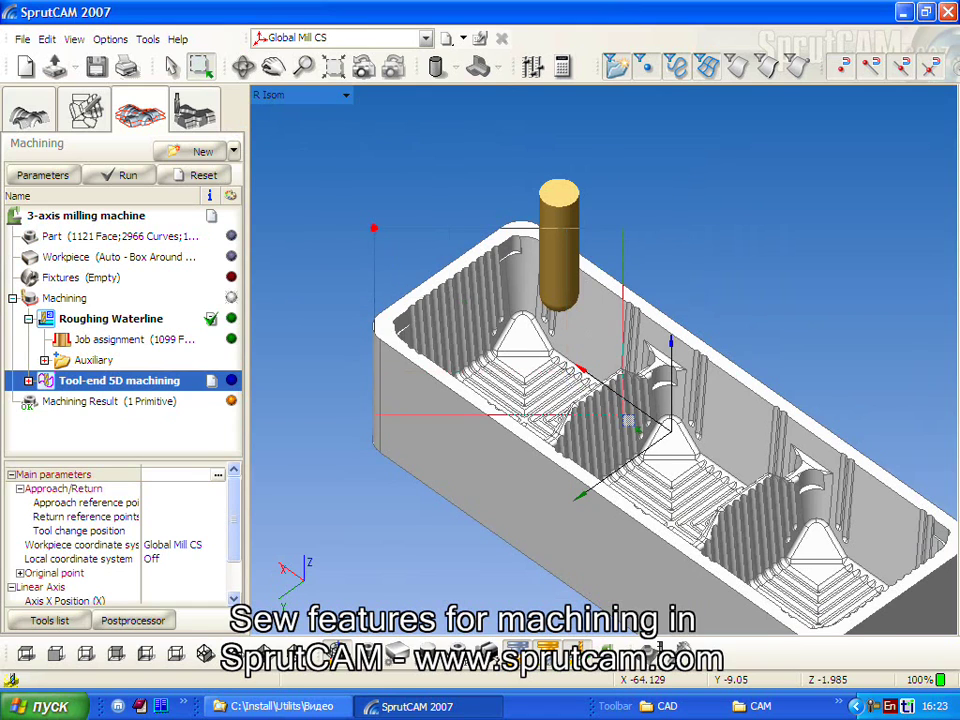
{"action": "left_click_drag", "start_coordinate": [383, 259], "coordinate": [634, 417]}
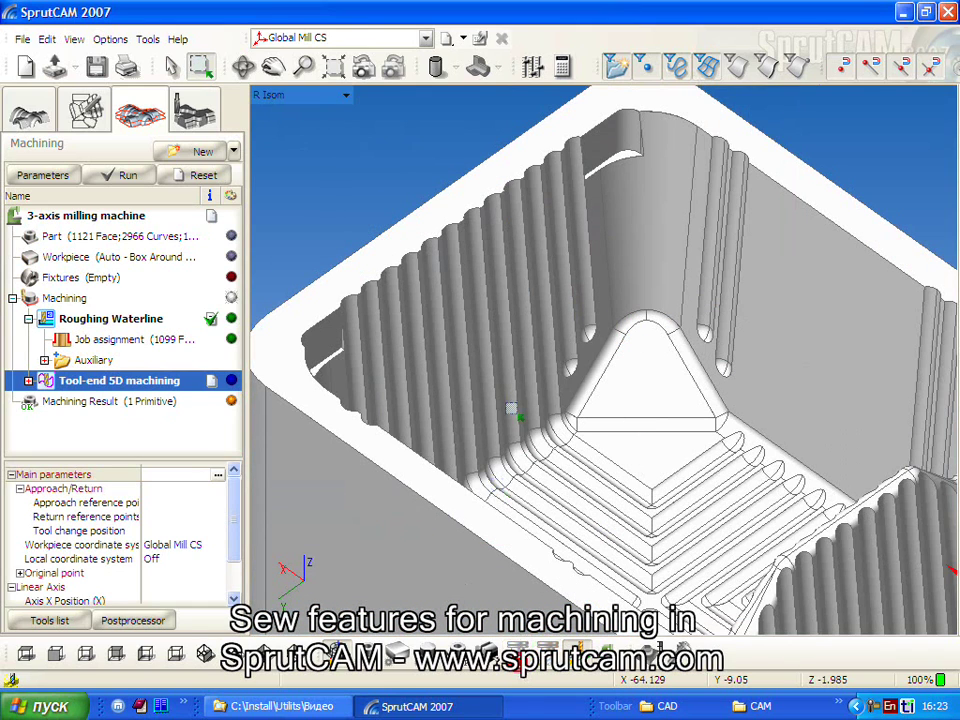
{"action": "left_click", "coordinate": [29, 381]}
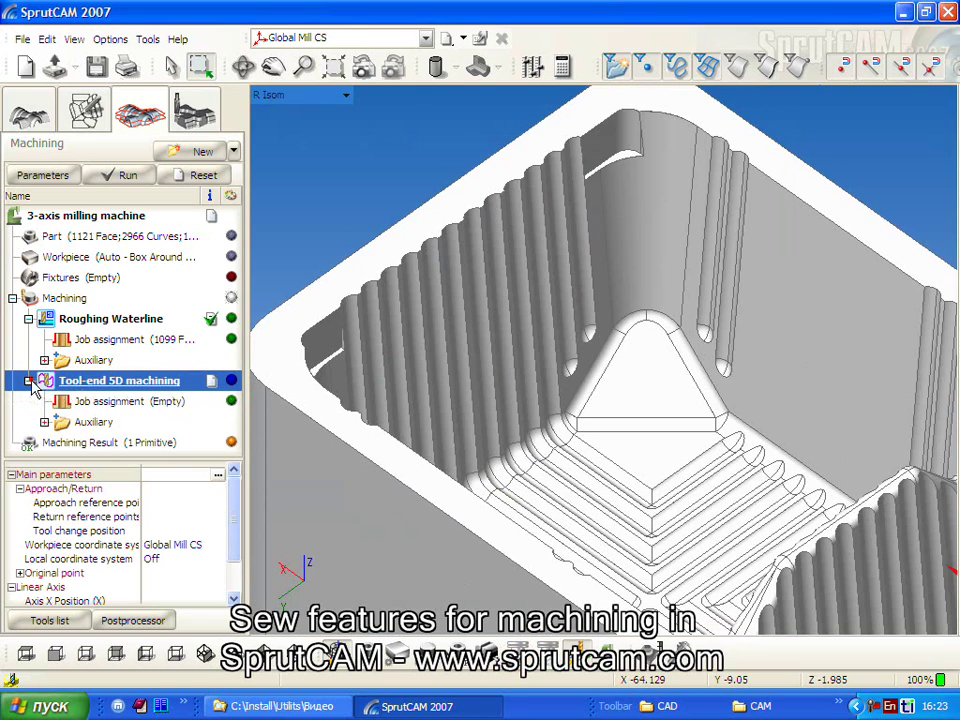
{"action": "left_click", "coordinate": [105, 403]}
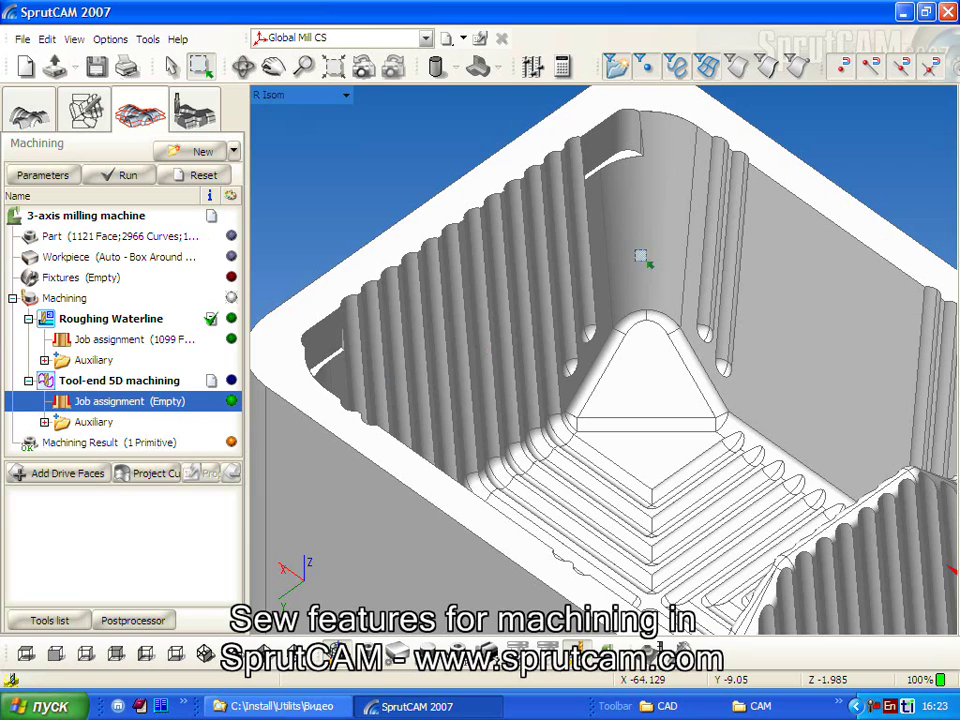
{"action": "left_click", "coordinate": [173, 66]}
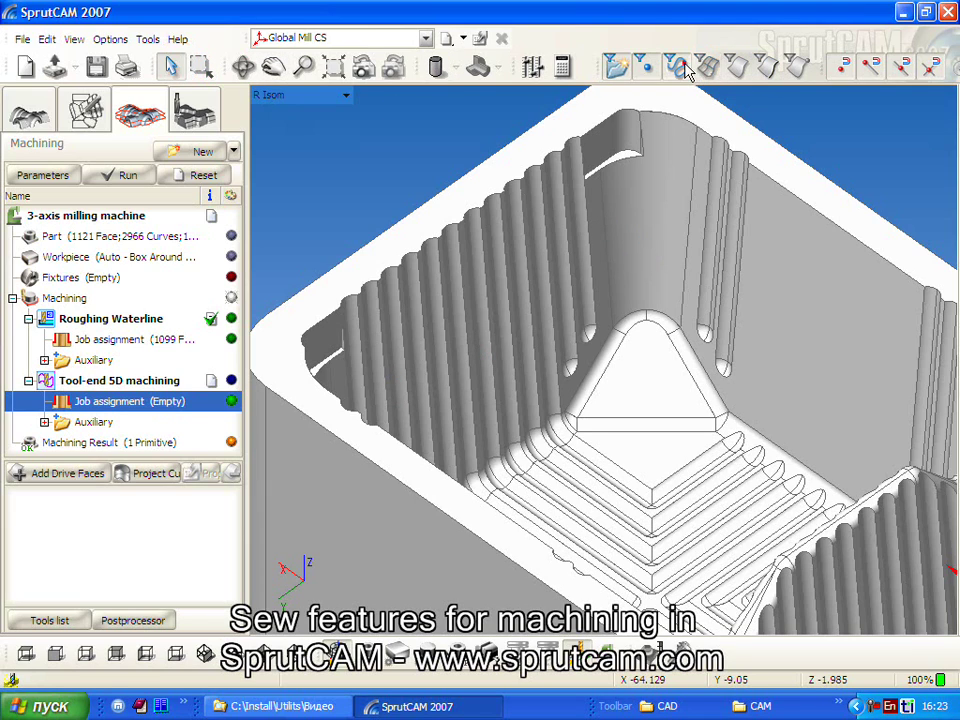
{"action": "left_click", "coordinate": [765, 67]}
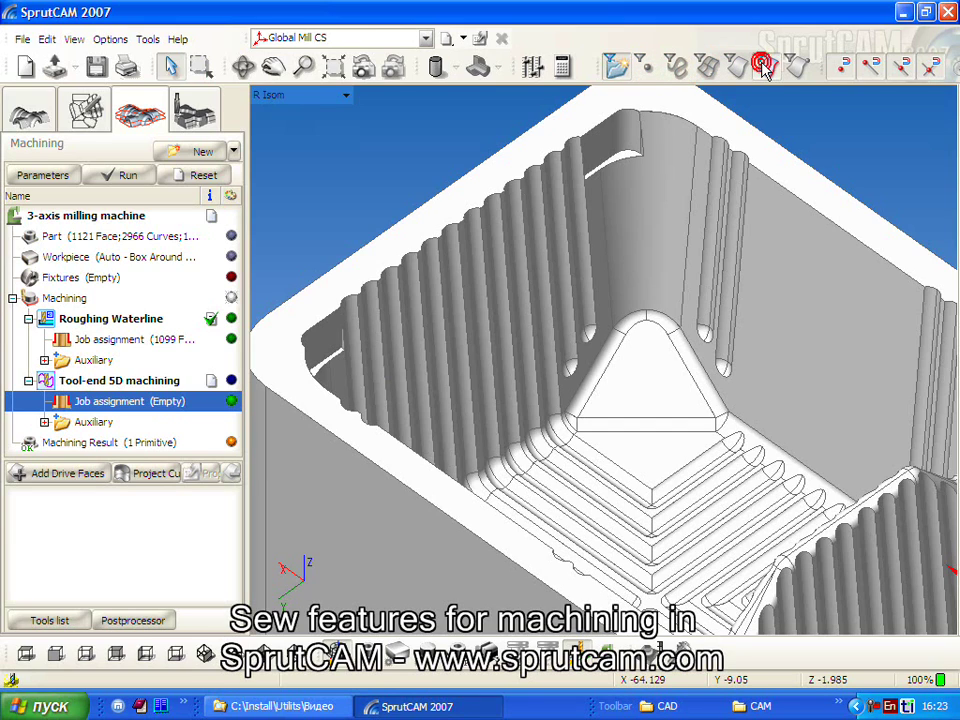
Step: Select the edges of the four short vertical grooves on either side of the first pocket's pyramid corner
{"action": "left_click", "coordinate": [722, 165]}
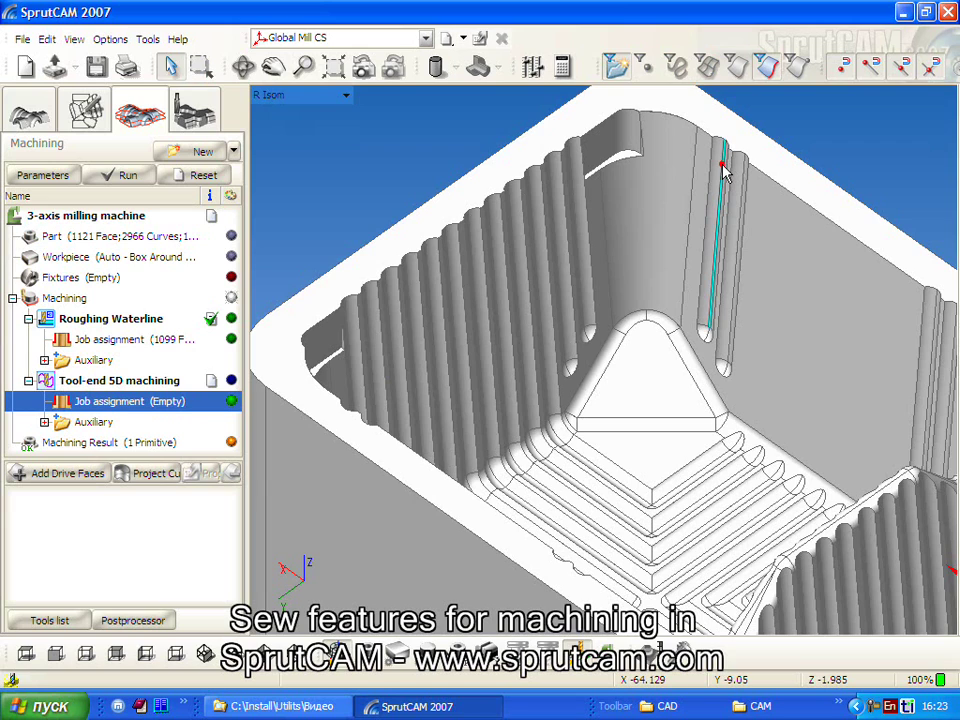
{"action": "left_click", "coordinate": [708, 336]}
{"action": "left_click", "coordinate": [727, 362]}
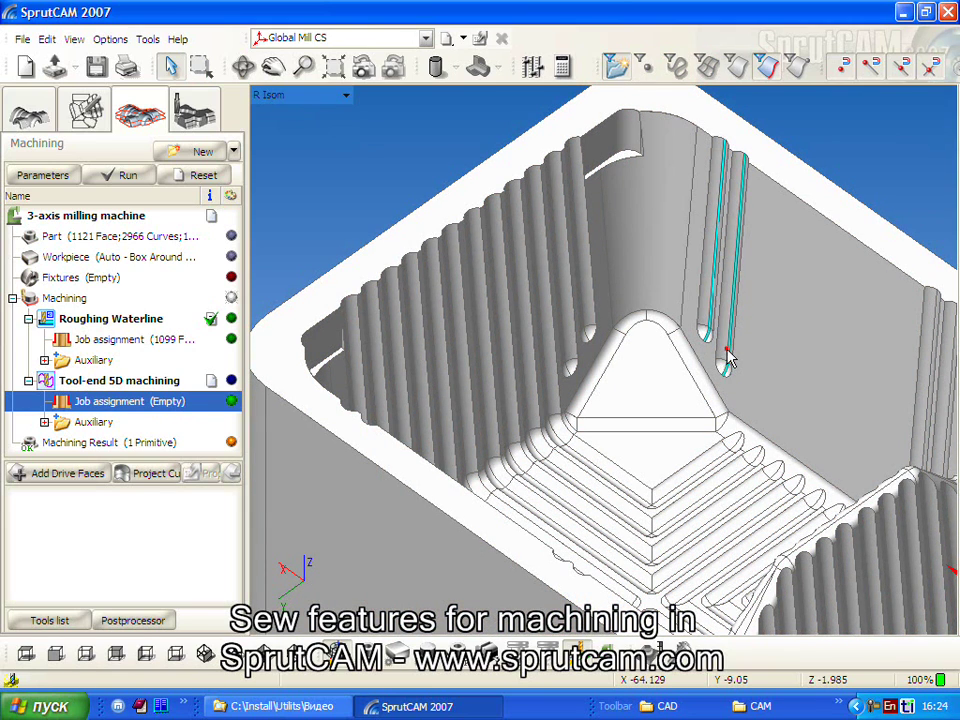
{"action": "left_click", "coordinate": [585, 322]}
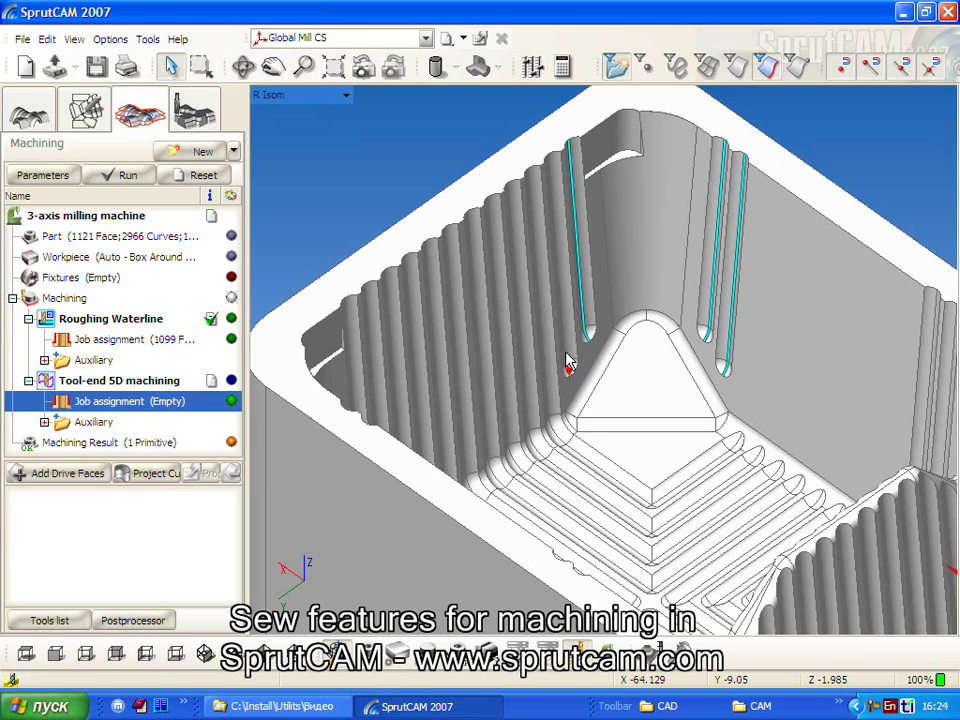
{"action": "left_click", "coordinate": [566, 360]}
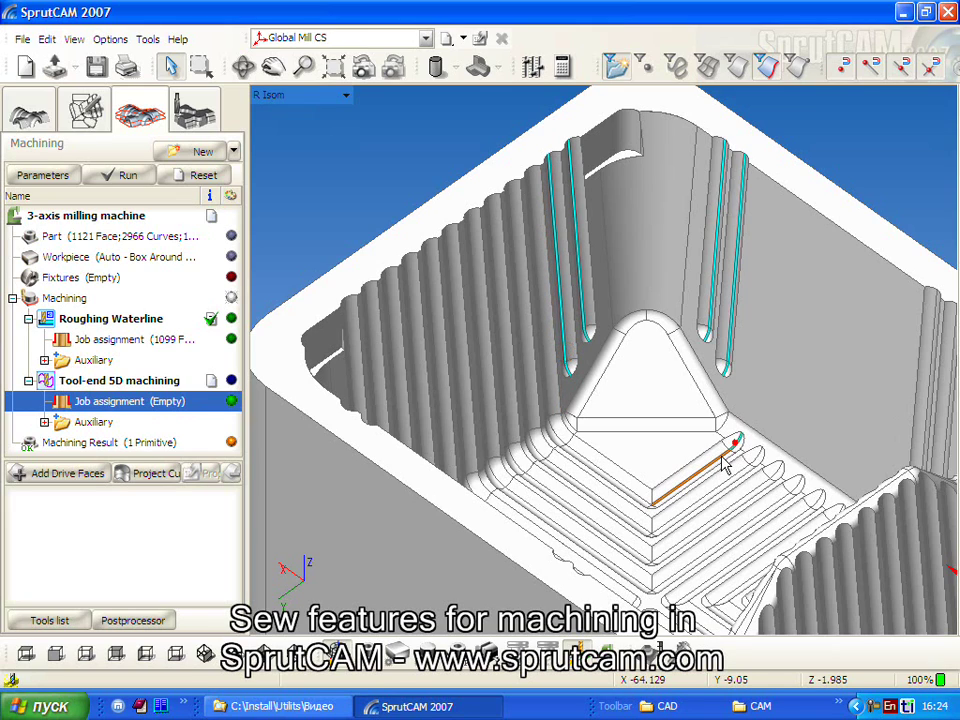
Step: Select the edge chains of the two adjacent long grooves down the wall and around the pyramid, then add all selected edges as project curves
{"action": "left_click", "coordinate": [636, 499]}
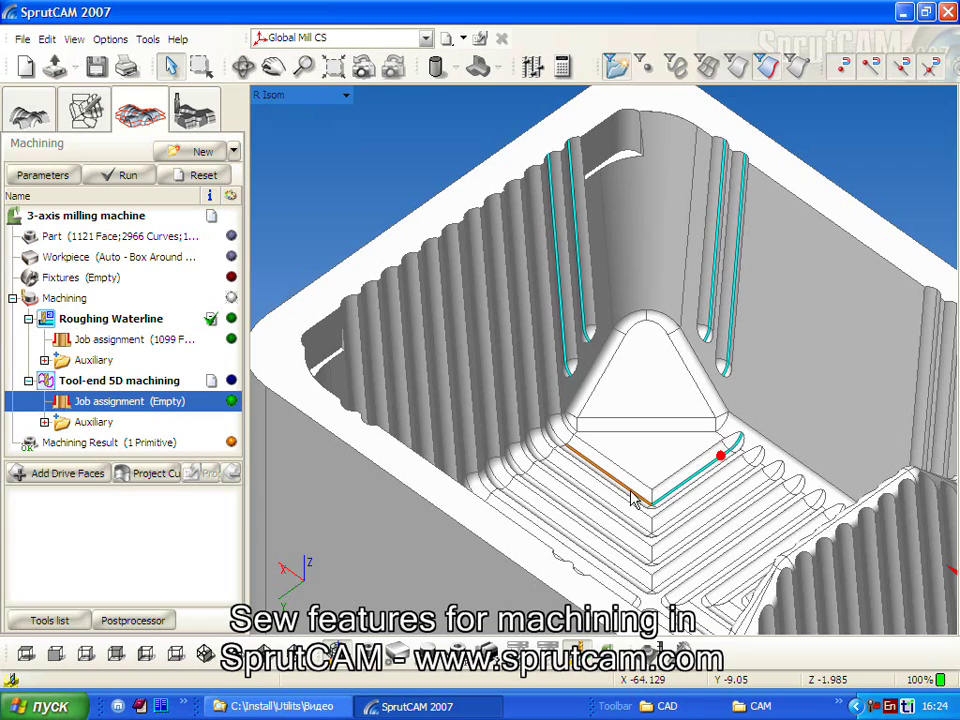
{"action": "left_click", "coordinate": [568, 452]}
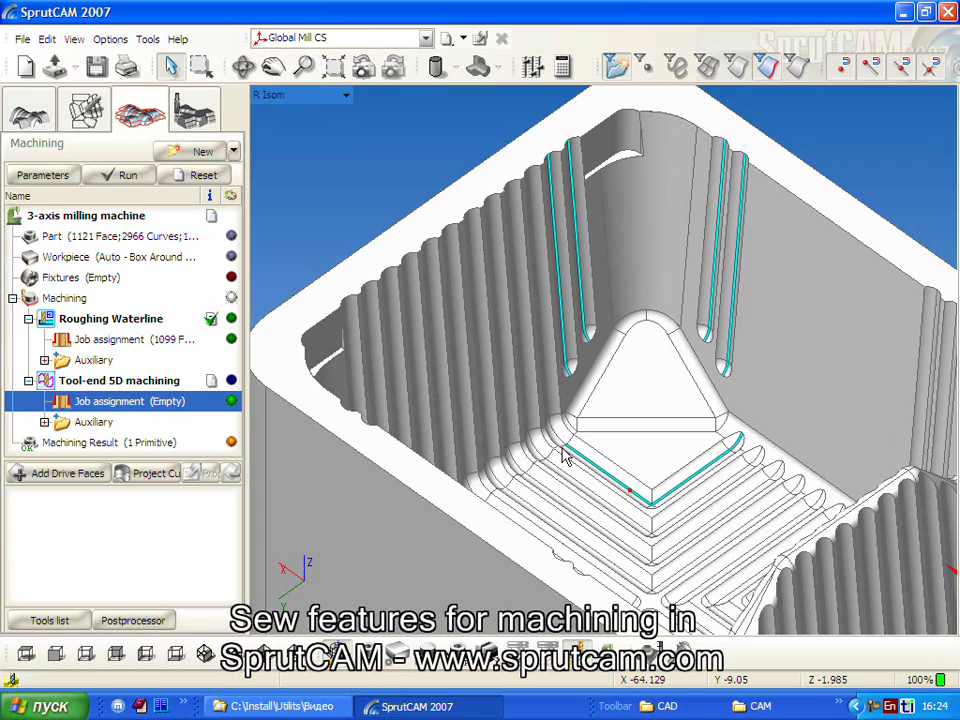
{"action": "left_click", "coordinate": [548, 393]}
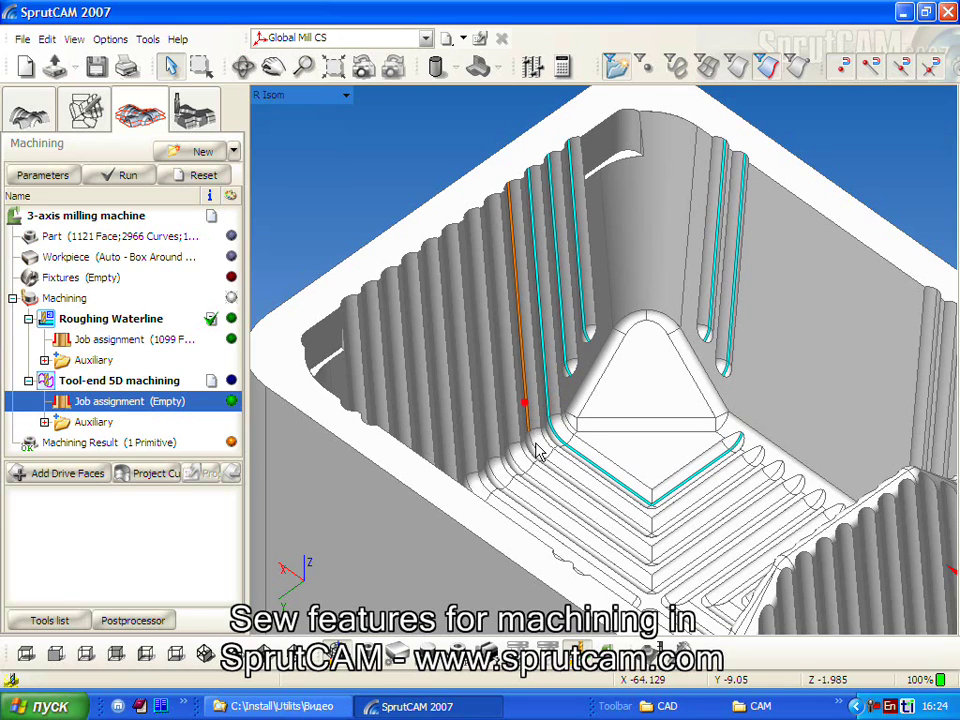
{"action": "left_click", "coordinate": [537, 452]}
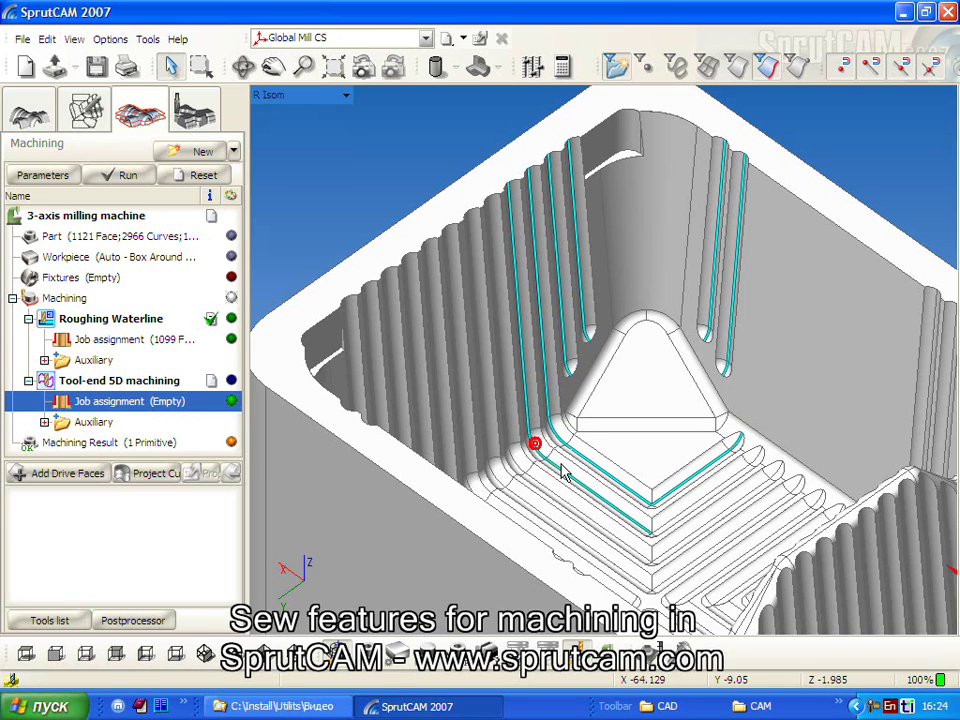
{"action": "left_click", "coordinate": [712, 494]}
{"action": "left_click", "coordinate": [759, 460]}
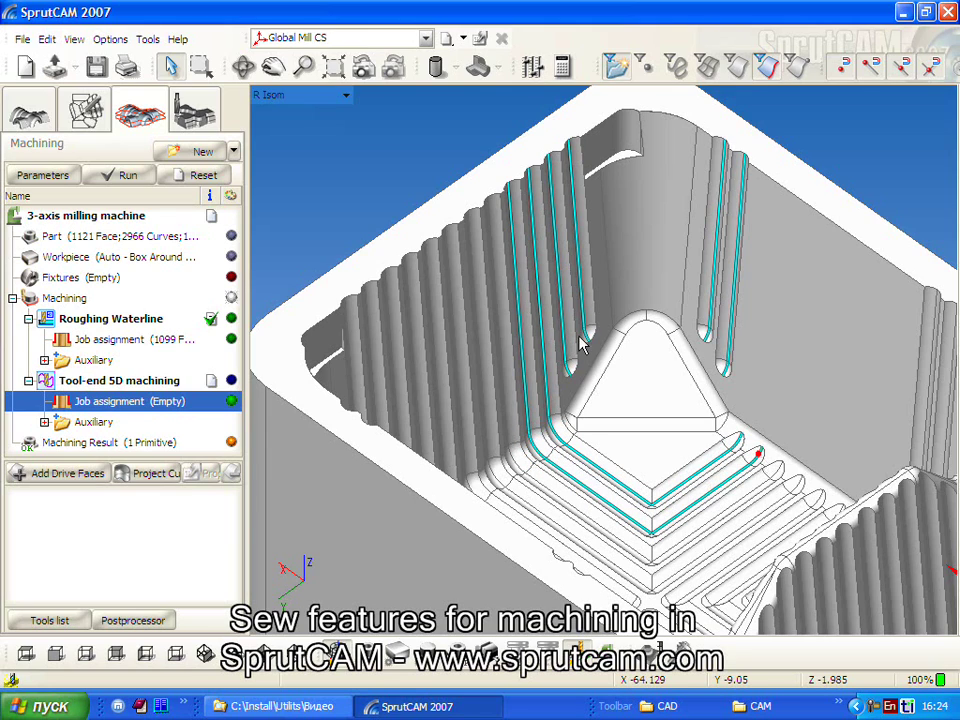
{"action": "left_click", "coordinate": [152, 475]}
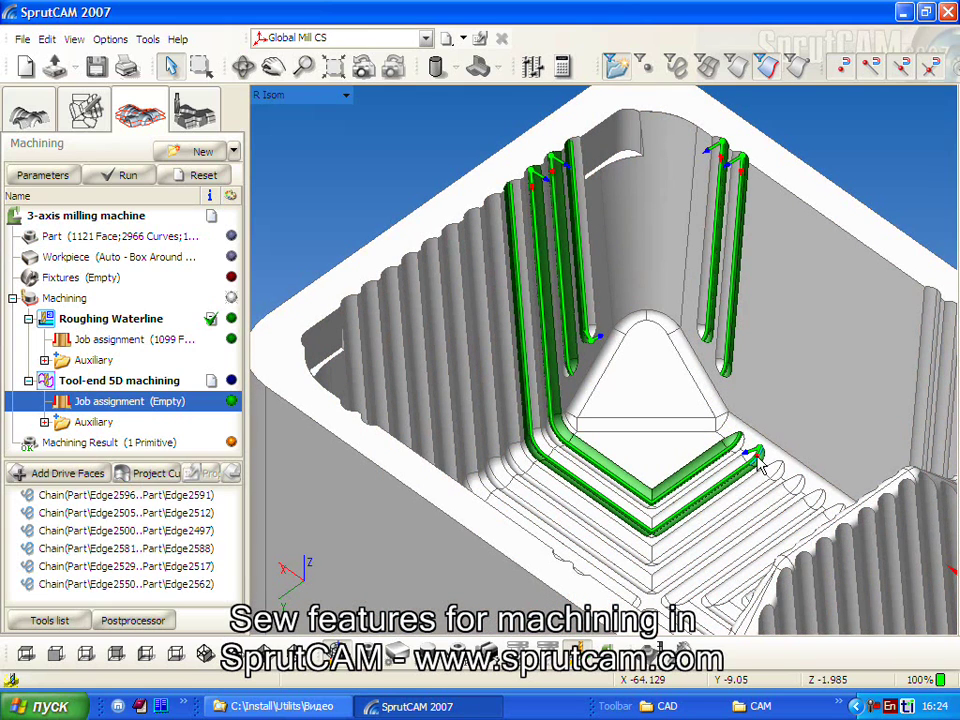
Step: Alternate the direction of the outer long groove's chain in its item properties
{"action": "left_click", "coordinate": [759, 458]}
{"action": "left_click", "coordinate": [753, 453]}
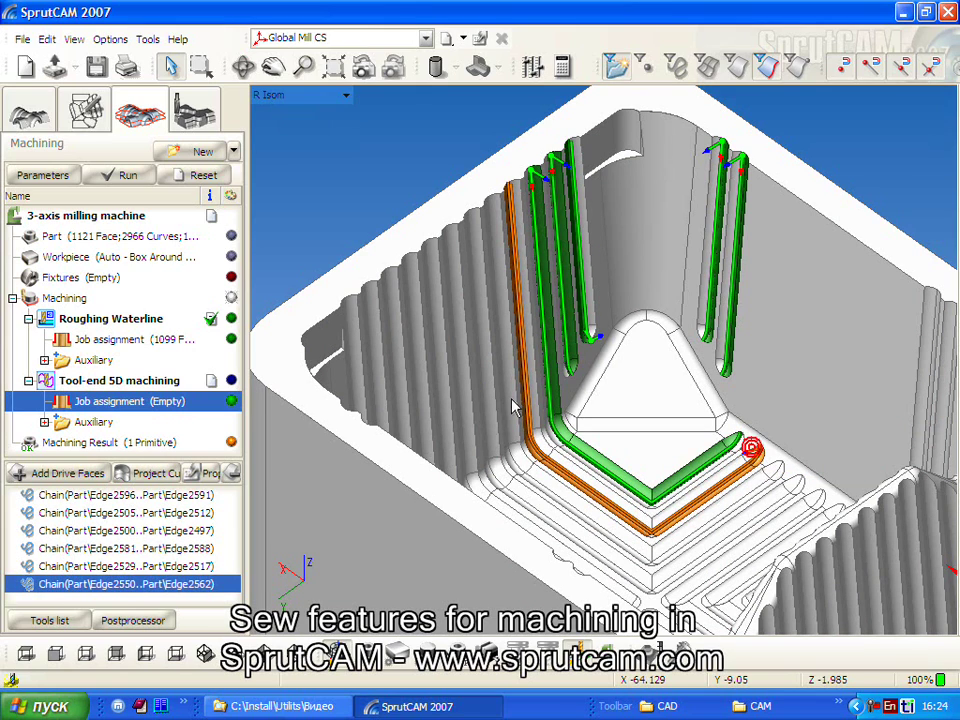
{"action": "left_click", "coordinate": [210, 475]}
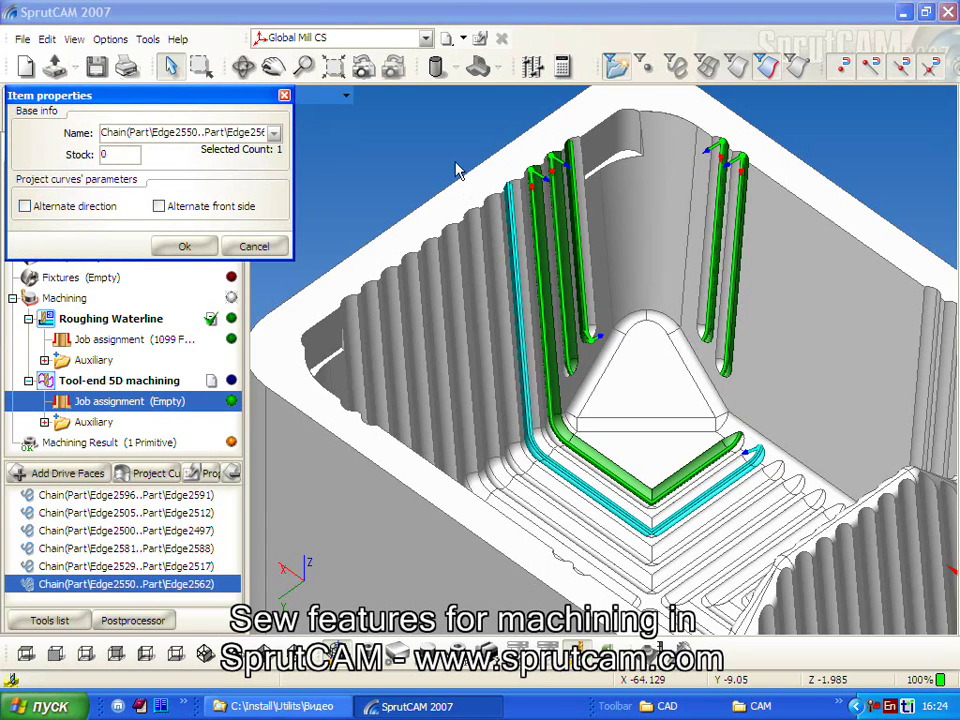
{"action": "left_click", "coordinate": [75, 205]}
{"action": "left_click", "coordinate": [176, 246]}
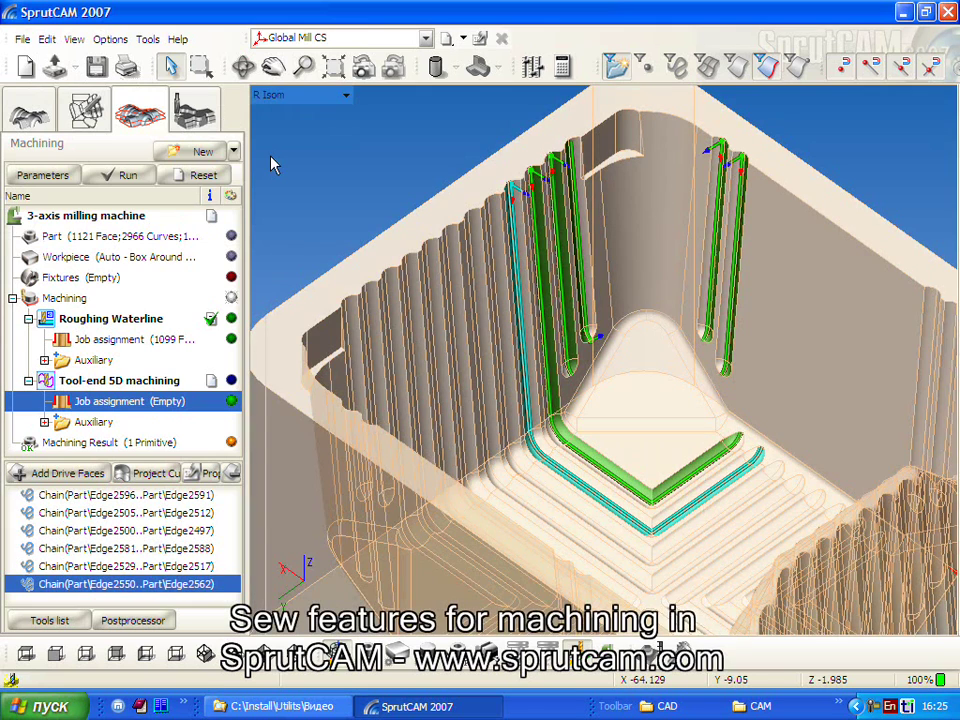
Step: Calculate the Tool-end 5D machining toolpath, then simulate the operation and stop it partway
{"action": "left_click", "coordinate": [121, 175]}
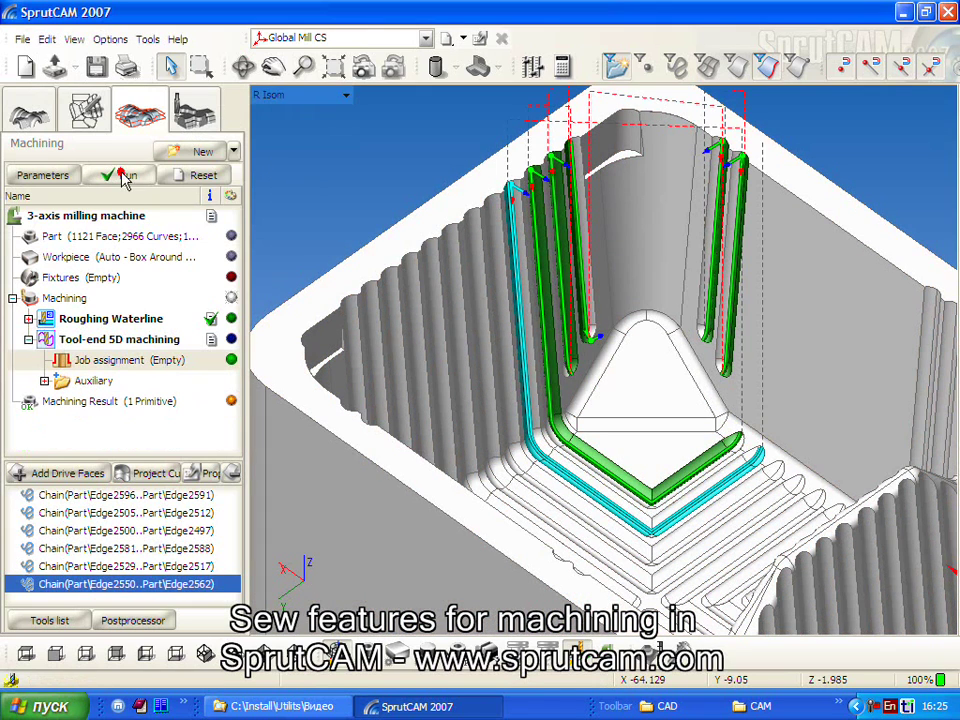
{"action": "left_click", "coordinate": [191, 115]}
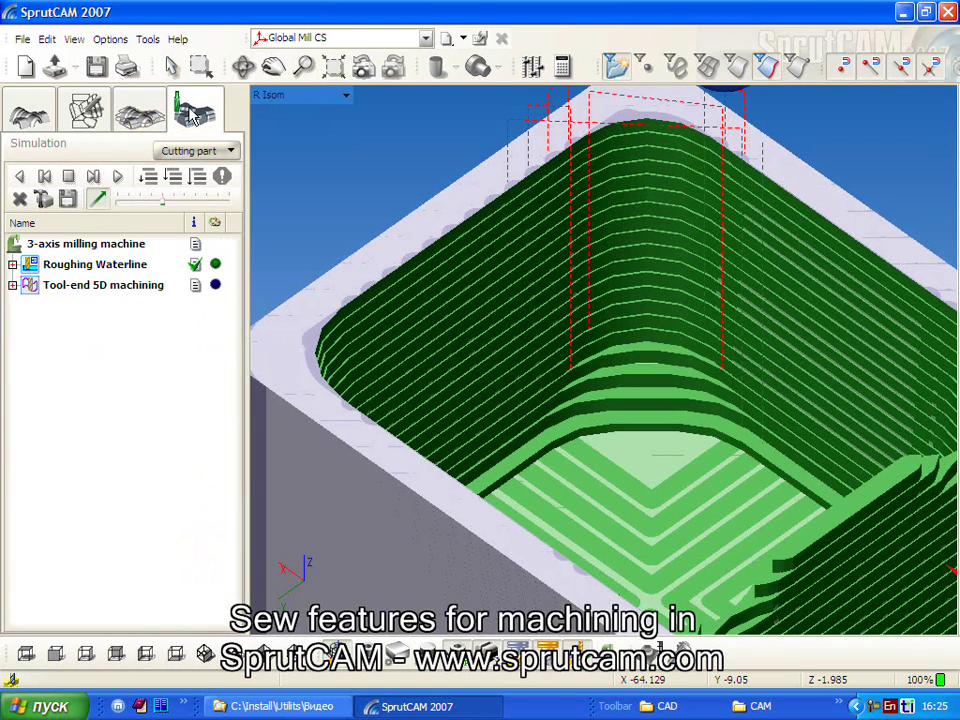
{"action": "left_click", "coordinate": [118, 177]}
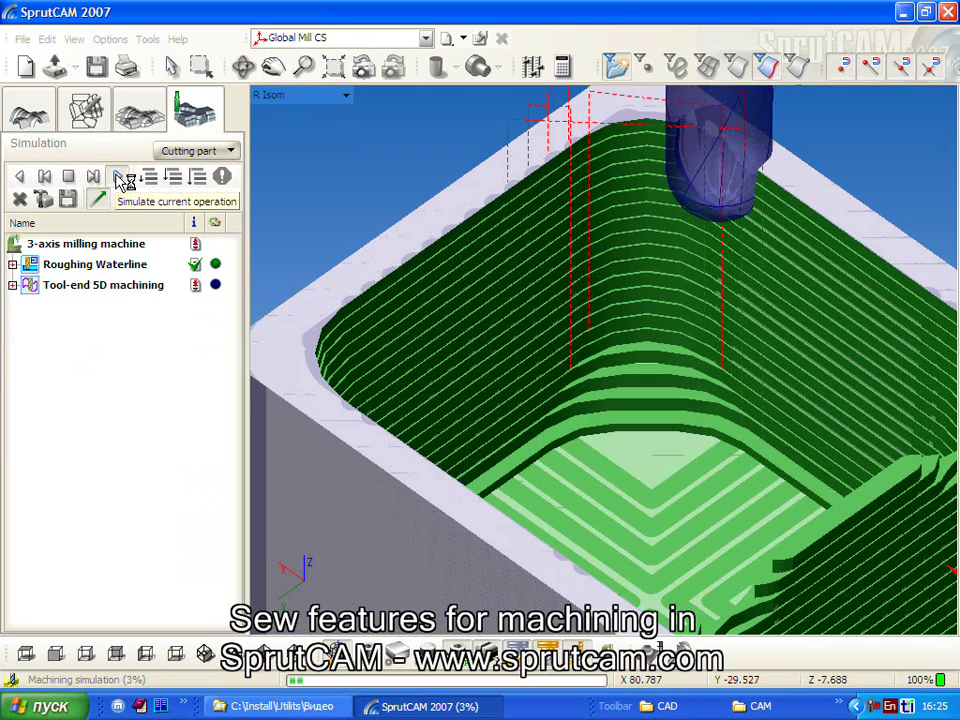
{"action": "left_click", "coordinate": [70, 176]}
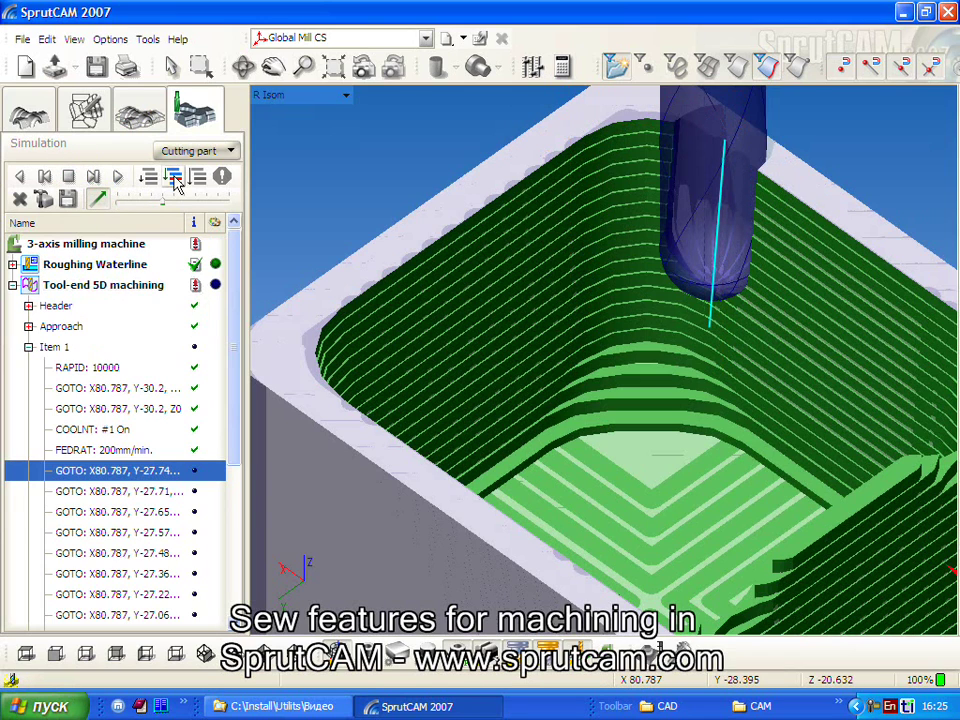
Step: Set the Tool-end 5D operation's spherical mill to a diameter of 3 mm and a length of 50 mm
{"action": "left_click", "coordinate": [146, 130]}
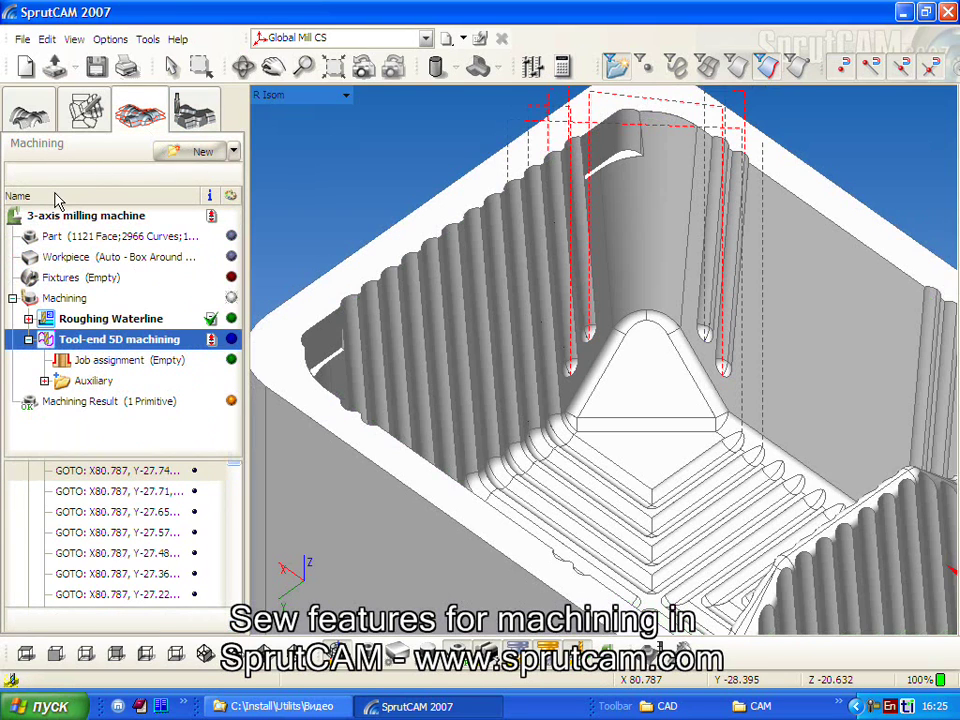
{"action": "left_click", "coordinate": [56, 179]}
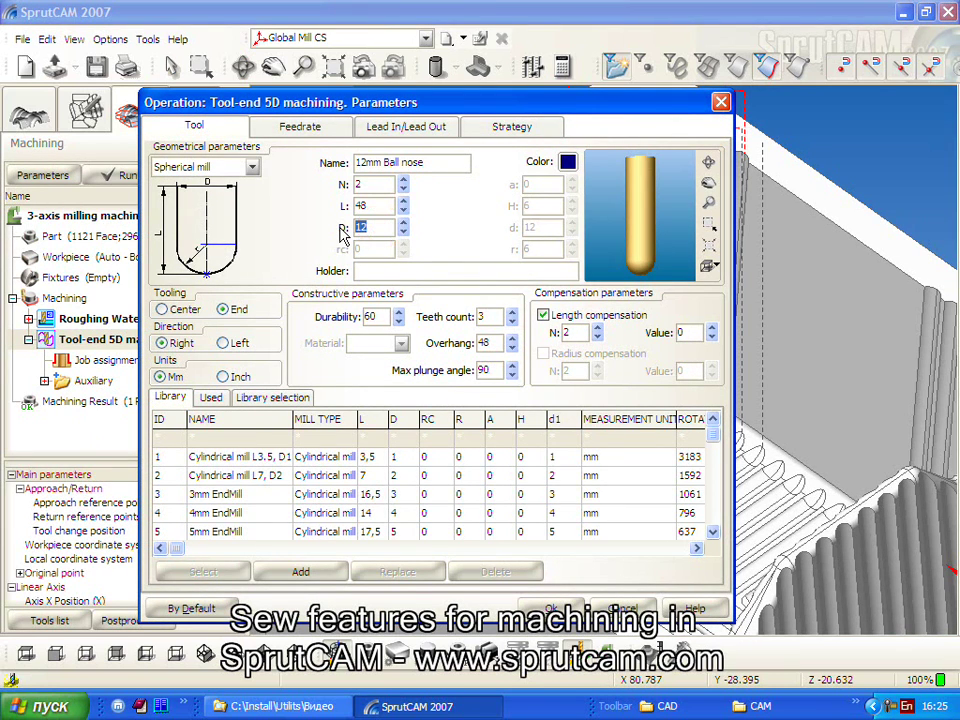
{"action": "type", "text": "3"}
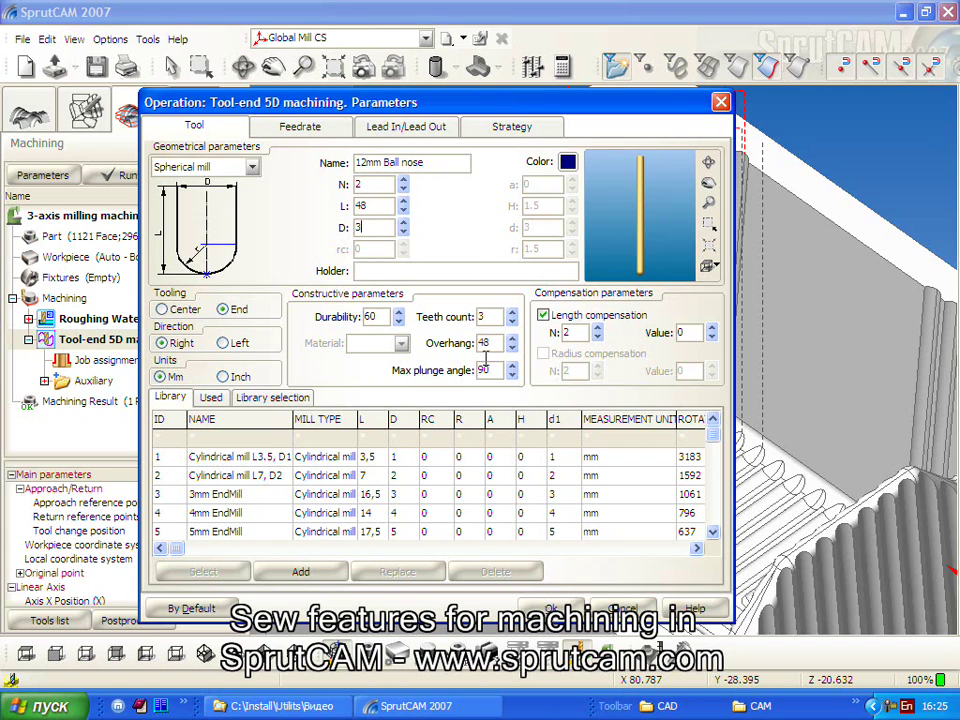
{"action": "double_click", "coordinate": [372, 206]}
{"action": "type", "text": "50"}
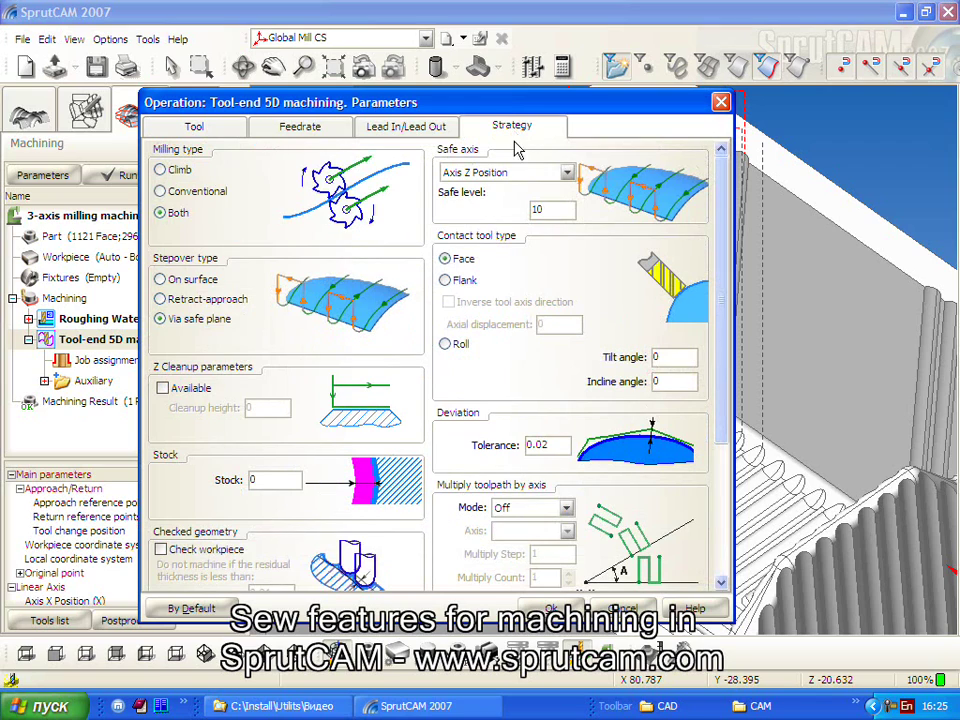
Step: Set the contact tool type to Roll in the operation's strategy and recalculate the Tool-end 5D toolpath
{"action": "left_click", "coordinate": [446, 345]}
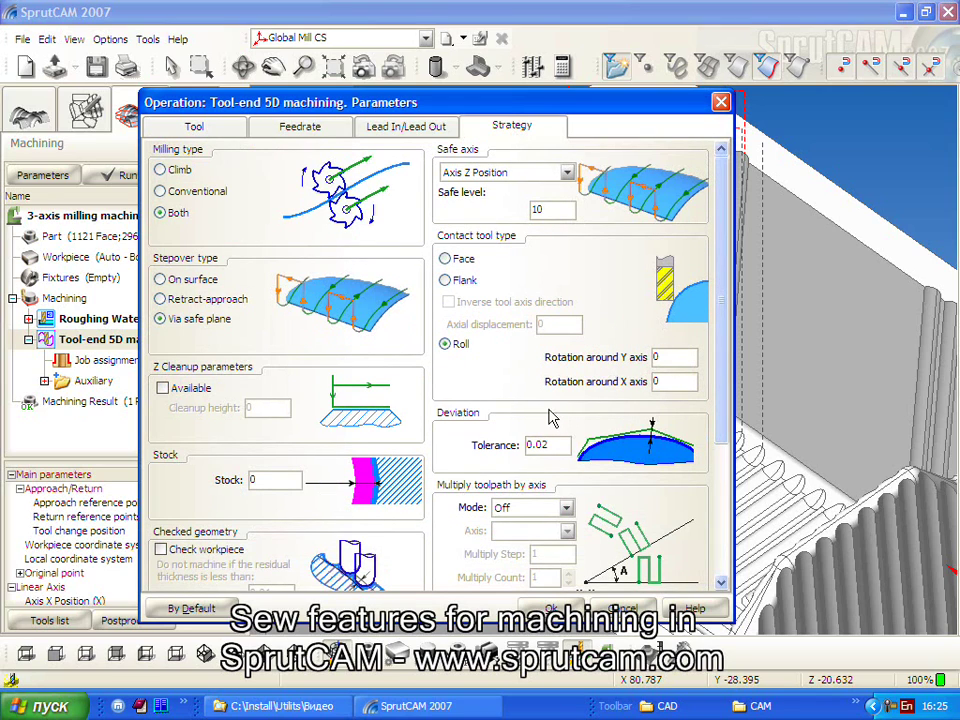
{"action": "left_click", "coordinate": [560, 607]}
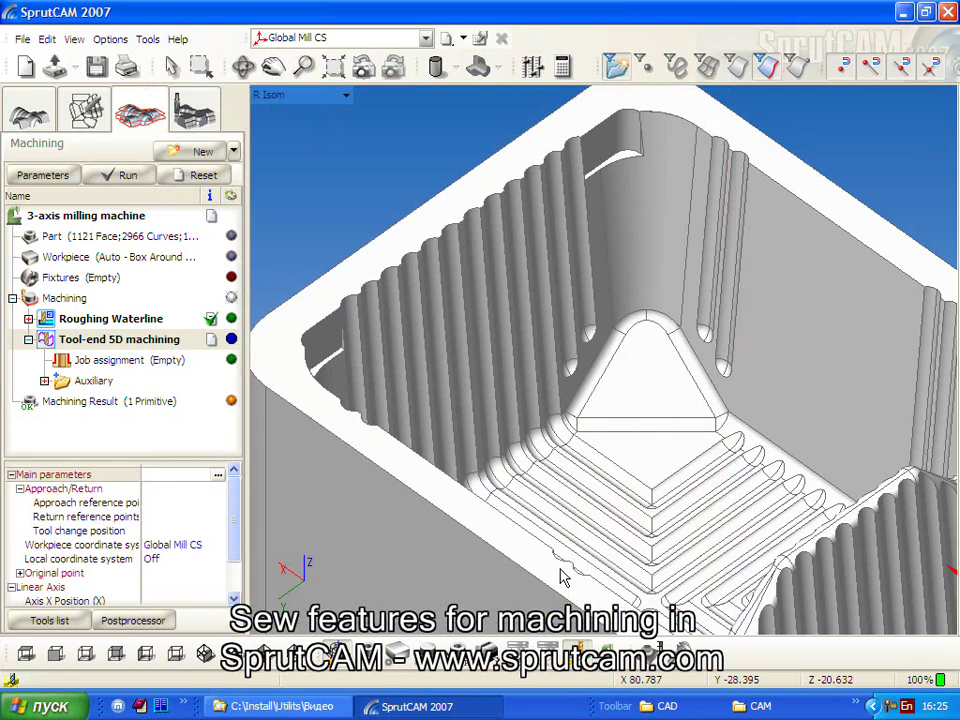
{"action": "left_click", "coordinate": [126, 176]}
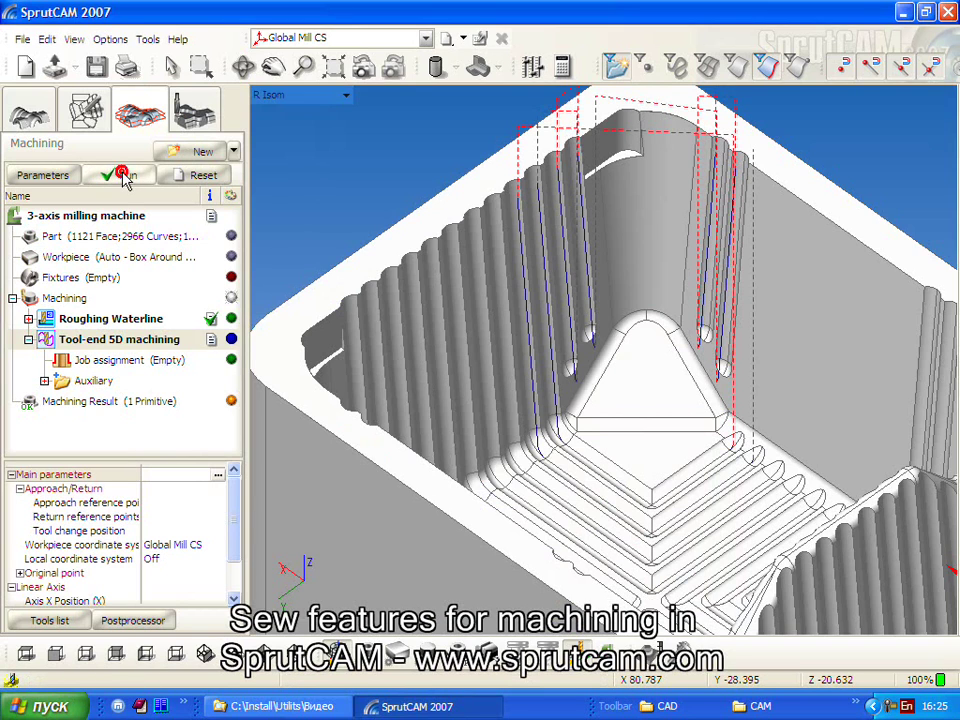
Step: Reset the machining simulation and rerun it for Roughing Waterline in fast mode and for Tool-end 5D machining in normal mode
{"action": "left_click", "coordinate": [198, 116]}
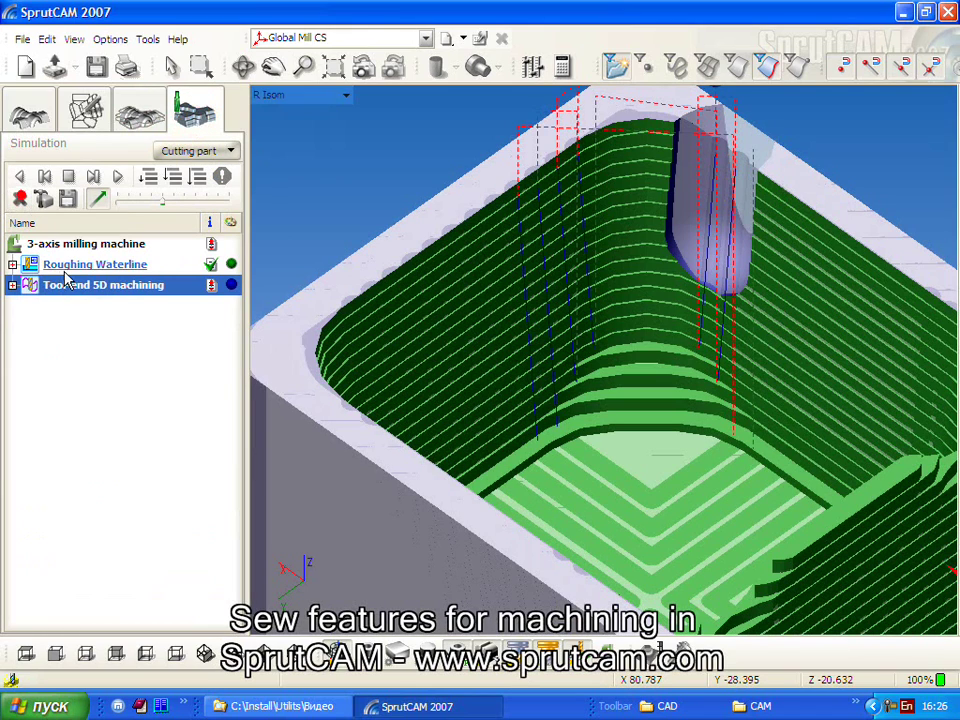
{"action": "left_click", "coordinate": [20, 199]}
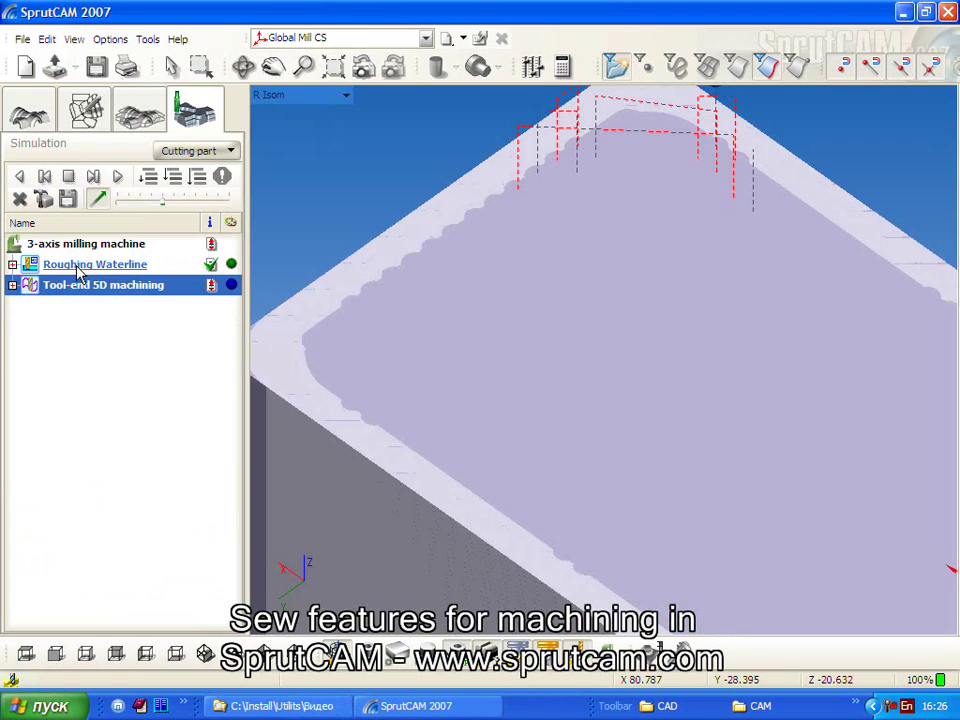
{"action": "left_click", "coordinate": [80, 266]}
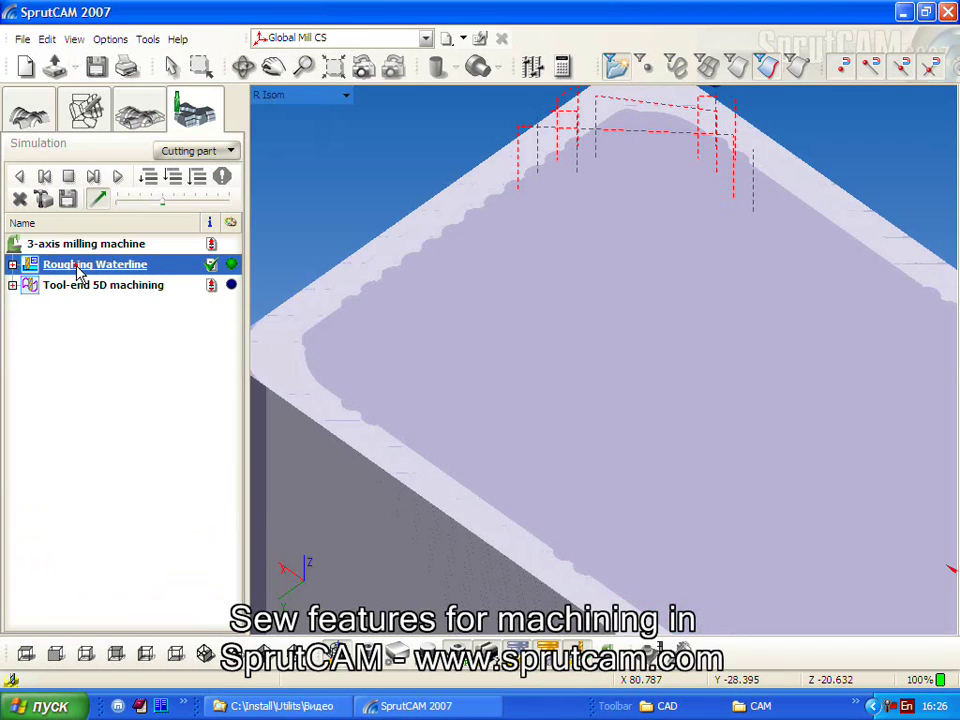
{"action": "left_click", "coordinate": [147, 180]}
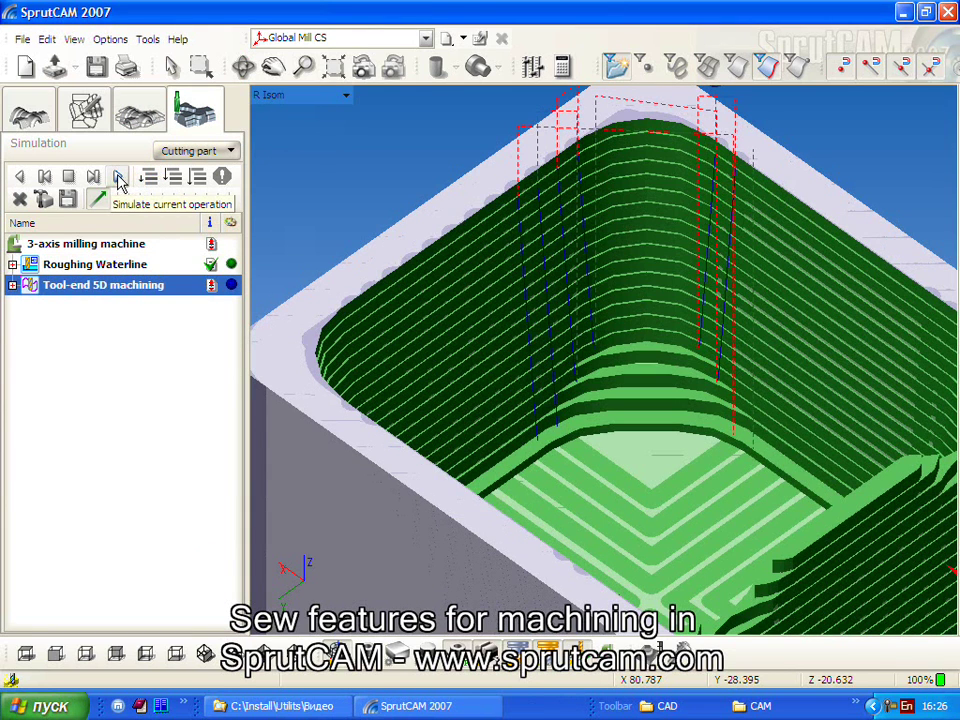
{"action": "left_click", "coordinate": [122, 181]}
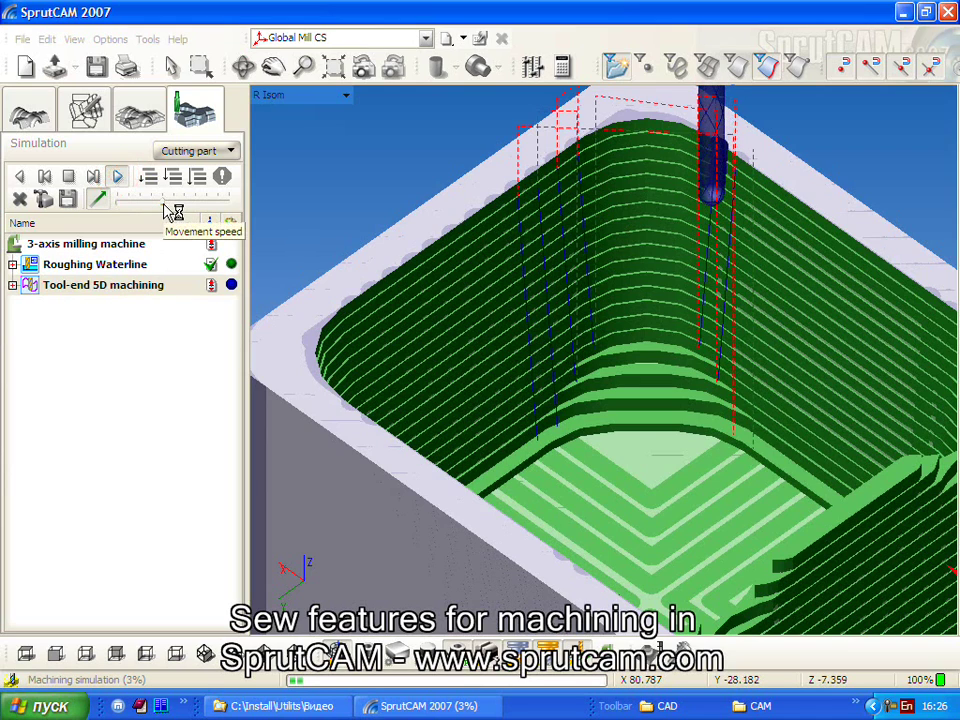
Step: Increase the movement speed of the running Tool-end 5D machining simulation
{"action": "left_click_drag", "start_coordinate": [164, 205], "coordinate": [194, 205]}
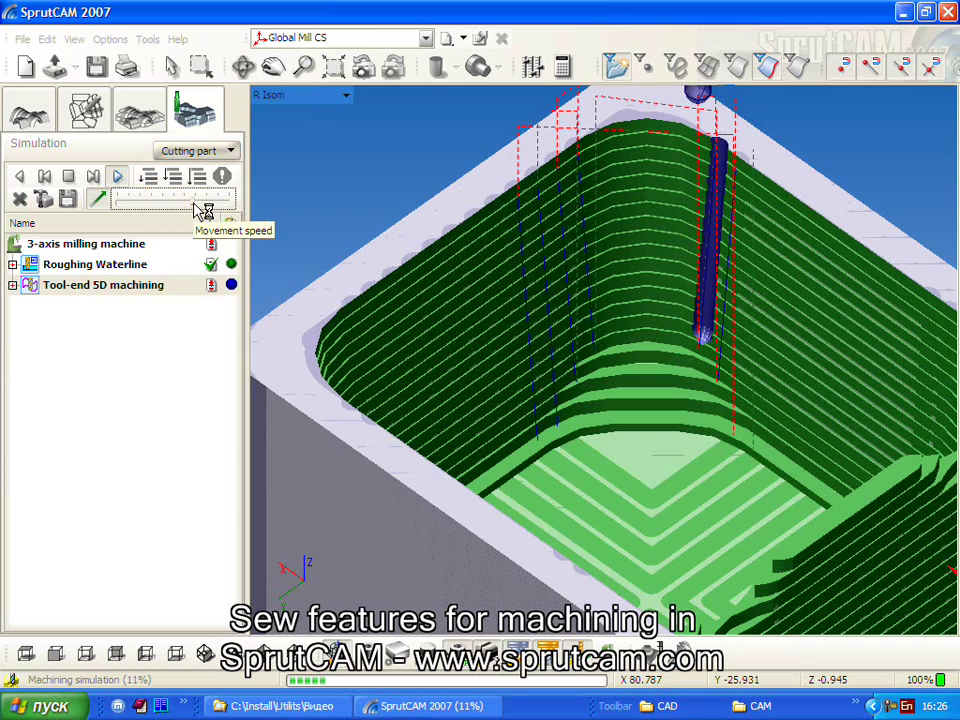
{"action": "left_click_drag", "start_coordinate": [203, 211], "coordinate": [236, 212]}
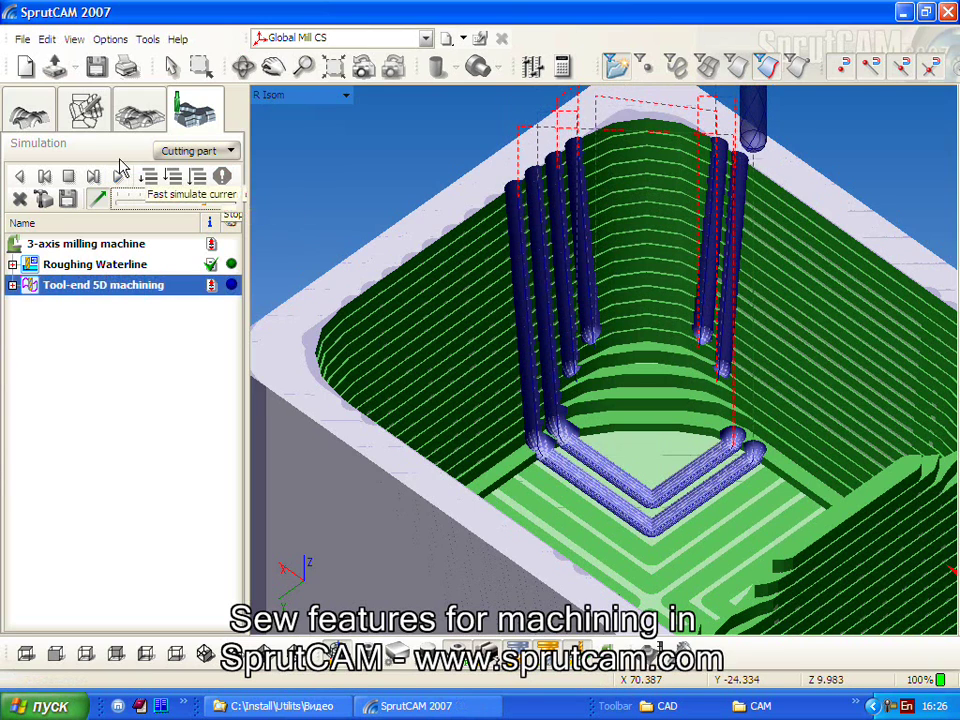
Step: Return to the machining operations and add a Flat land finishing operation after Tool-end 5D machining
{"action": "left_click", "coordinate": [155, 120]}
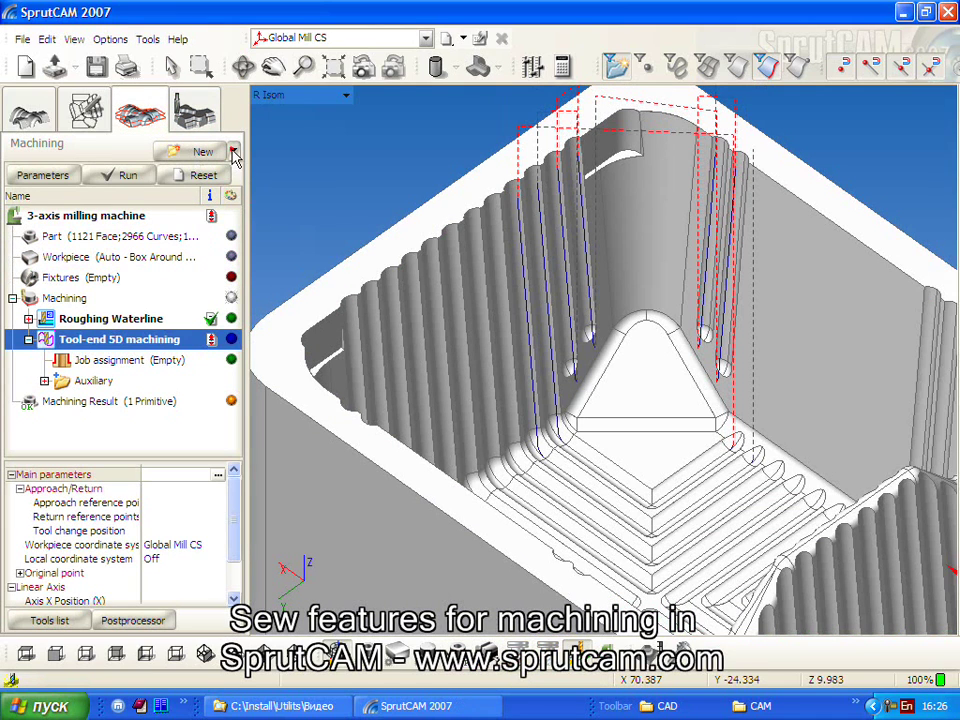
{"action": "left_click", "coordinate": [233, 151]}
{"action": "mouse_move", "coordinate": [322, 200]}
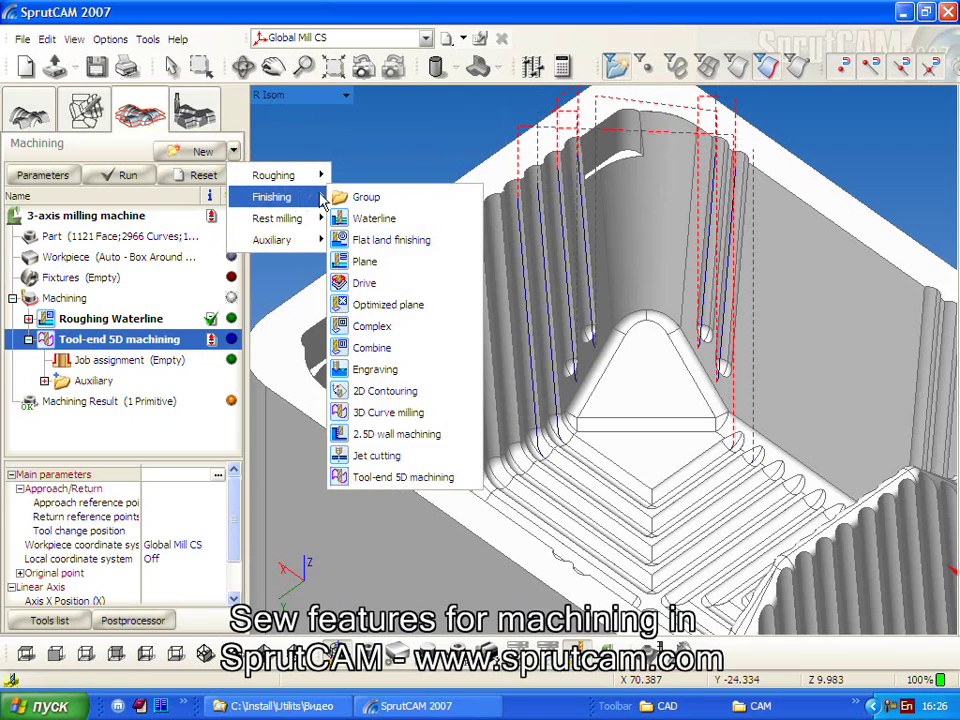
{"action": "left_click", "coordinate": [372, 240]}
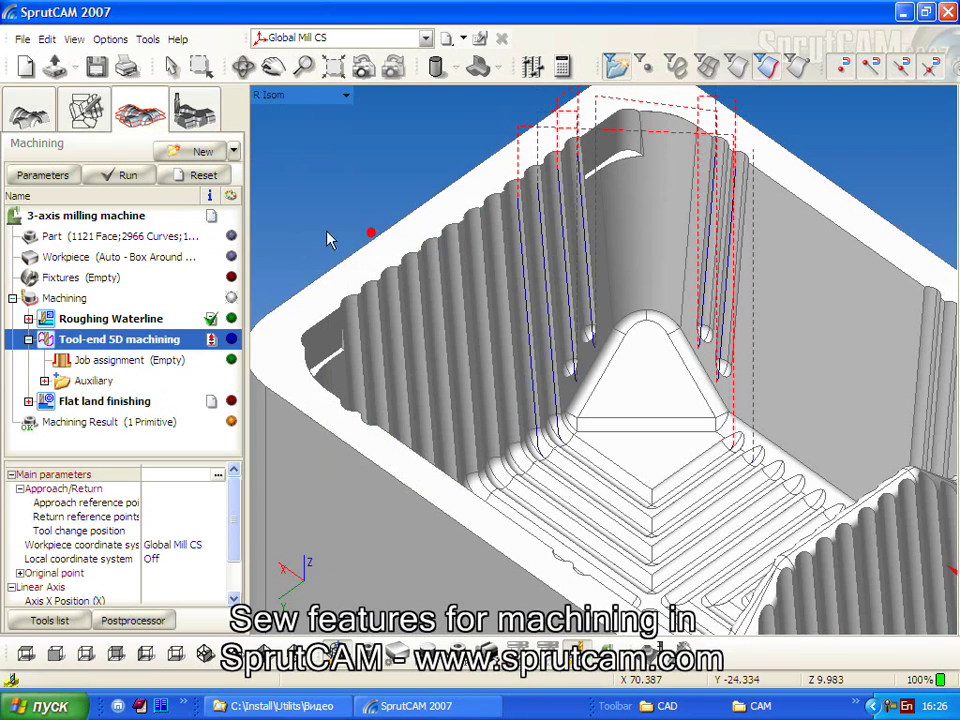
Step: Set the Flat land finishing operation's cylindrical mill diameter to 4 mm and review its parameters and strategy before accepting
{"action": "left_click", "coordinate": [80, 403]}
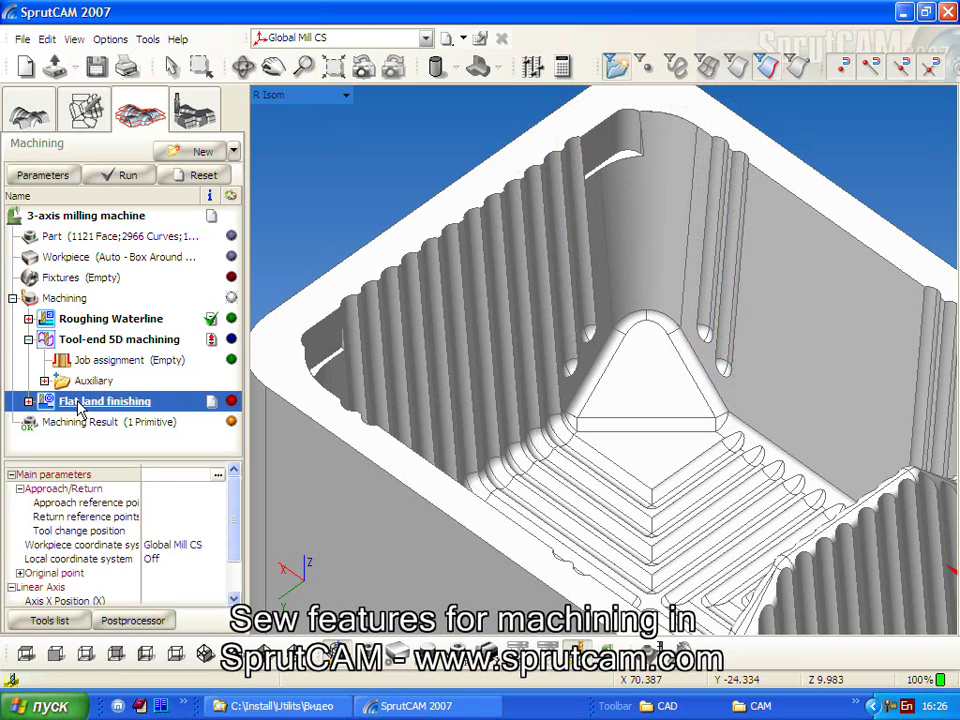
{"action": "left_click", "coordinate": [50, 176]}
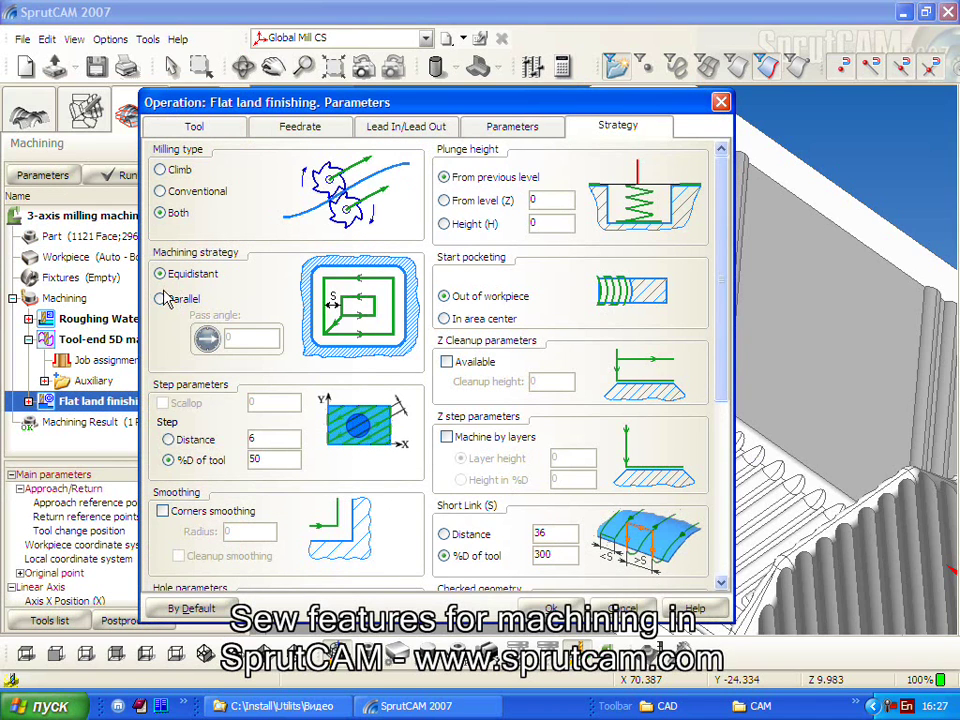
{"action": "left_click", "coordinate": [192, 126]}
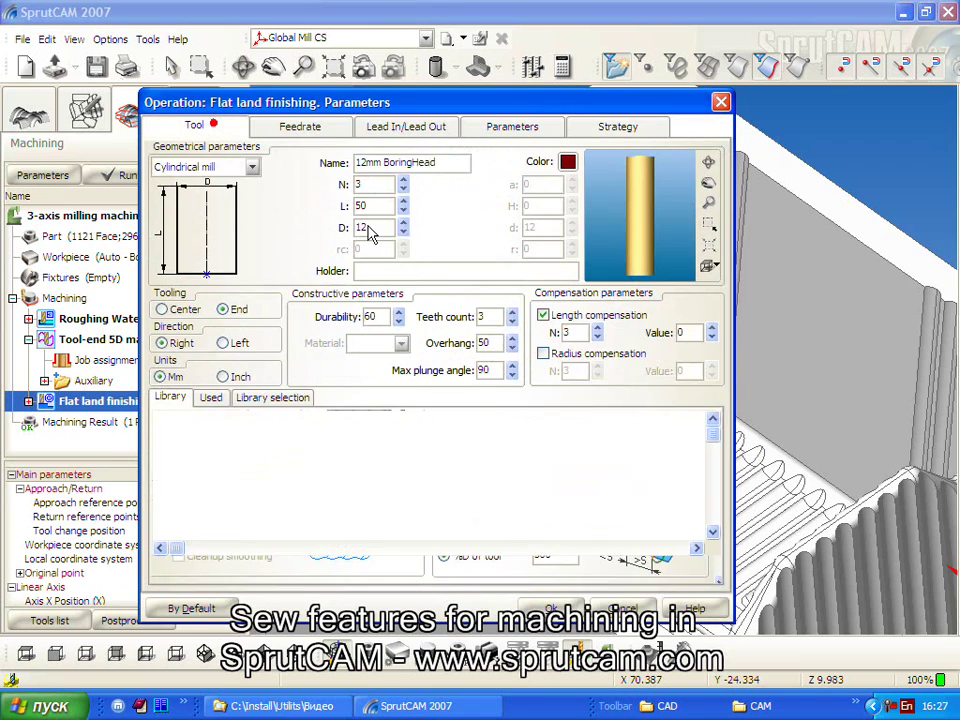
{"action": "double_click", "coordinate": [362, 228]}
{"action": "type", "text": "4"}
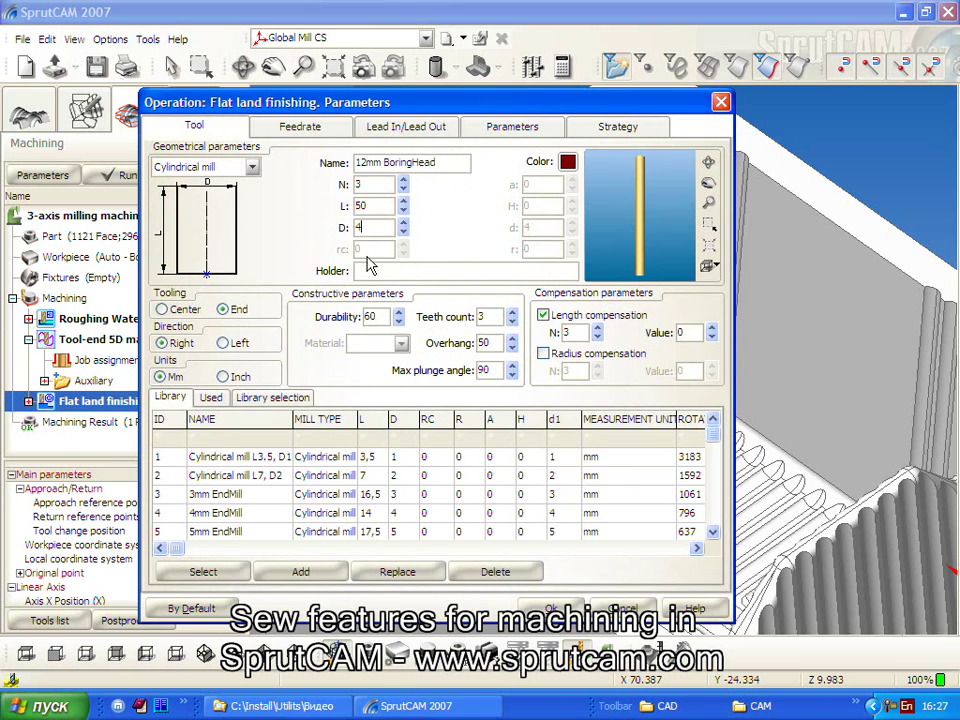
{"action": "left_click", "coordinate": [497, 125]}
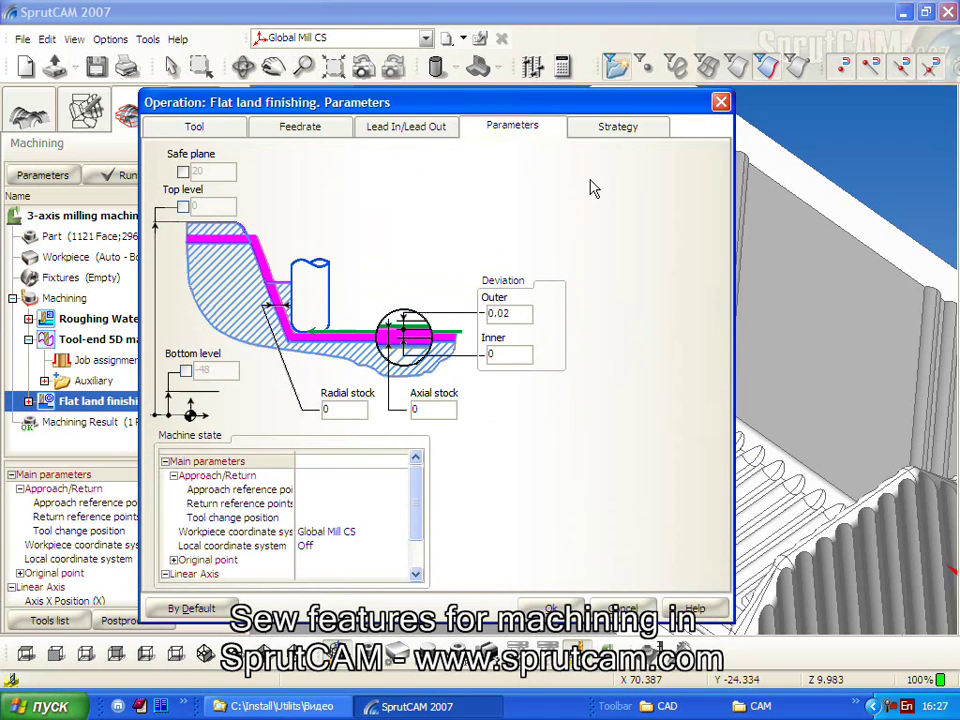
{"action": "left_click", "coordinate": [612, 129]}
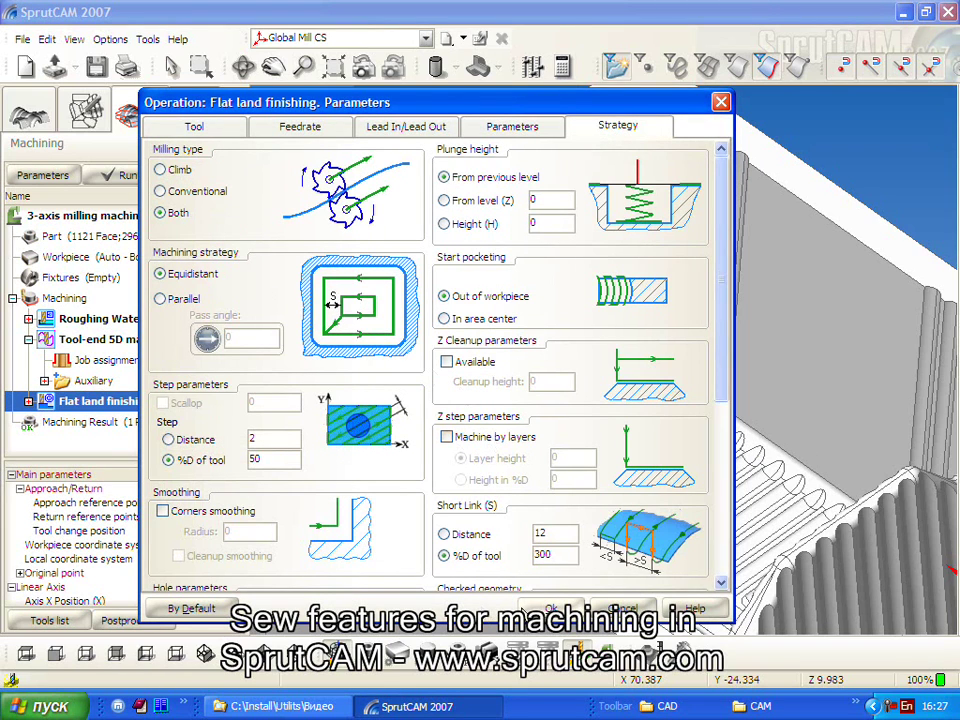
{"action": "left_click", "coordinate": [548, 608]}
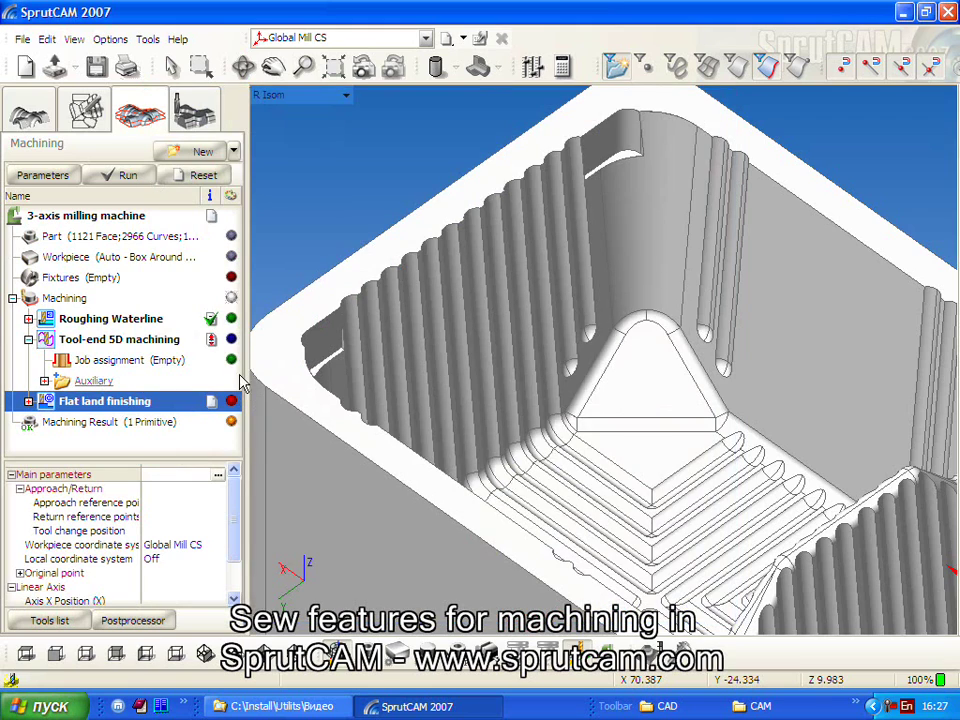
Step: Remove the Current Part entry from the Flat land finishing job assignment, using the top view of the tray
{"action": "left_click", "coordinate": [25, 654]}
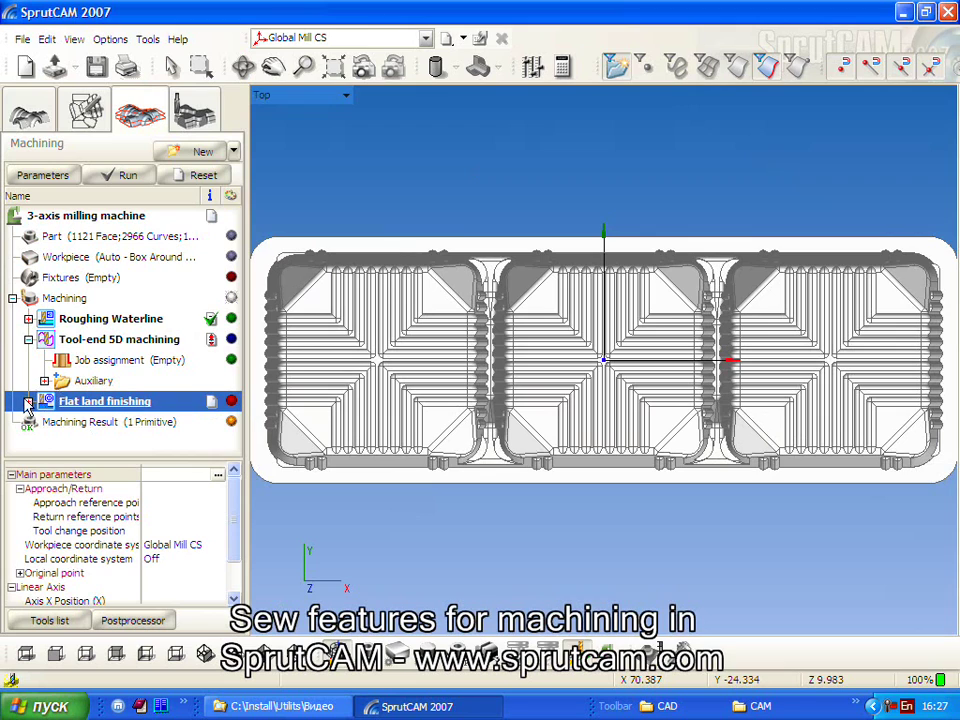
{"action": "left_click", "coordinate": [28, 401]}
{"action": "left_click", "coordinate": [100, 422]}
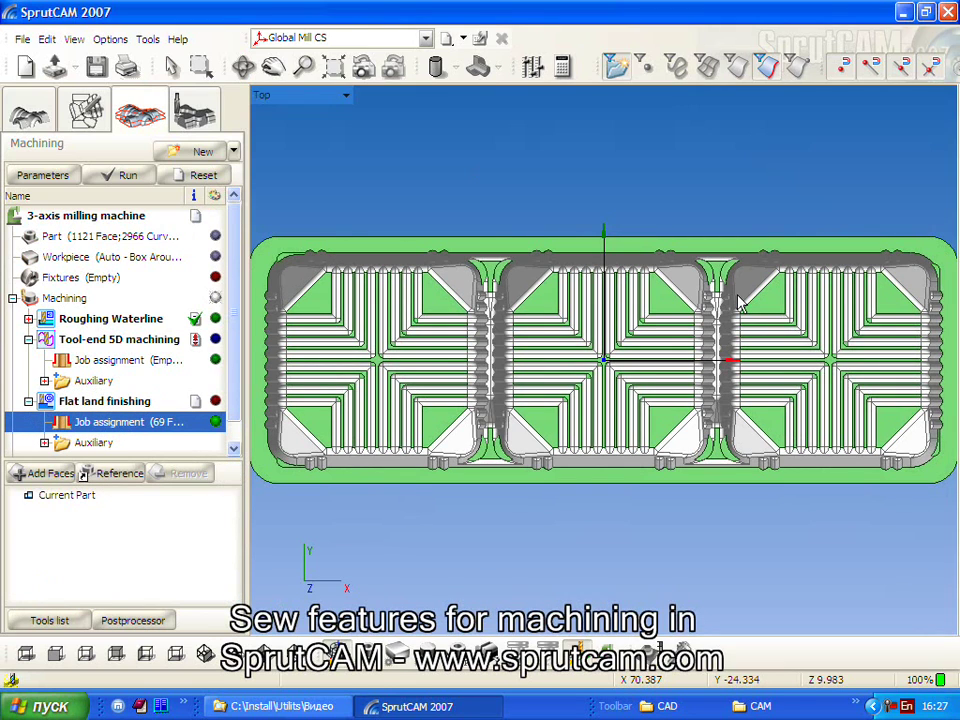
{"action": "left_click", "coordinate": [50, 499]}
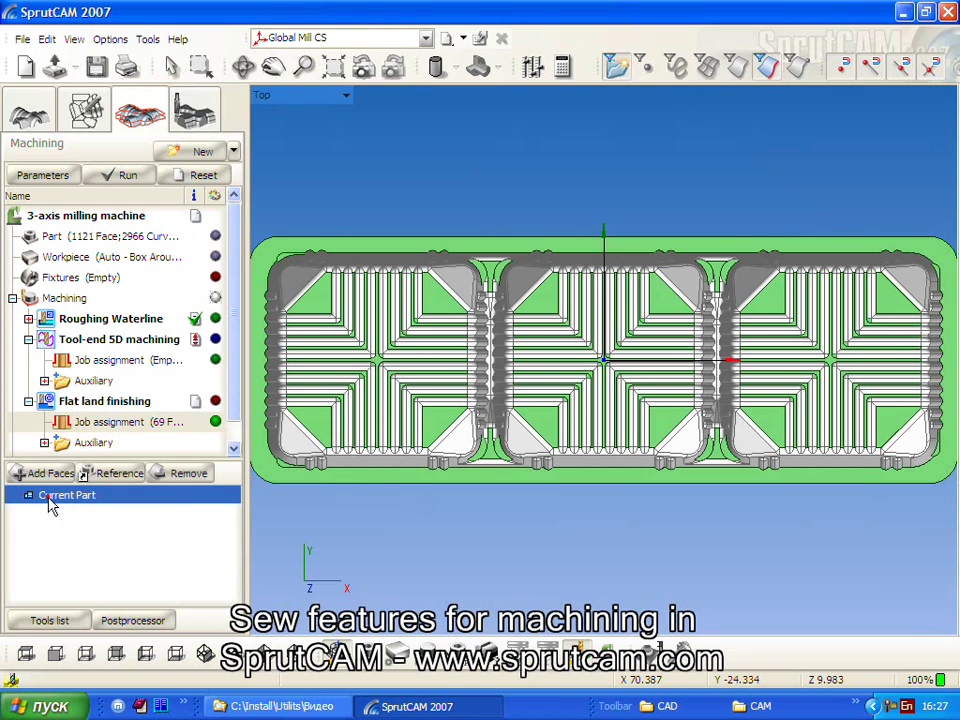
{"action": "left_click", "coordinate": [186, 475]}
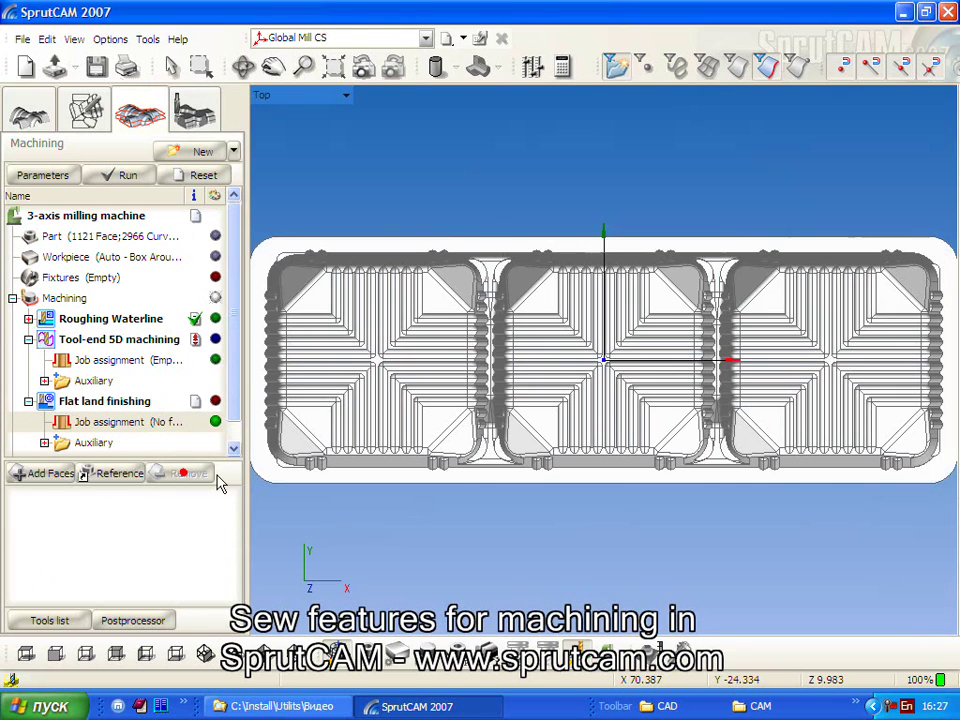
Step: Start adding faces to the Flat land finishing job assignment and open the IGS part model to its individual faces
{"action": "left_click", "coordinate": [40, 474]}
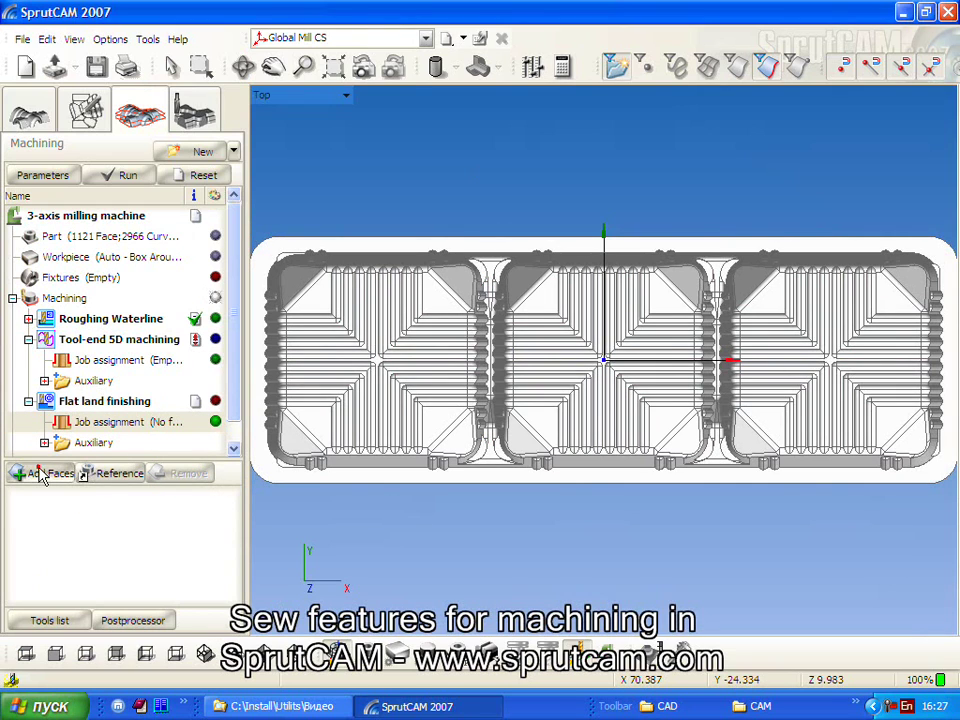
{"action": "left_click", "coordinate": [285, 262]}
{"action": "left_click", "coordinate": [125, 154]}
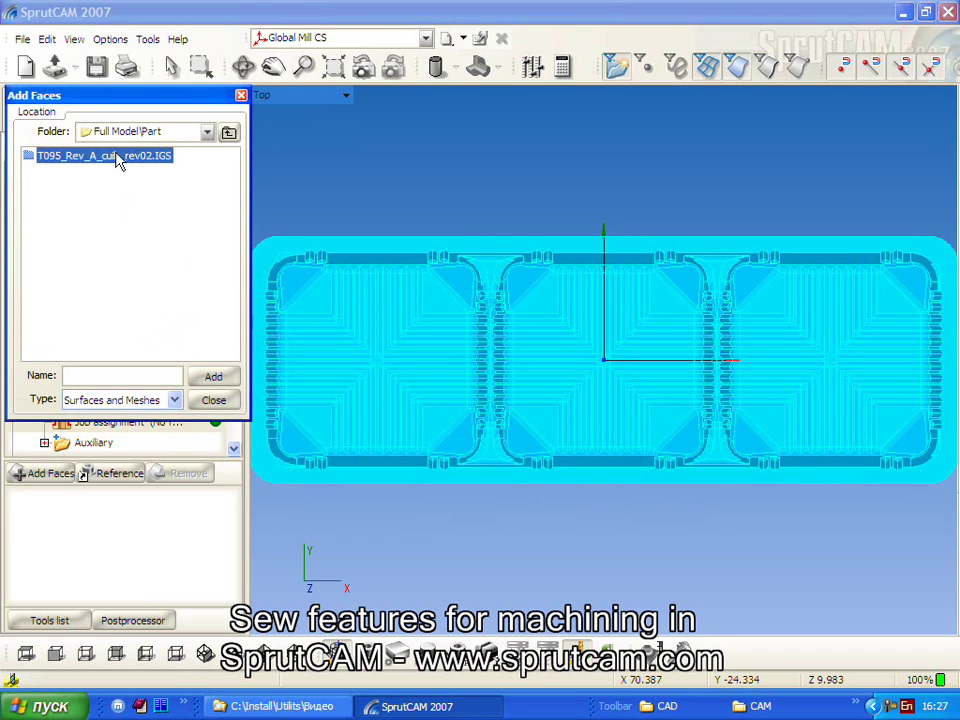
{"action": "double_click", "coordinate": [117, 158]}
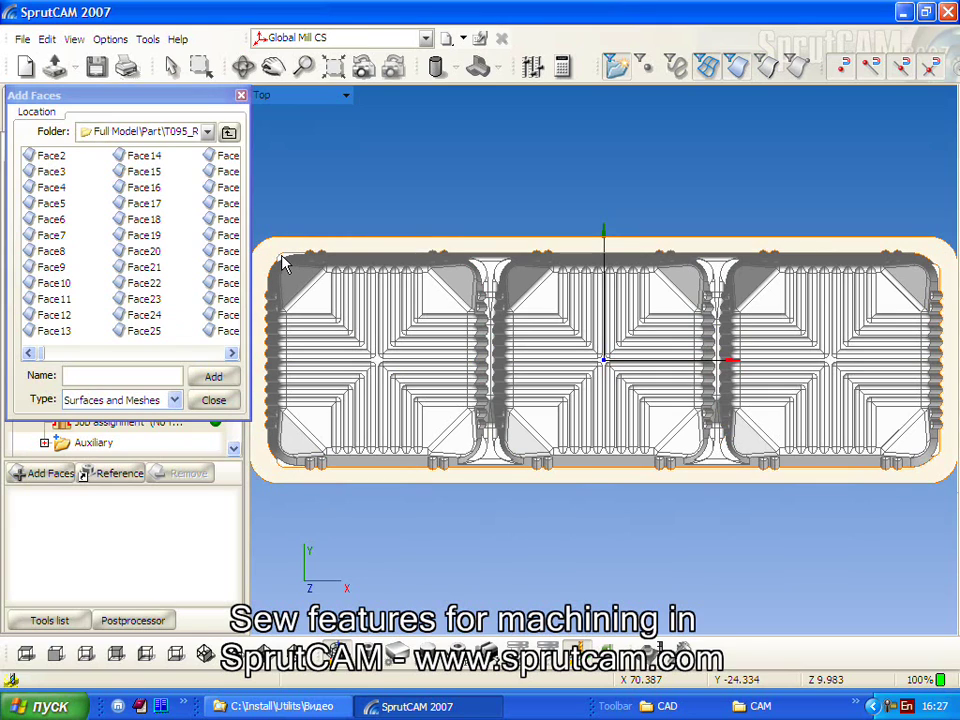
{"action": "left_click", "coordinate": [285, 262]}
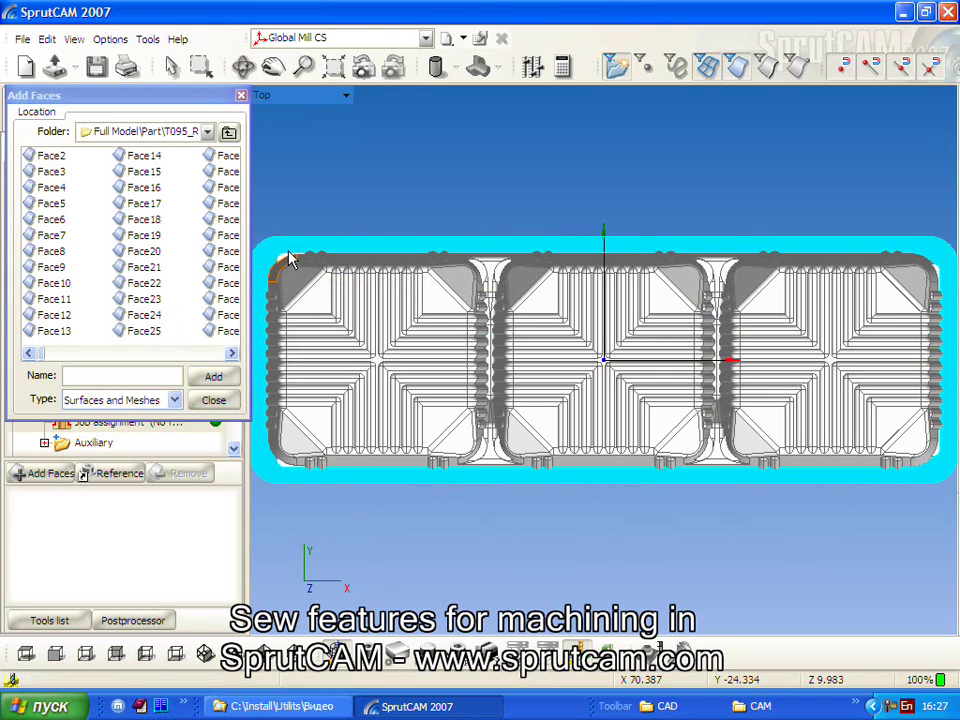
Step: Select the two corner ledge faces at the tray's -X end and the four crescent faces around the first pocket divider
{"action": "left_click", "coordinate": [199, 66]}
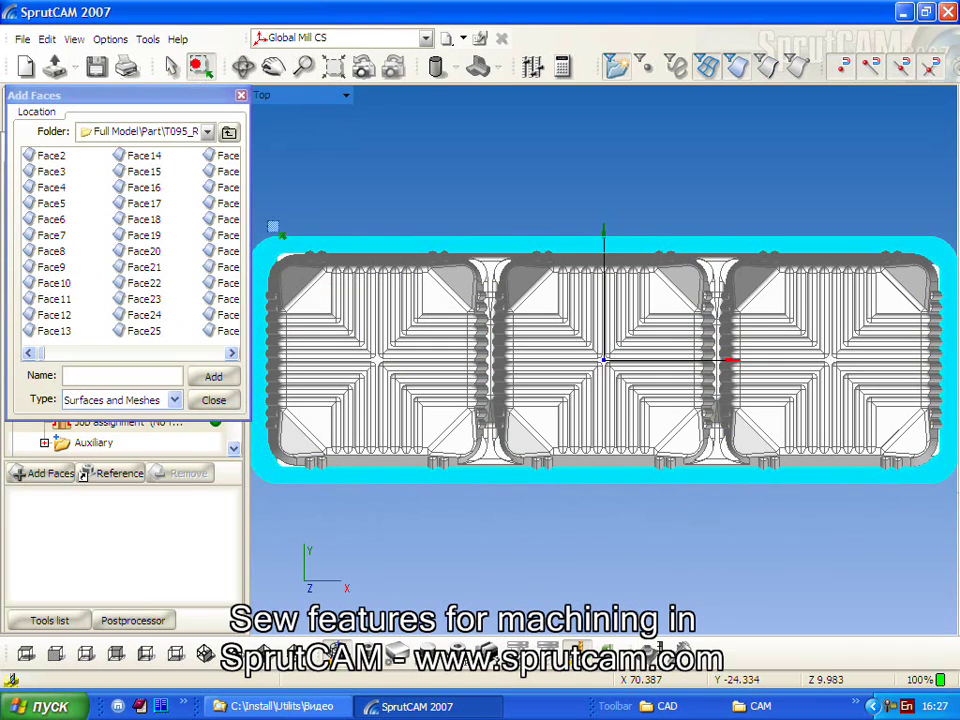
{"action": "left_click_drag", "start_coordinate": [266, 225], "coordinate": [520, 500]}
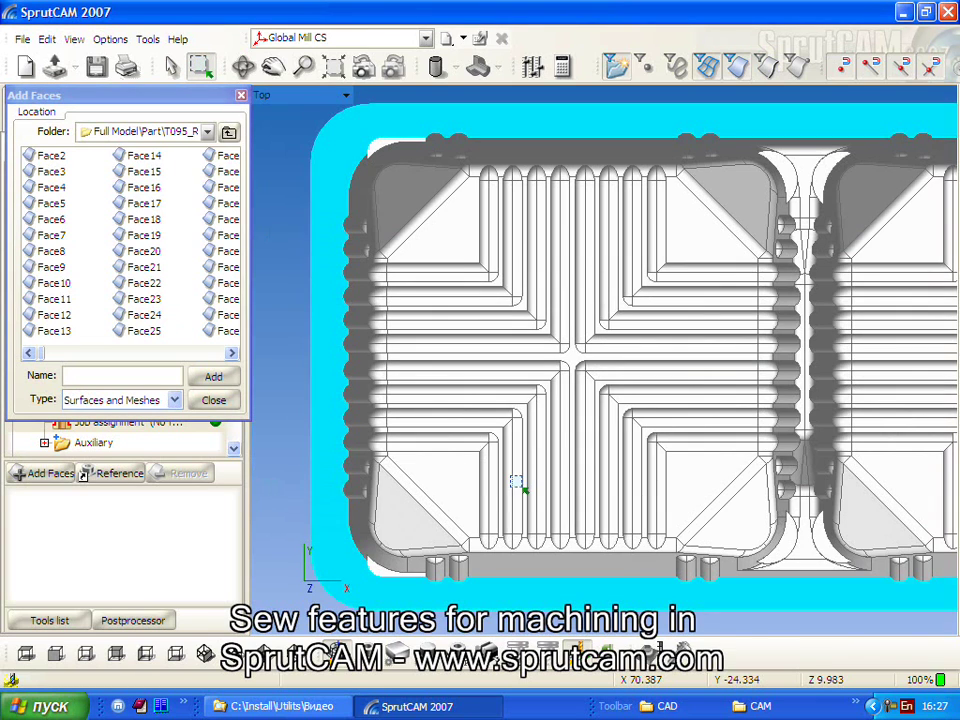
{"action": "left_click", "coordinate": [176, 74]}
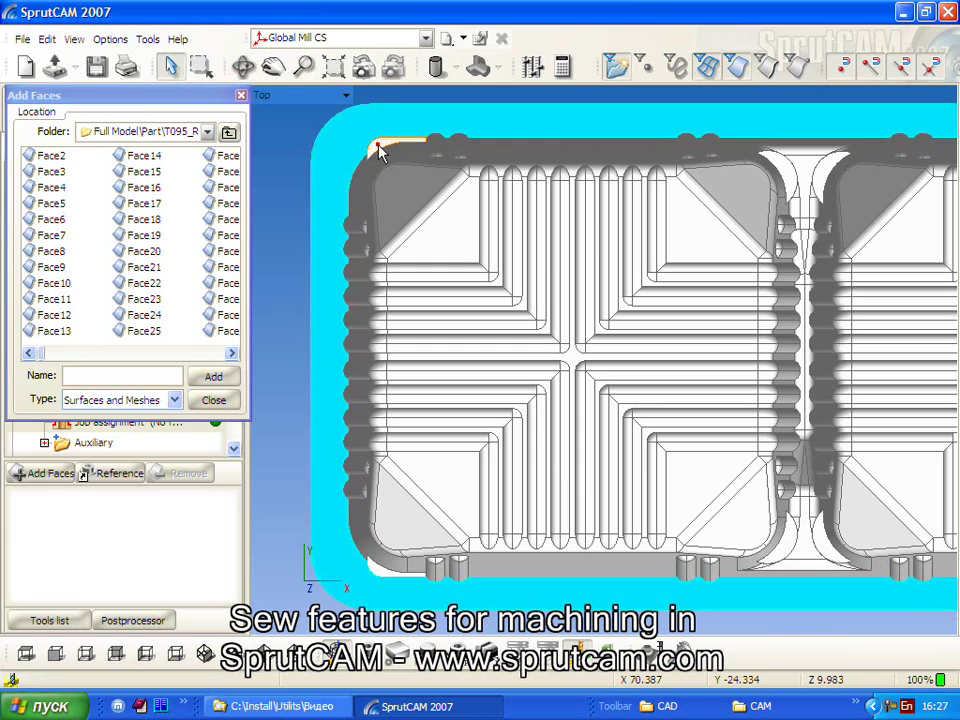
{"action": "left_click", "coordinate": [380, 150]}
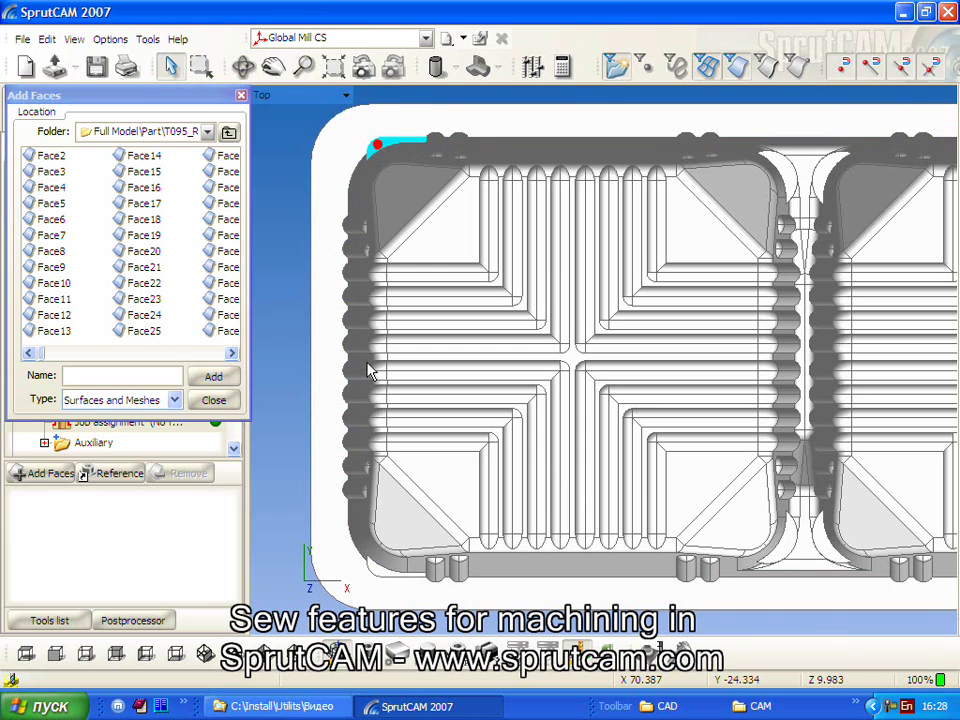
{"action": "left_click", "coordinate": [381, 572]}
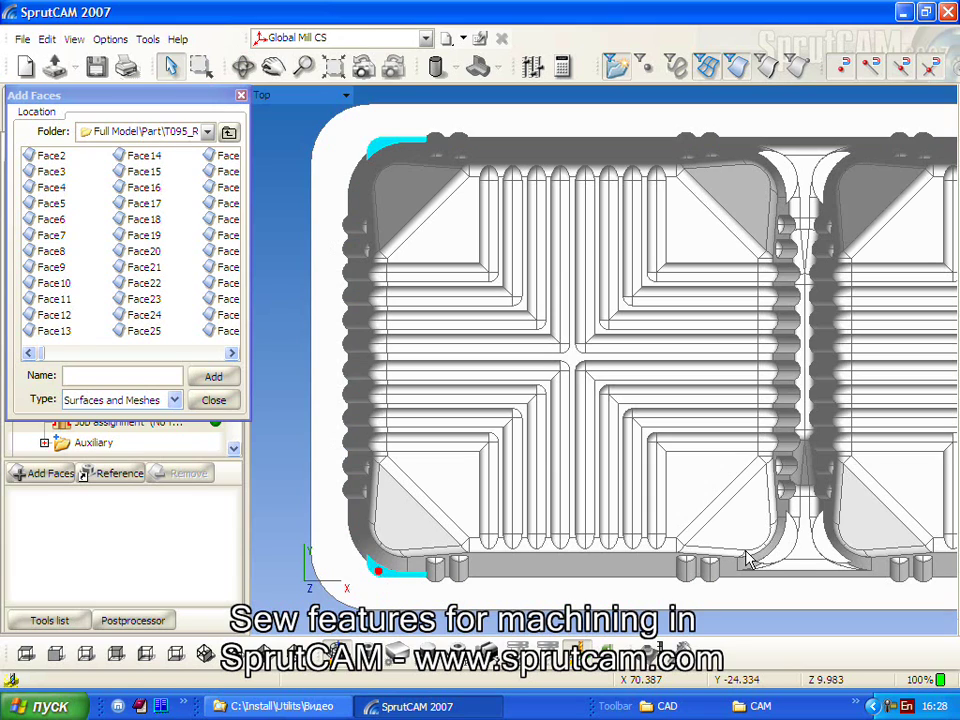
{"action": "left_click", "coordinate": [790, 548]}
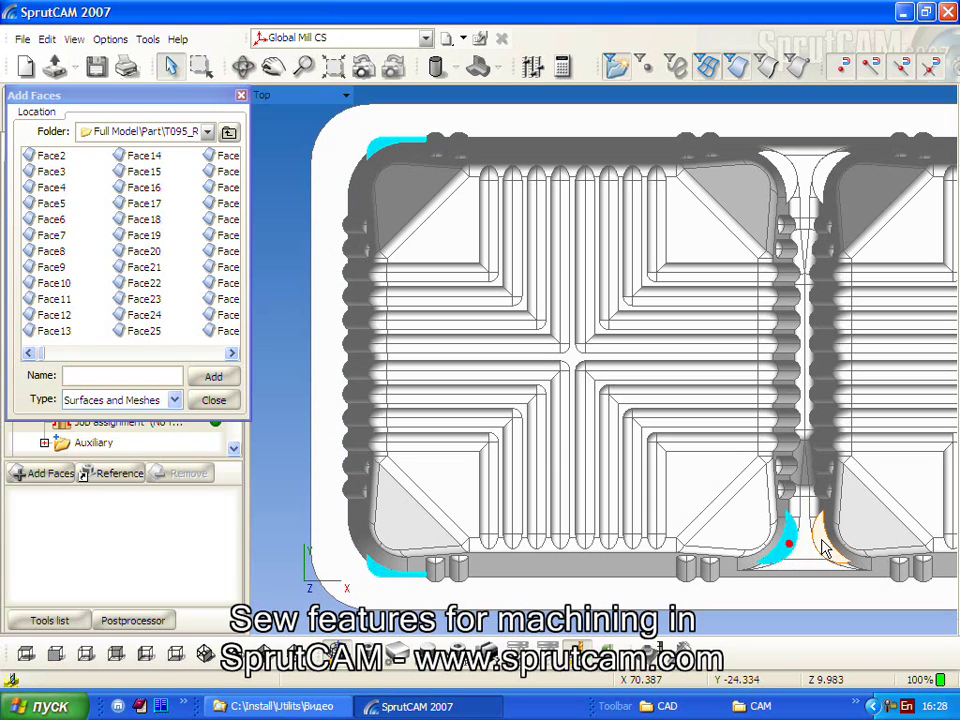
{"action": "left_click", "coordinate": [822, 545]}
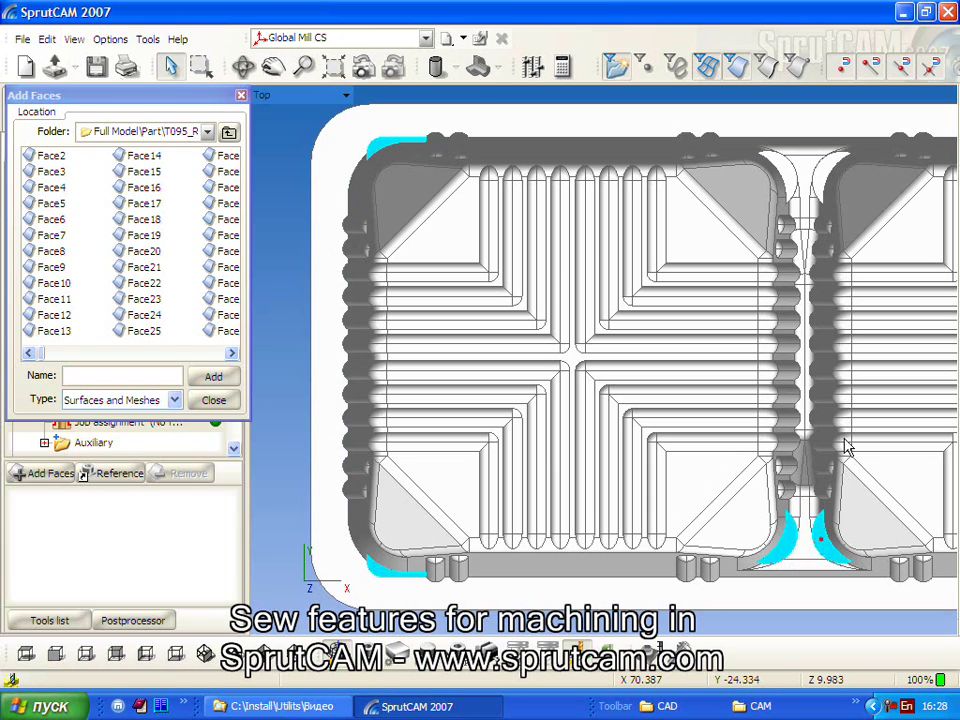
{"action": "left_click", "coordinate": [808, 178]}
{"action": "left_click", "coordinate": [789, 176]}
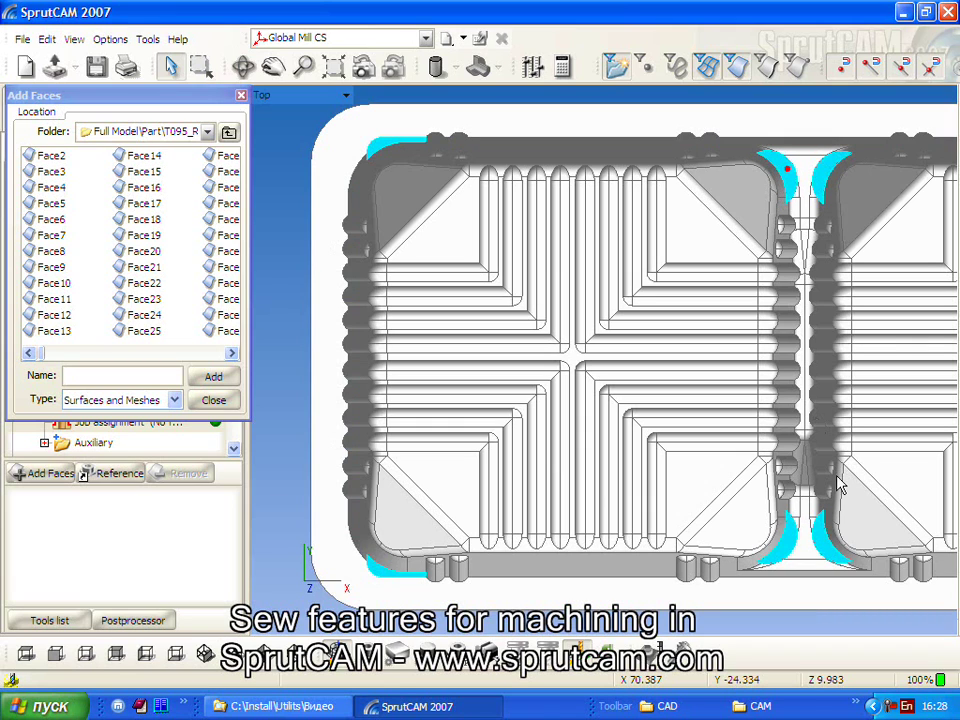
Step: Extend the selection with the four crescent ledge faces around the divider between the middle pocket and the +X pocket
{"action": "middle_click_drag", "start_coordinate": [896, 350], "coordinate": [340, 345]}
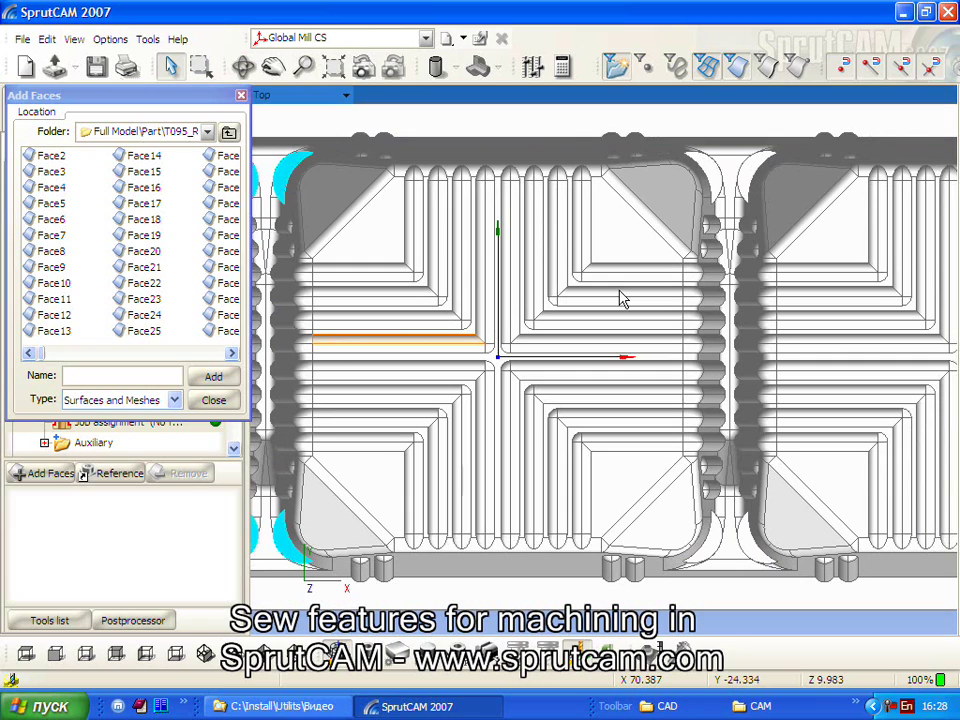
{"action": "left_click", "coordinate": [711, 178]}
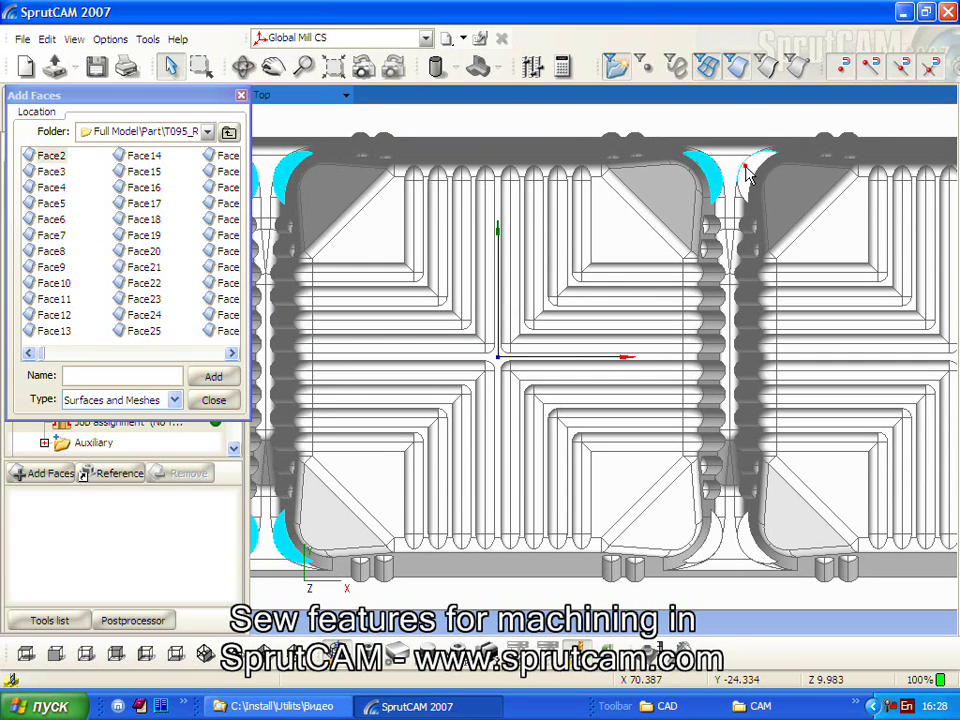
{"action": "left_click", "coordinate": [753, 175]}
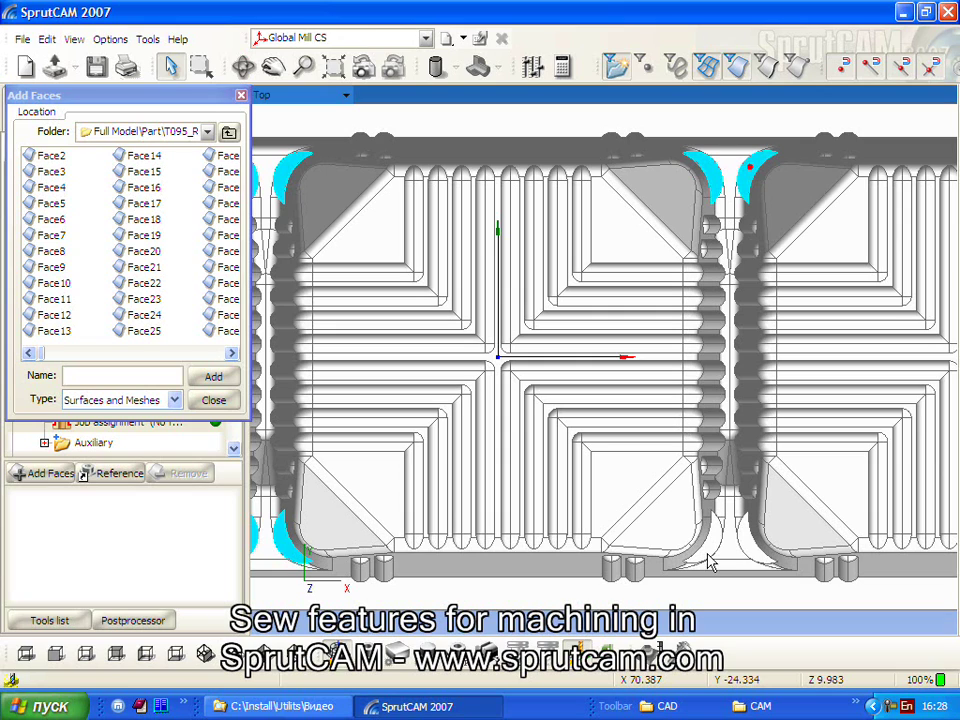
{"action": "left_click", "coordinate": [748, 556]}
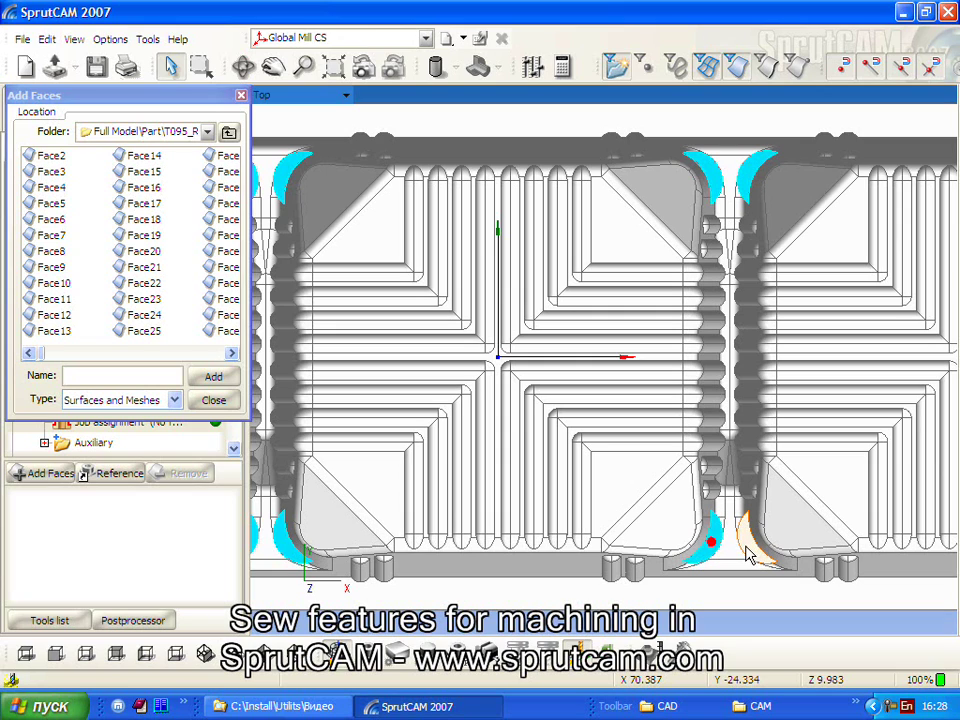
{"action": "left_click", "coordinate": [745, 547]}
Step: Extend the selection with the two corner ledge faces at the tray's +X end
{"action": "middle_click_drag", "start_coordinate": [893, 377], "coordinate": [391, 377]}
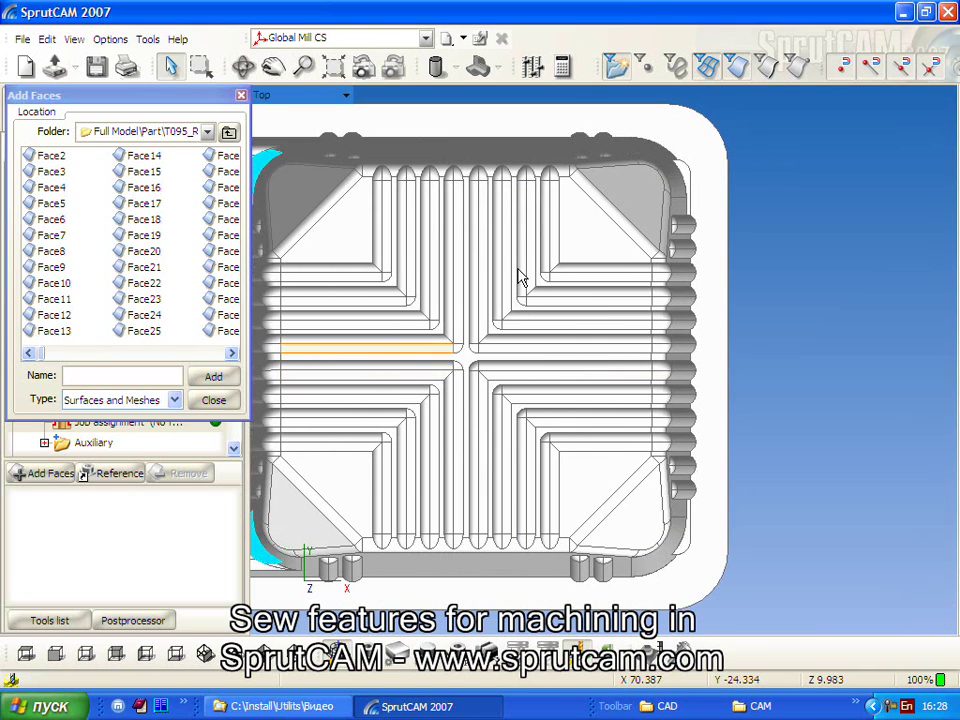
{"action": "left_click", "coordinate": [685, 173]}
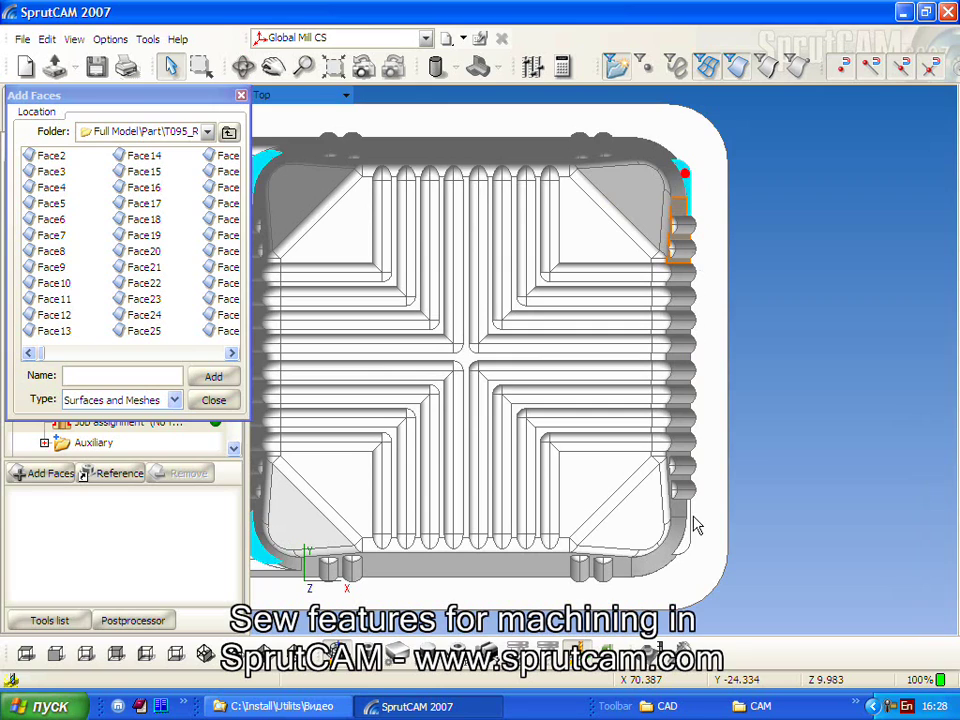
{"action": "left_click", "coordinate": [686, 548]}
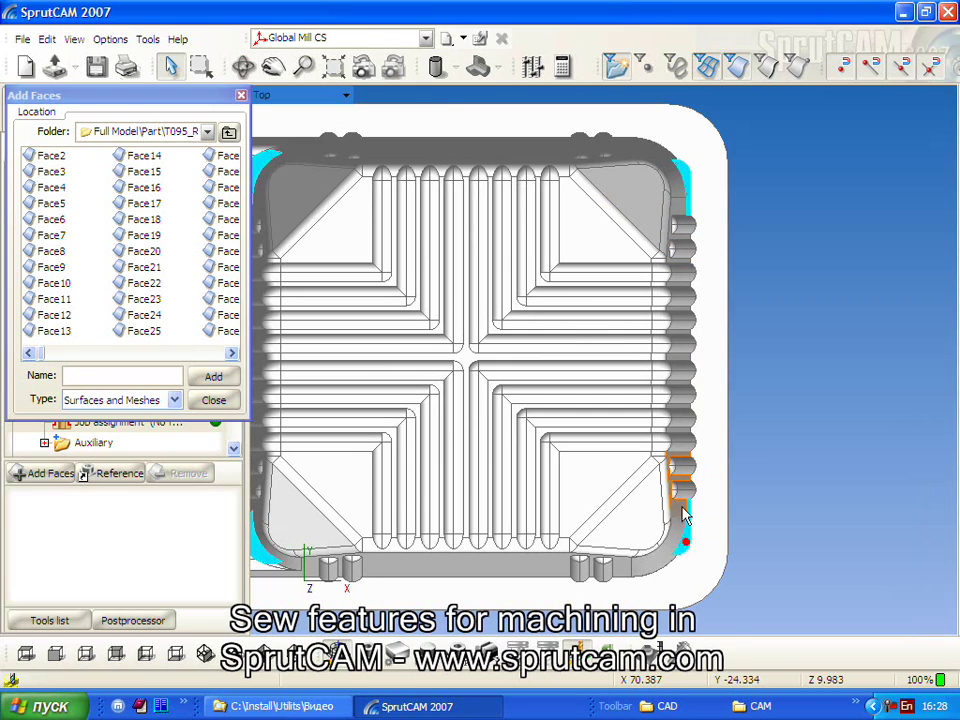
Step: Add the selected ledge faces to the Flat land finishing job assignment and calculate the operation's toolpath
{"action": "left_click", "coordinate": [218, 378]}
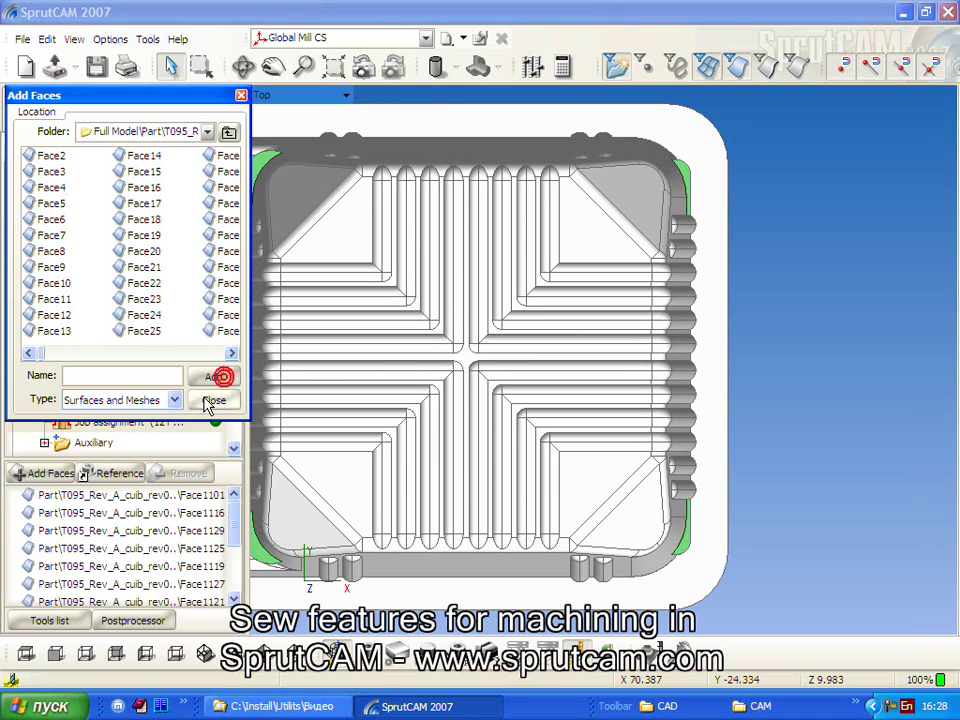
{"action": "left_click", "coordinate": [210, 401]}
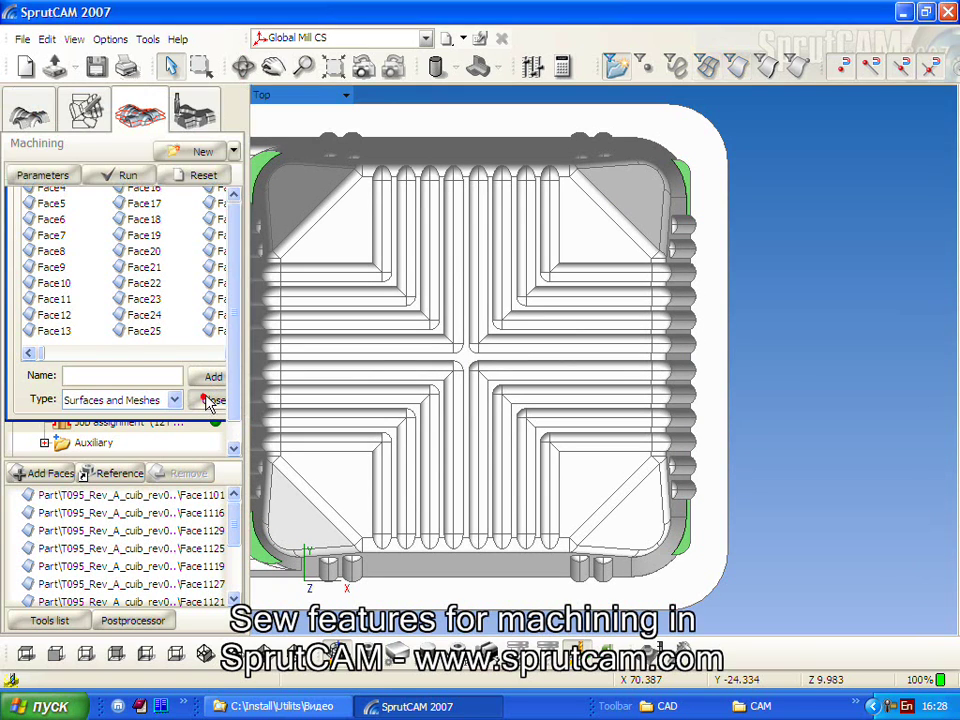
{"action": "left_click", "coordinate": [205, 654]}
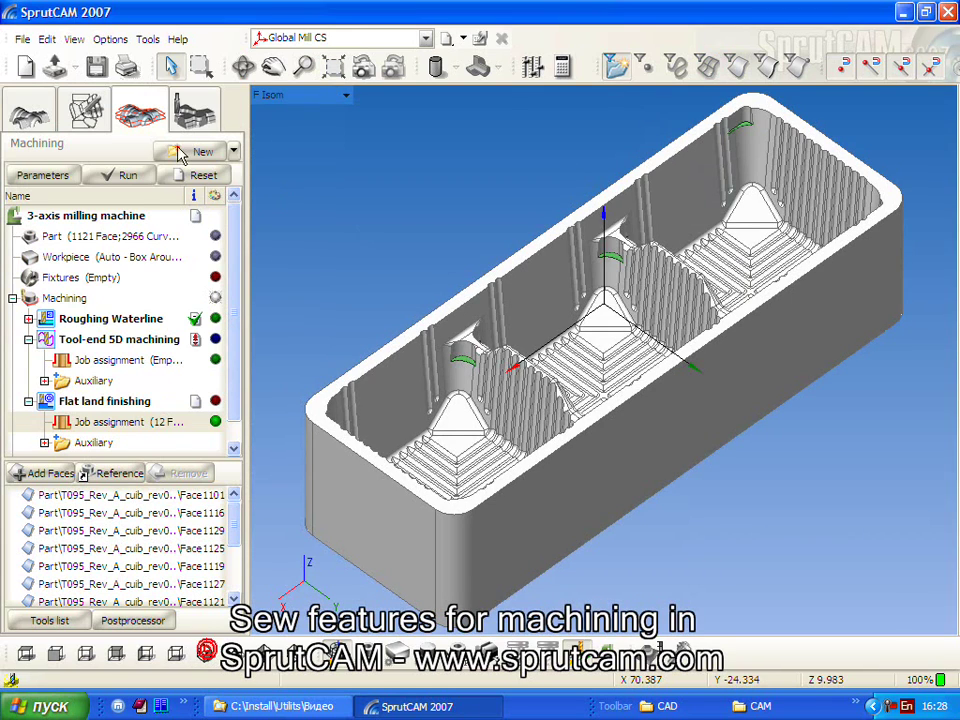
{"action": "left_click", "coordinate": [128, 175]}
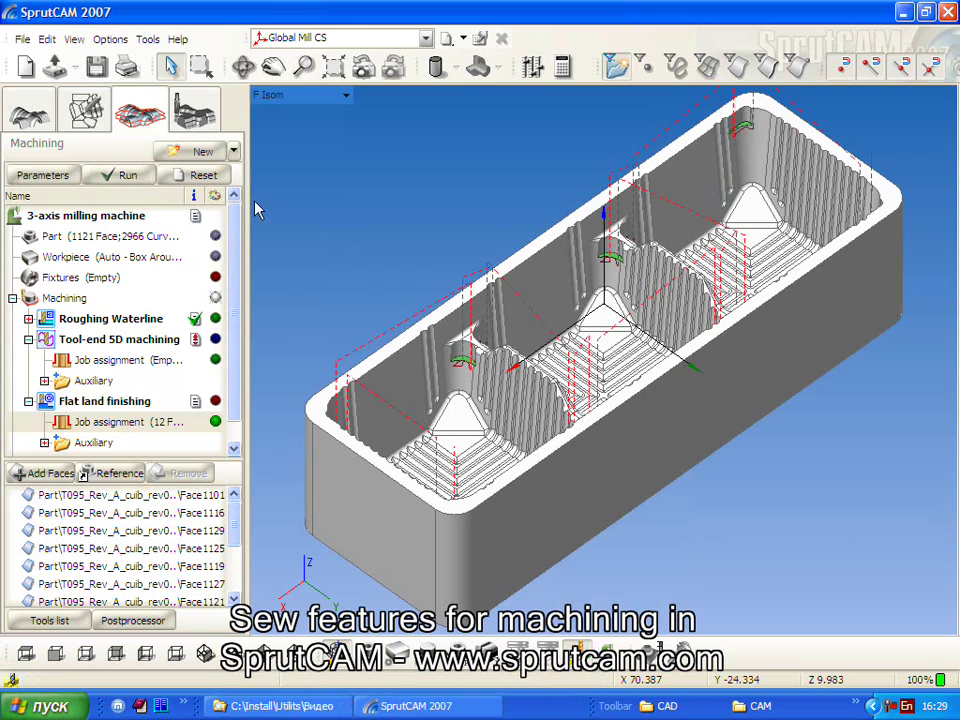
Step: Simulate the Flat land finishing operation on the roughed tray, slowing playback to examine the ledge cuts and speeding it up again
{"action": "middle_click_drag", "start_coordinate": [494, 216], "coordinate": [500, 245]}
{"action": "left_click", "coordinate": [203, 112]}
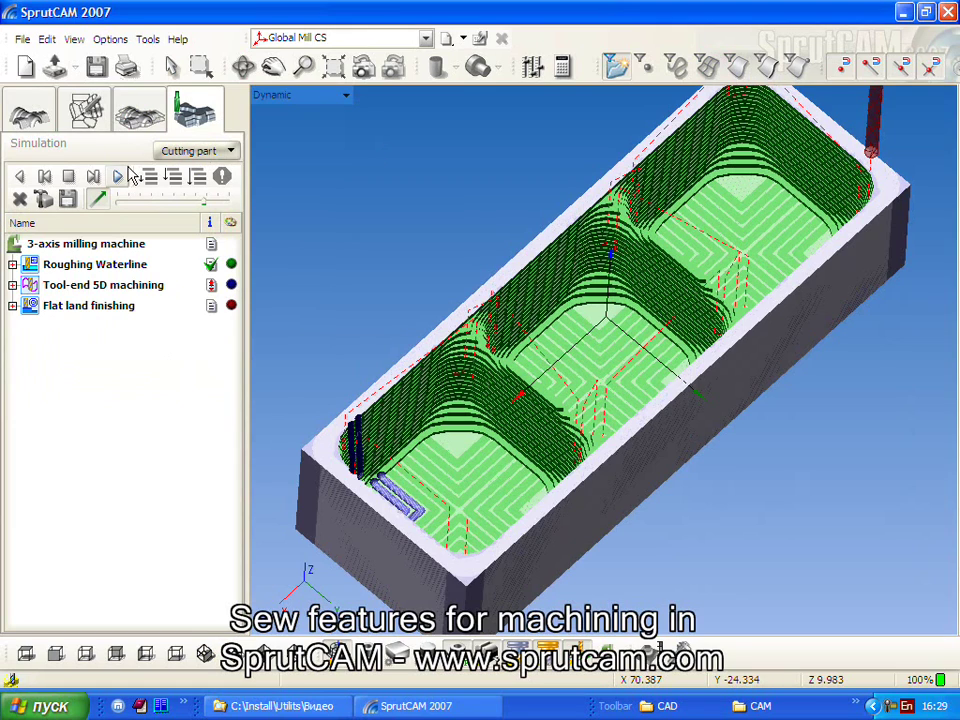
{"action": "left_click", "coordinate": [120, 176]}
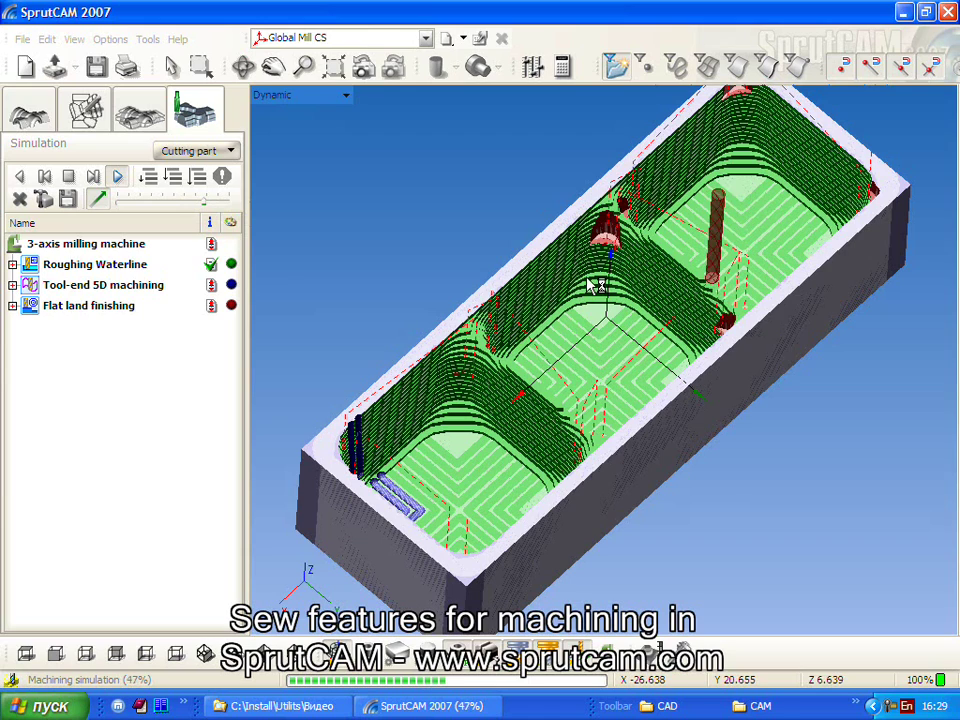
{"action": "left_click", "coordinate": [136, 201]}
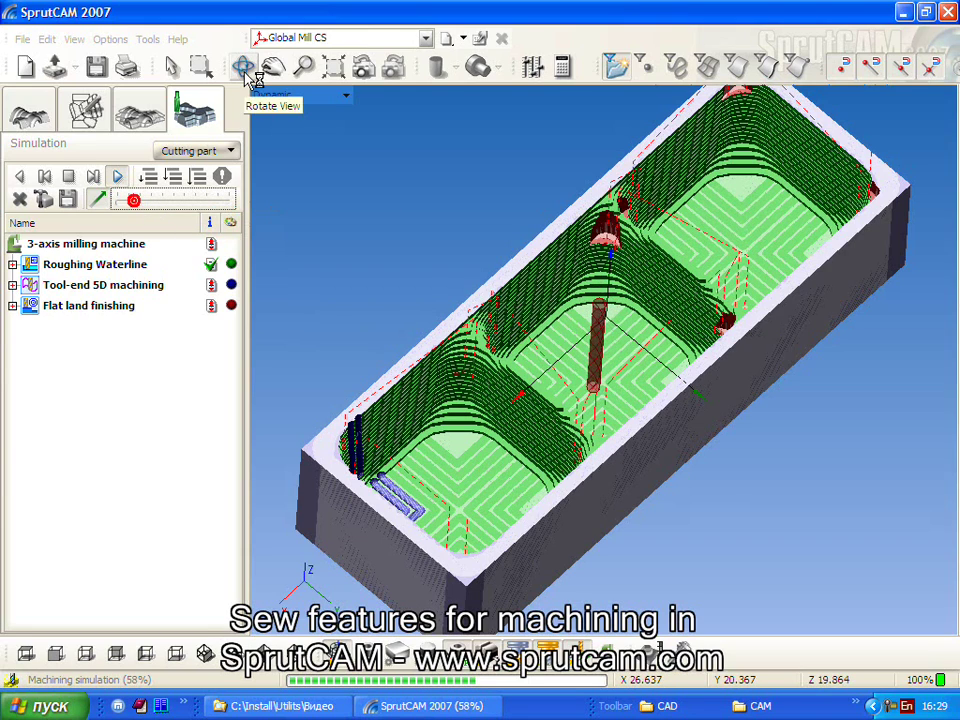
{"action": "left_click", "coordinate": [200, 66]}
{"action": "left_click_drag", "start_coordinate": [399, 320], "coordinate": [620, 457]}
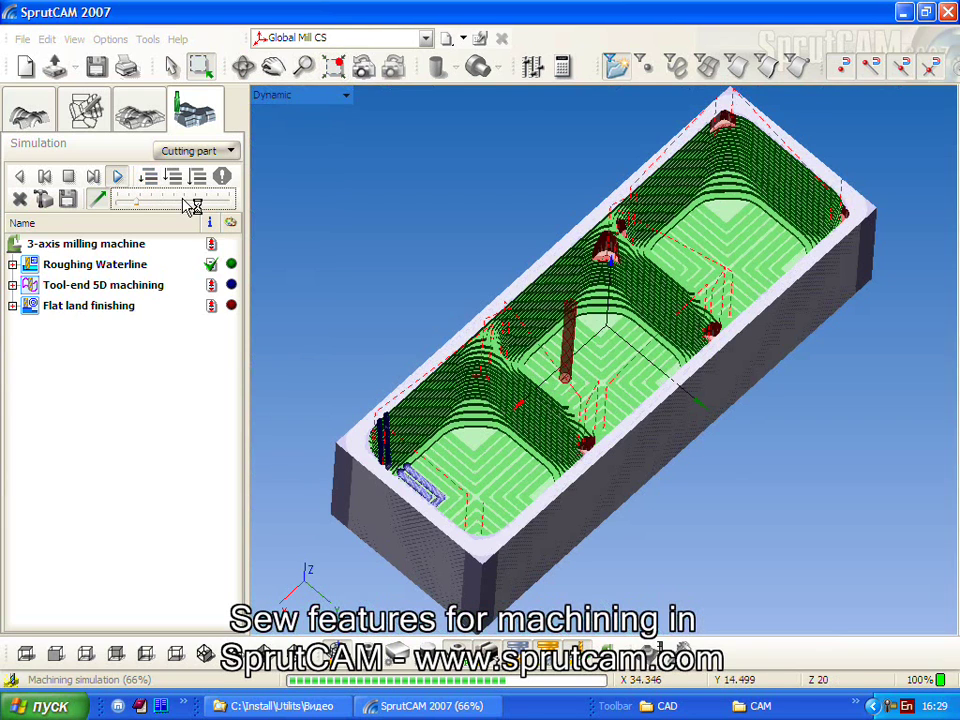
{"action": "left_click", "coordinate": [225, 200]}
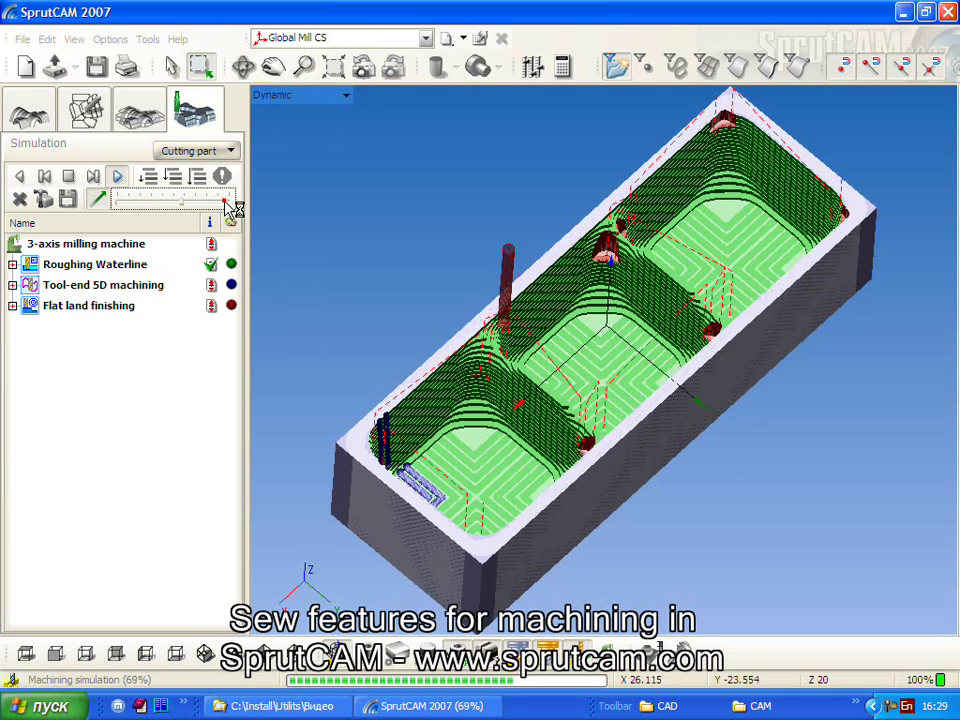
{"action": "left_click", "coordinate": [150, 177]}
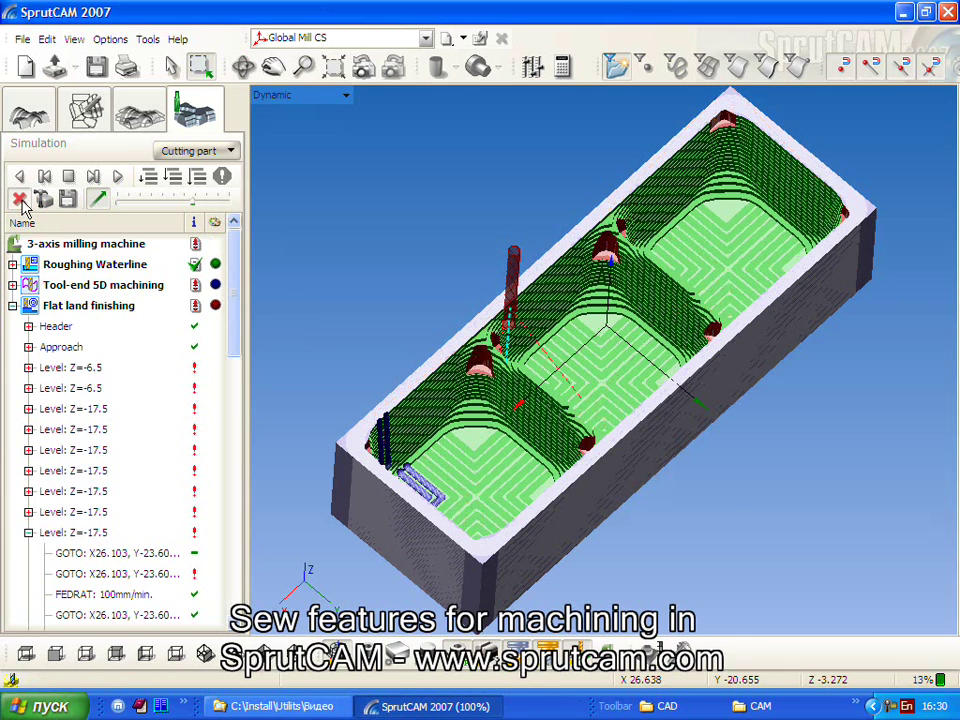
Step: Clear the simulated machining result back to the uncut workpiece and collapse the Flat land finishing operation's command list
{"action": "left_click", "coordinate": [19, 200]}
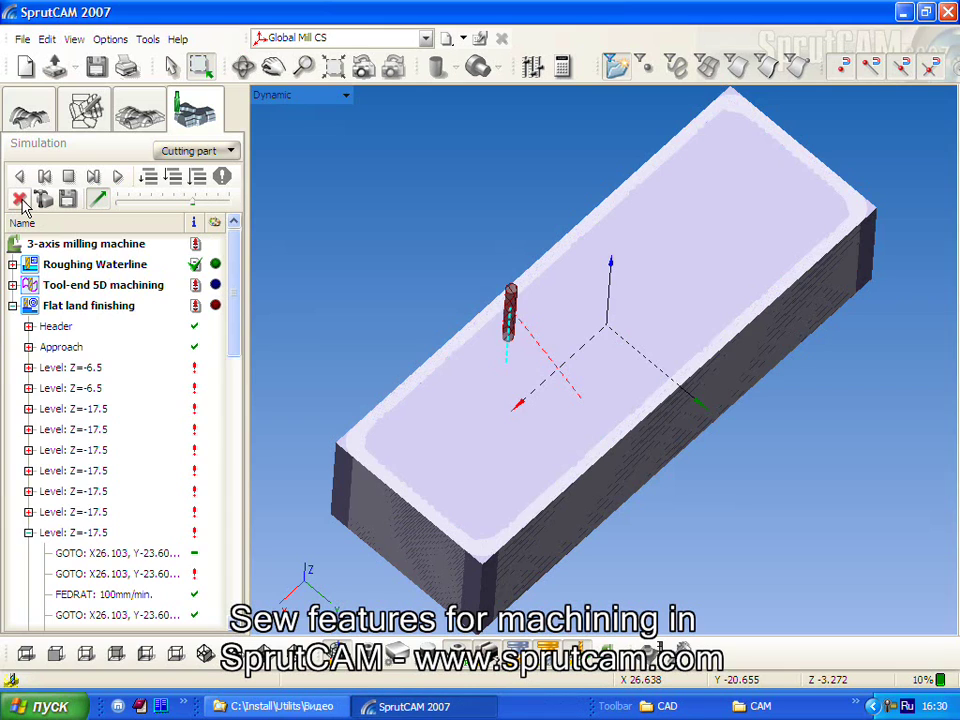
{"action": "left_click", "coordinate": [13, 307]}
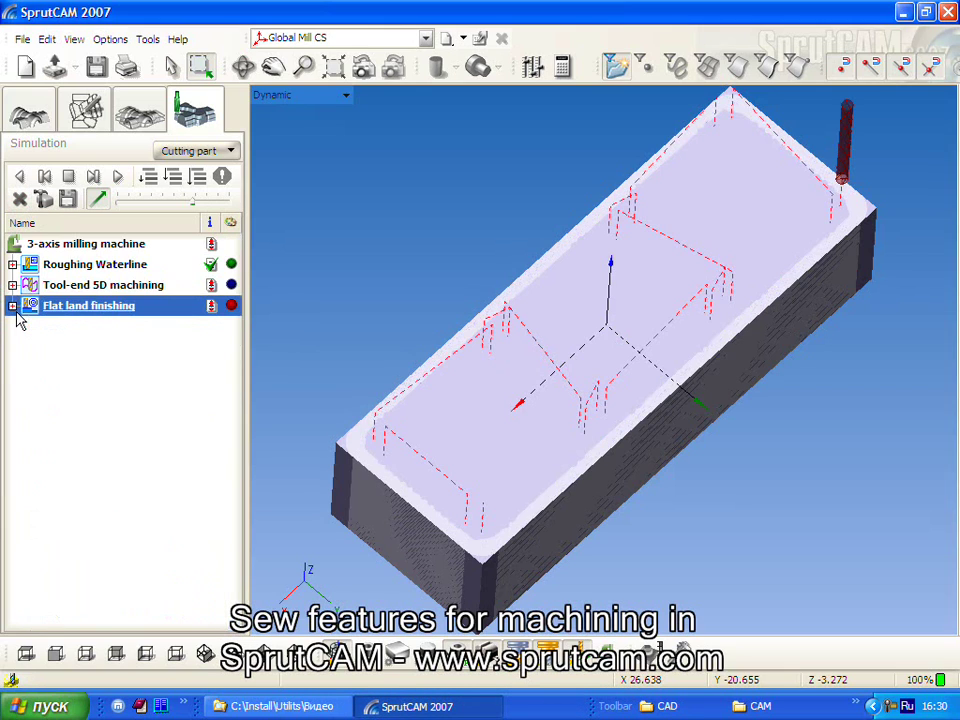